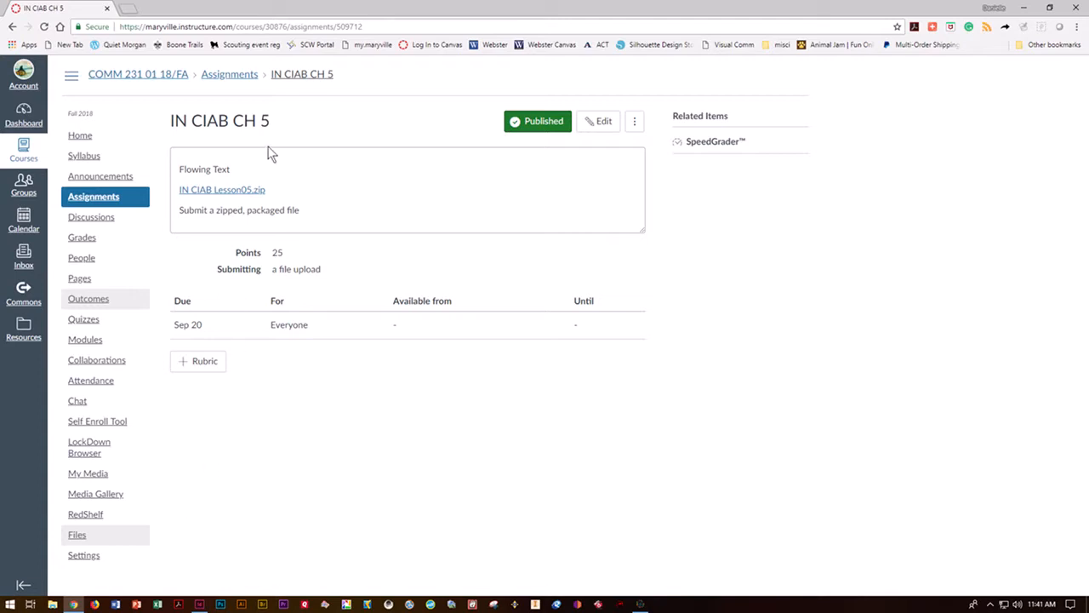
pyautogui.click(245, 191)
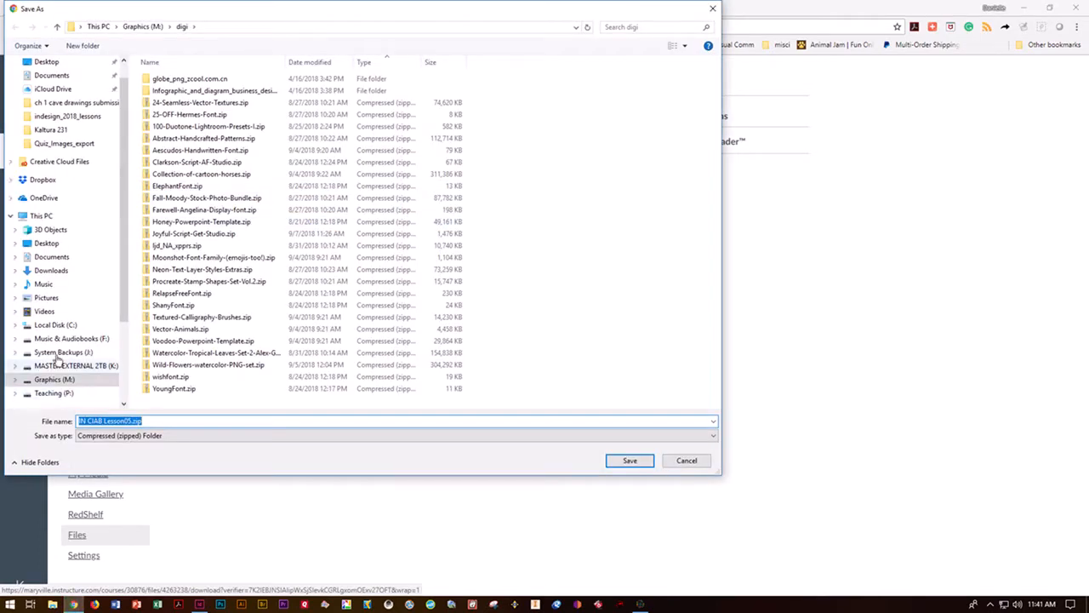
pyautogui.click(47, 244)
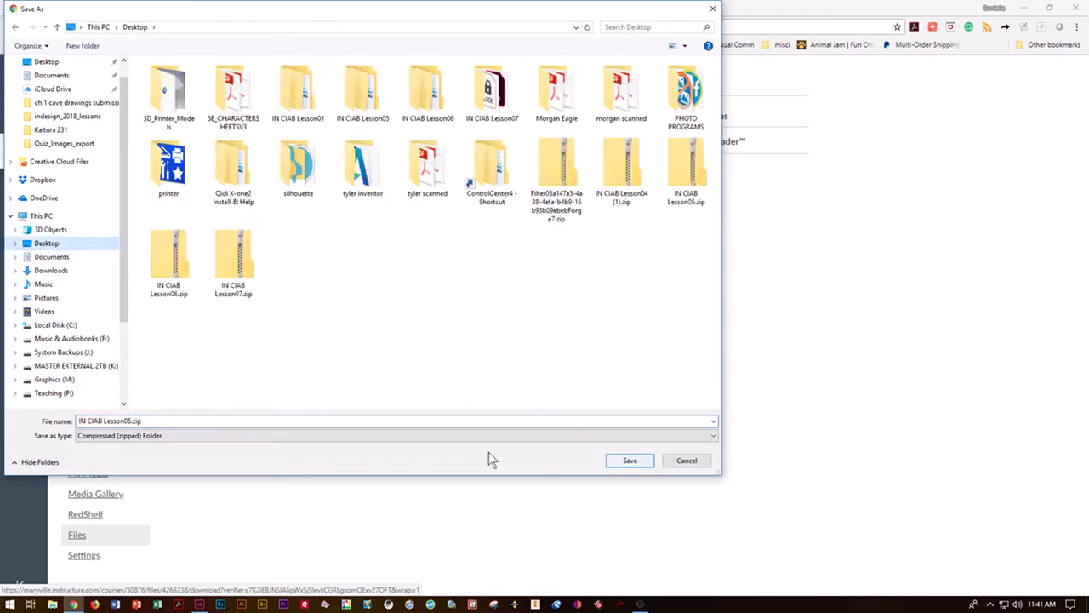
pyautogui.click(687, 461)
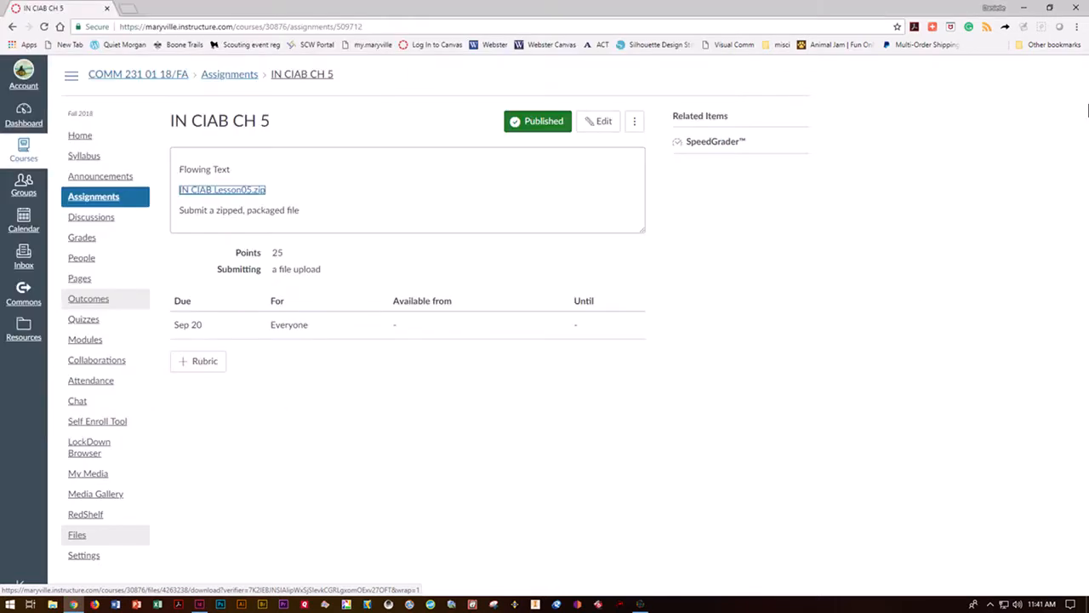
# Minimize the browser window to get to the desktop.
pyautogui.click(1025, 8)
pyautogui.click(1037, 8)
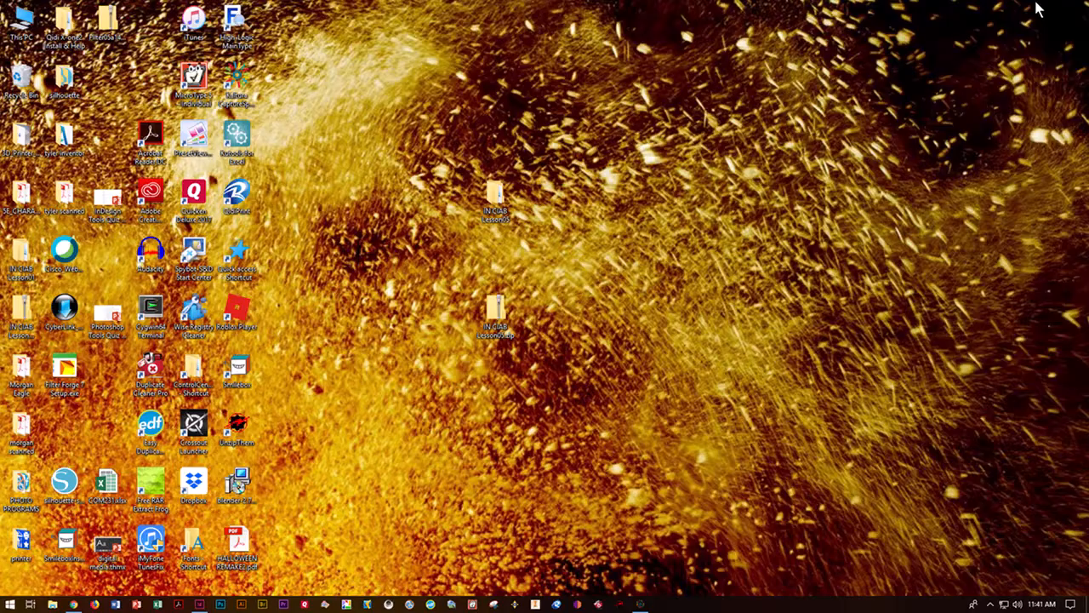
pyautogui.rightClick(496, 300)
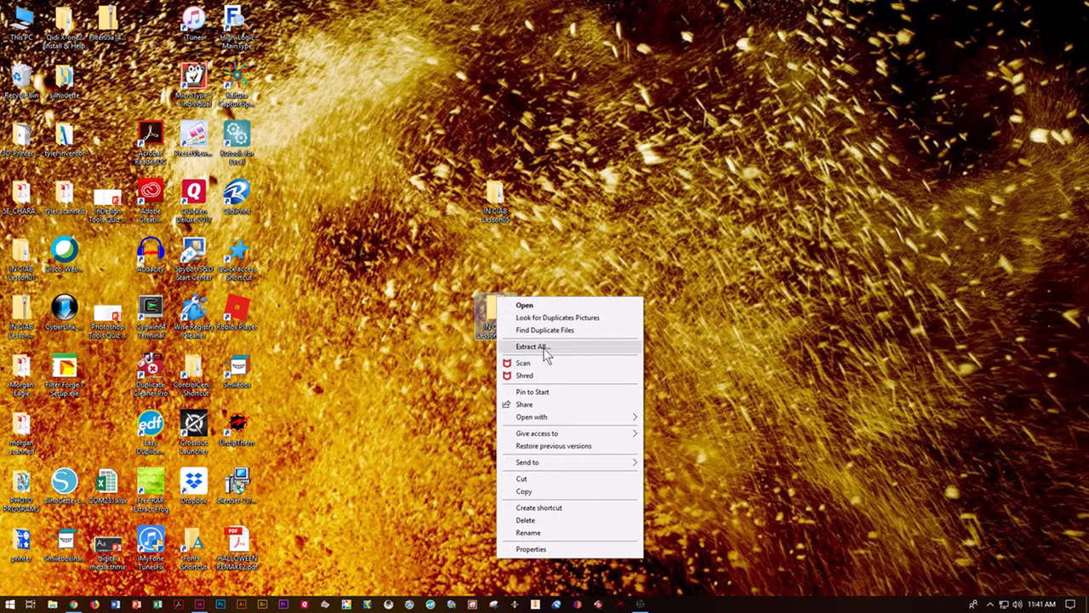
pyautogui.click(544, 349)
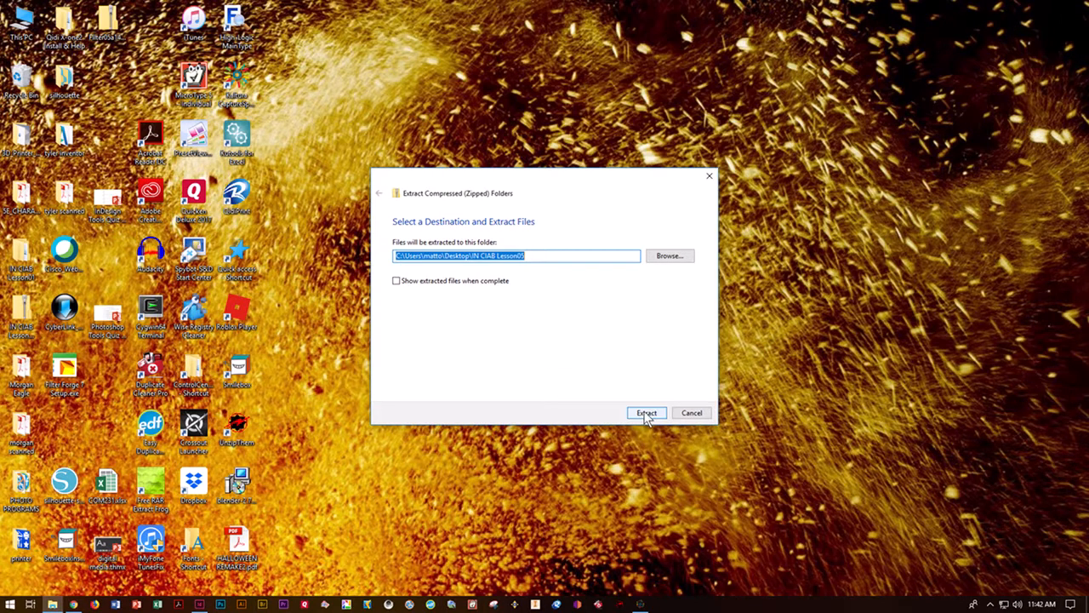
pyautogui.click(685, 417)
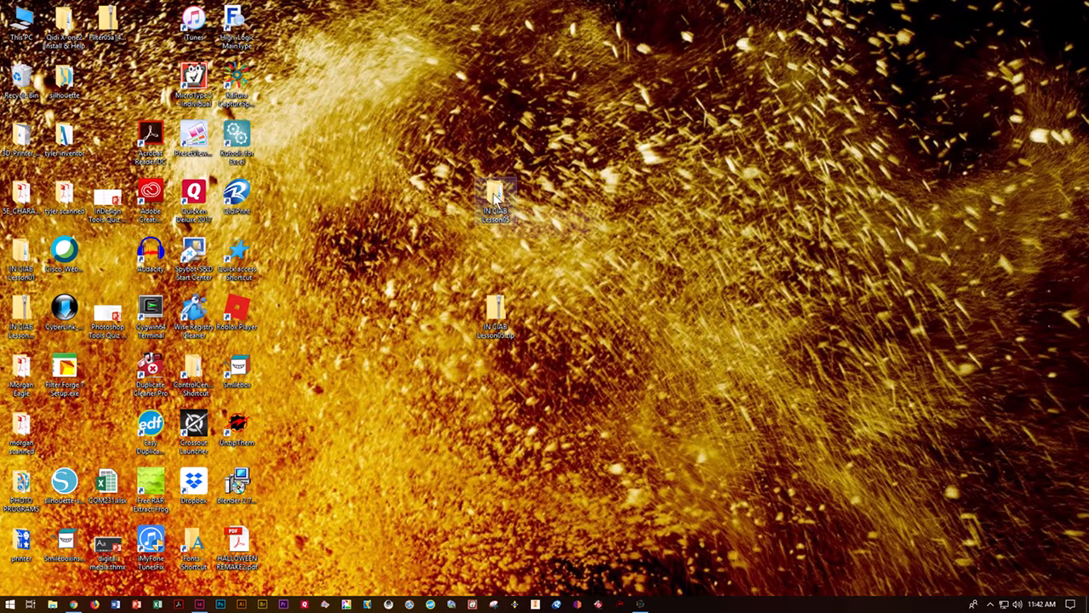
# Open 05_Start.indd from the inner IN CIAB Lesson05 folder of the IN CIAB Lesson05 folder on the desktop.
pyautogui.doubleClick(496, 195)
pyautogui.moveTo(0, 19); pyautogui.dragTo(630, 0)
pyautogui.click(201, 125)
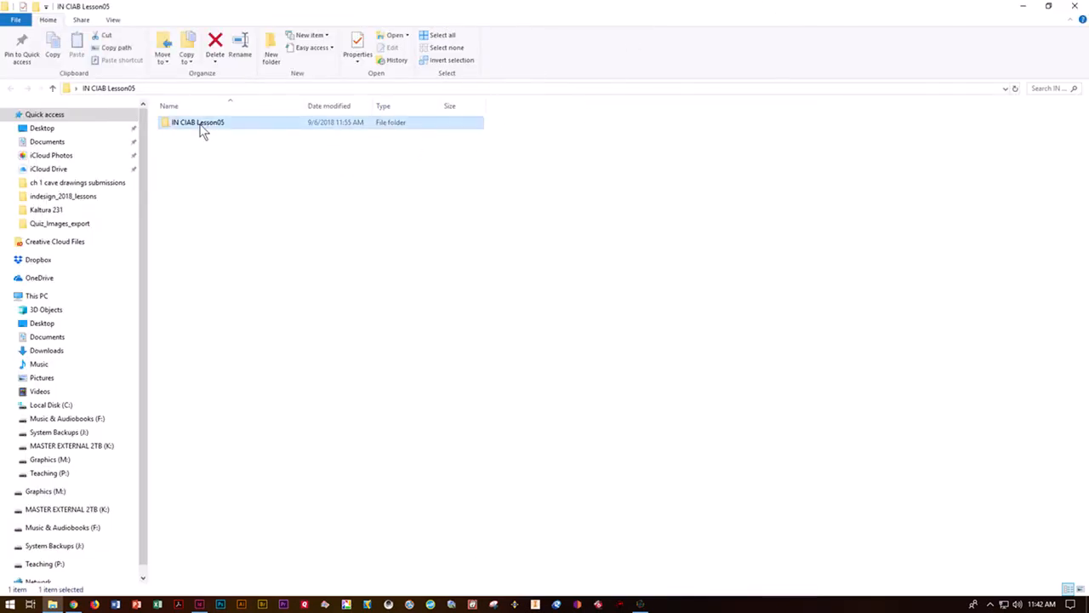
pyautogui.doubleClick(201, 125)
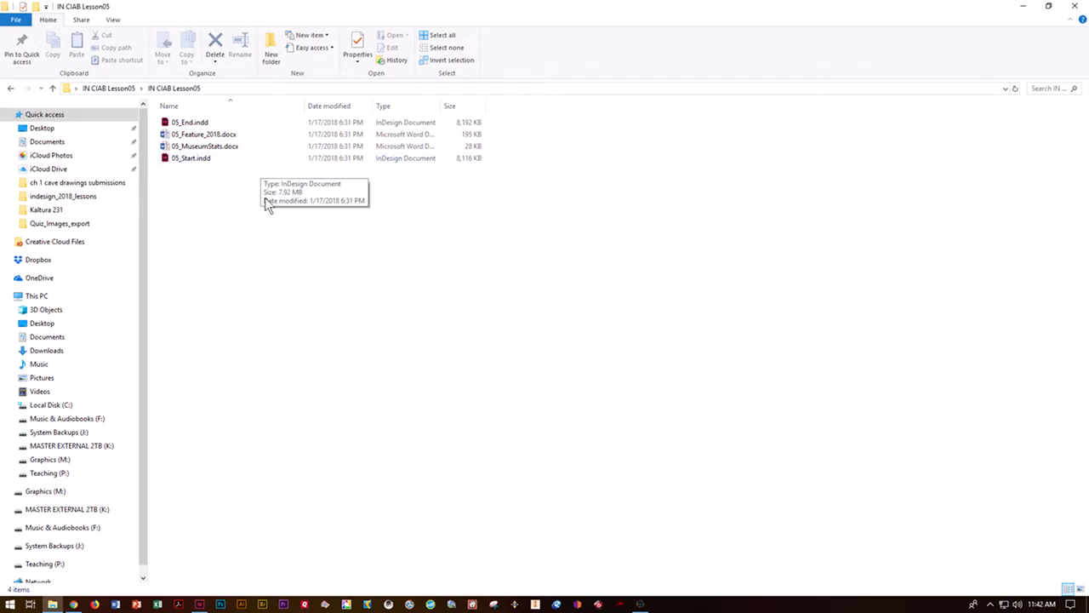
pyautogui.click(195, 158)
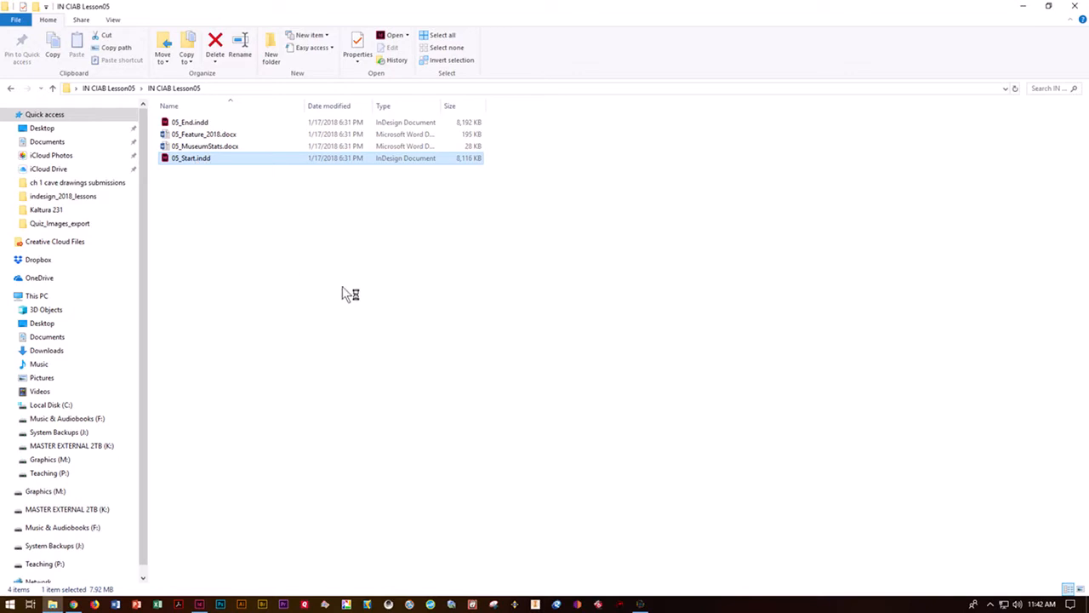
pyautogui.press('Return')
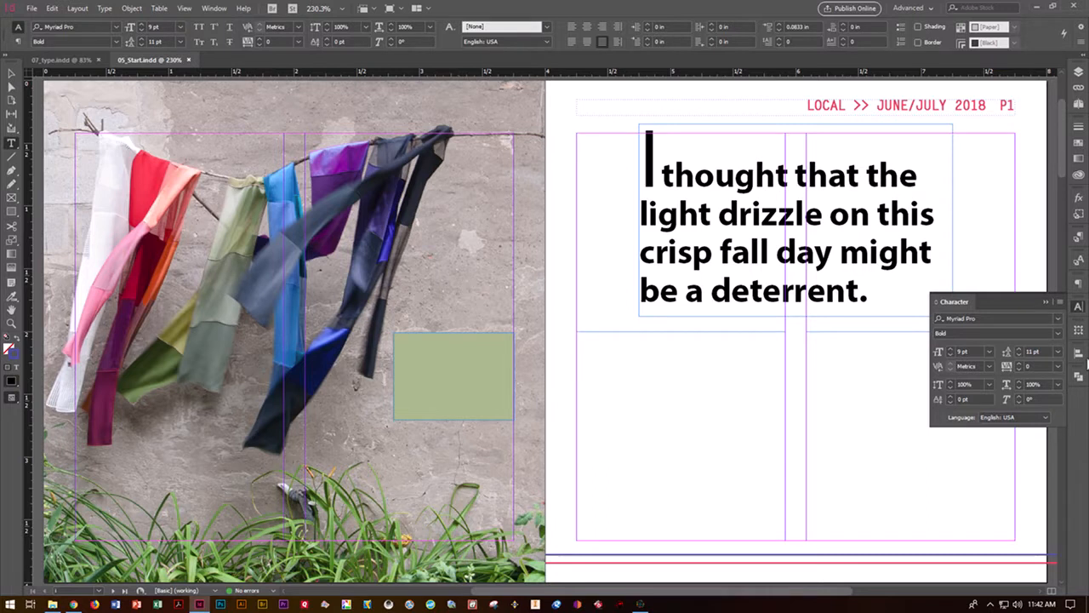
# Collapse the floating Character settings and save the document under the new name 05_FlowText.indd in the same lesson folder.
pyautogui.click(1044, 303)
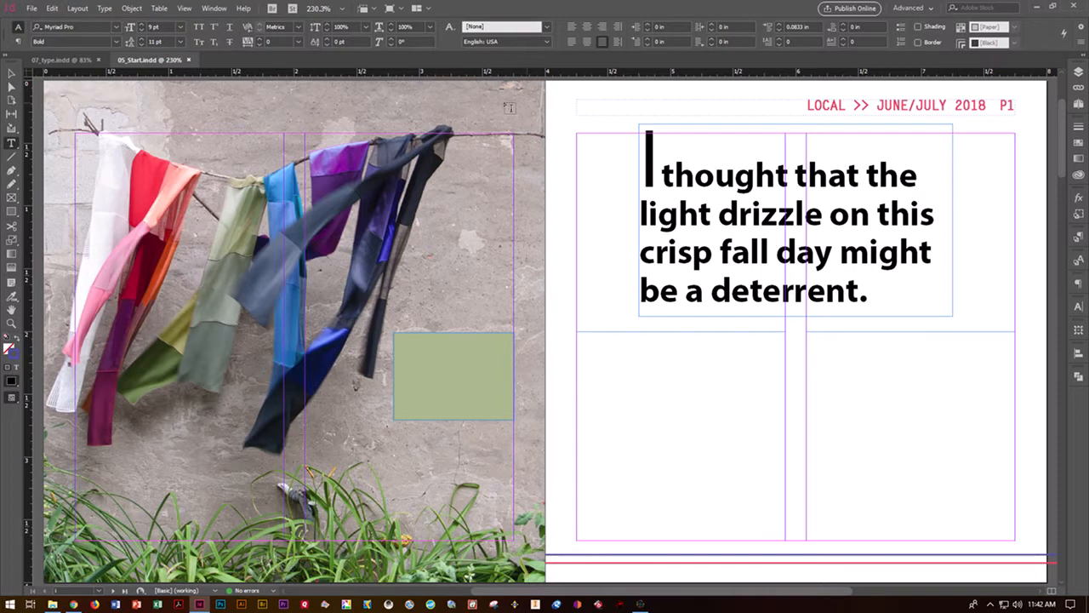
pyautogui.click(32, 9)
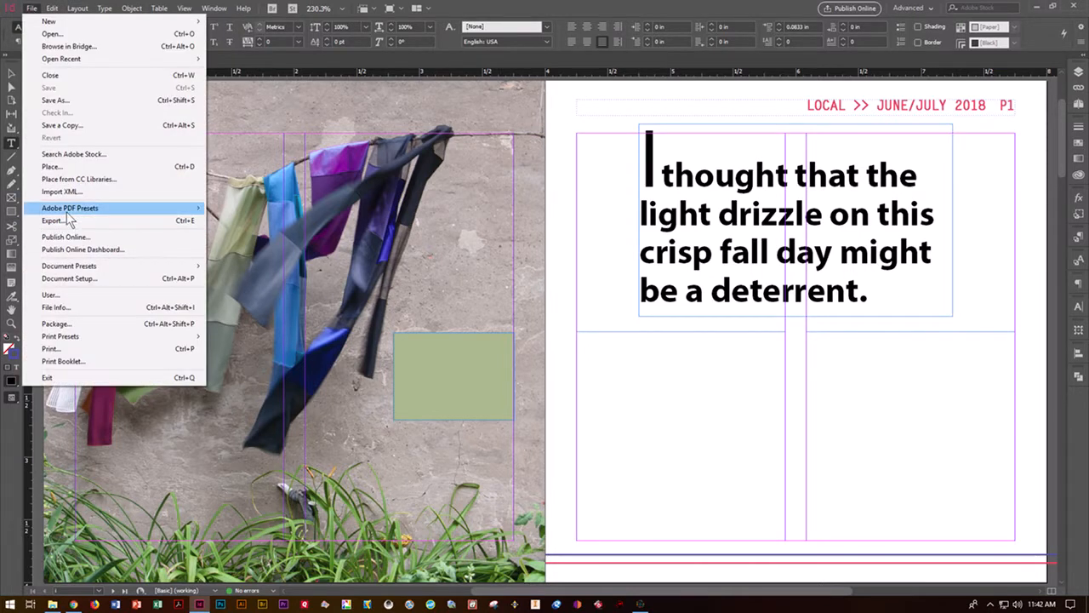
pyautogui.click(72, 102)
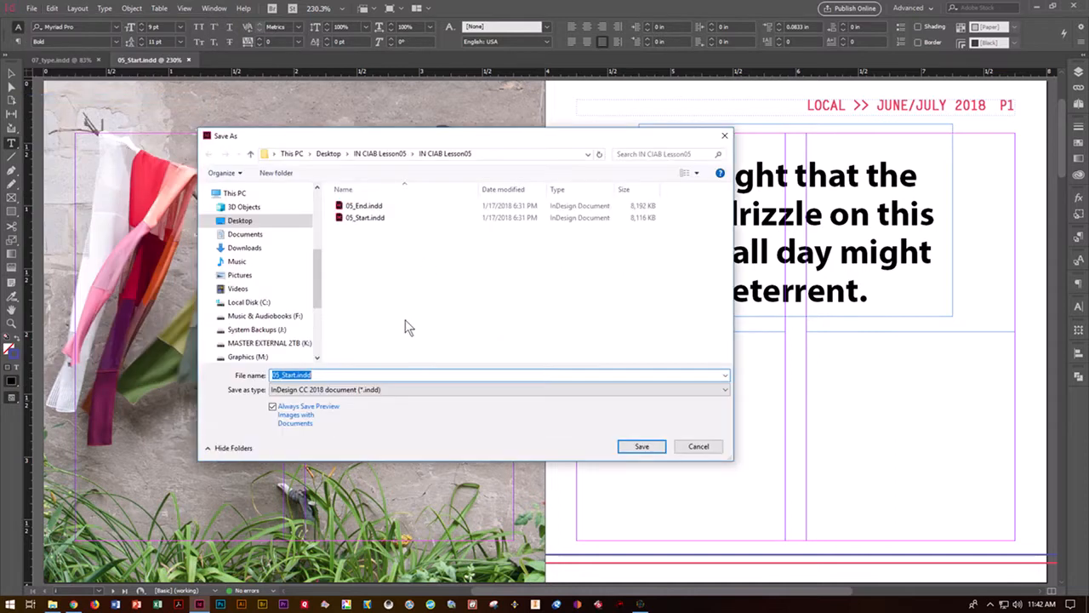
pyautogui.click(317, 374)
pyautogui.press('BackSpace')
pyautogui.press('BackSpace')
pyautogui.press('BackSpace')
pyautogui.press('BackSpace')
pyautogui.press('BackSpace')
pyautogui.press('BackSpace')
pyautogui.press('BackSpace')
pyautogui.write('Flow')
pyautogui.click(644, 446)
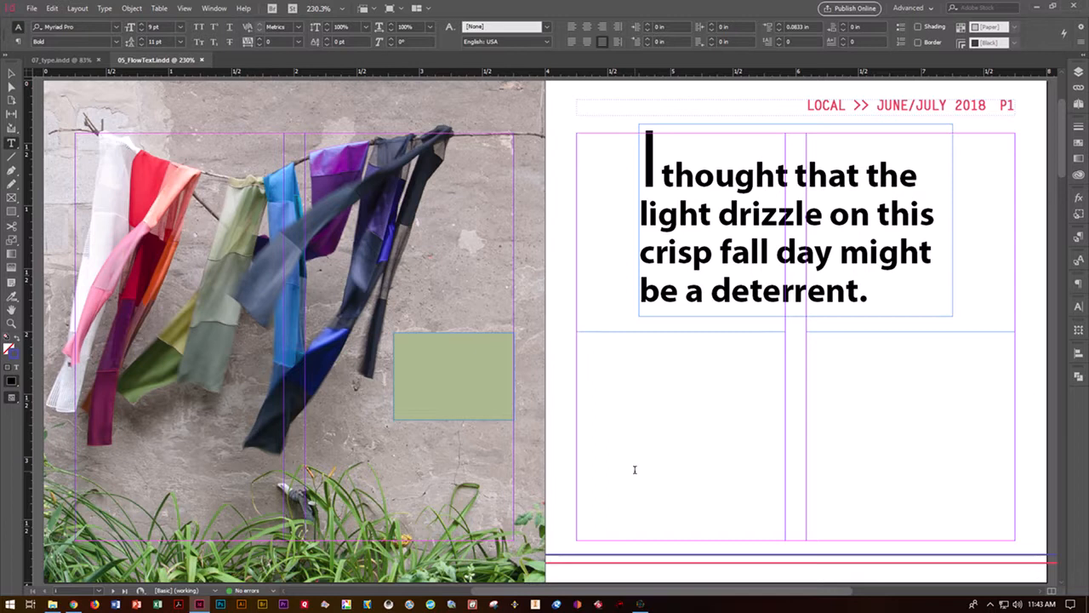
# Show the hidden characters in the document's text frames.
pyautogui.click(185, 8)
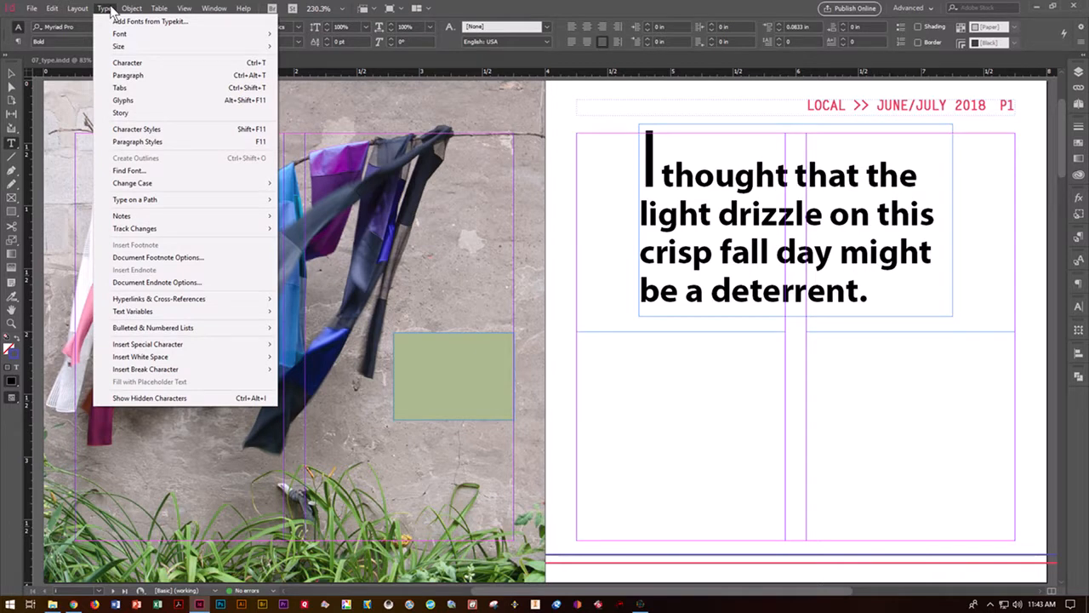
pyautogui.click(174, 400)
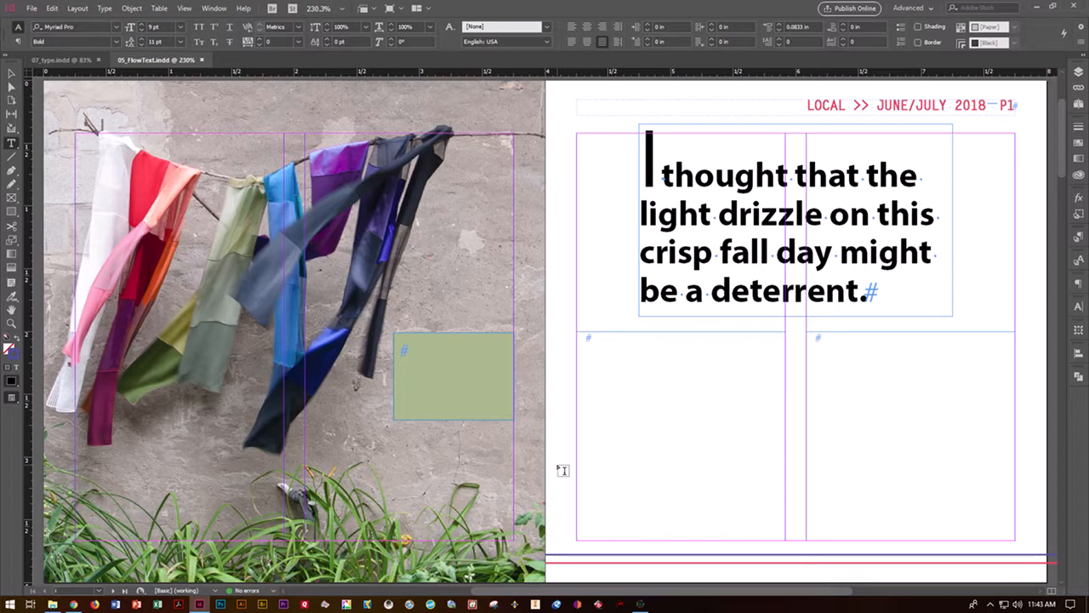
# Enlarge the view to 600% around the green text frame on the photo page.
pyautogui.click(12, 77)
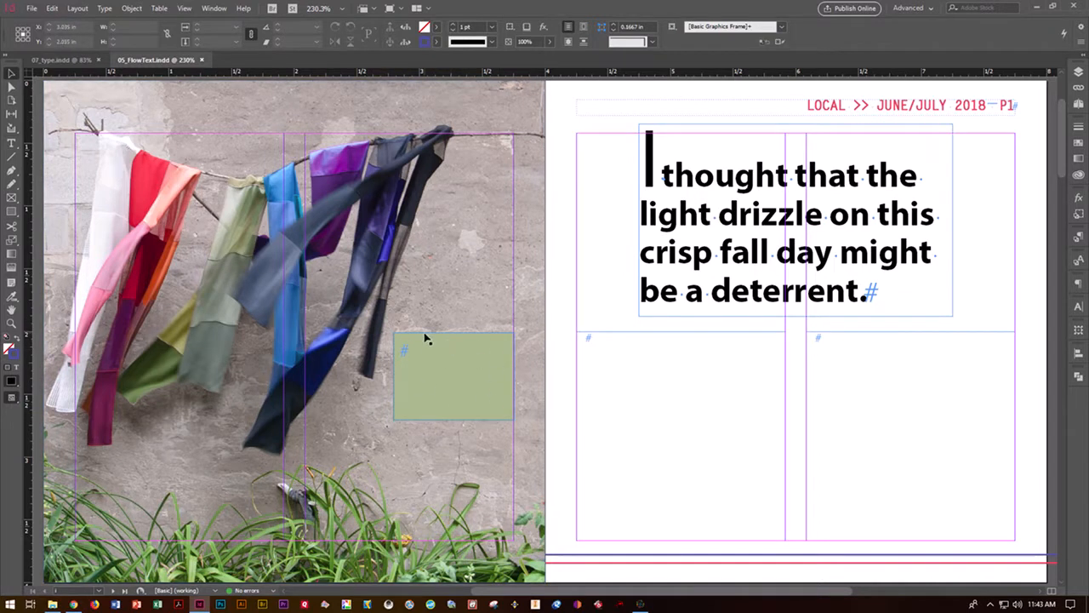
pyautogui.click(293, 331)
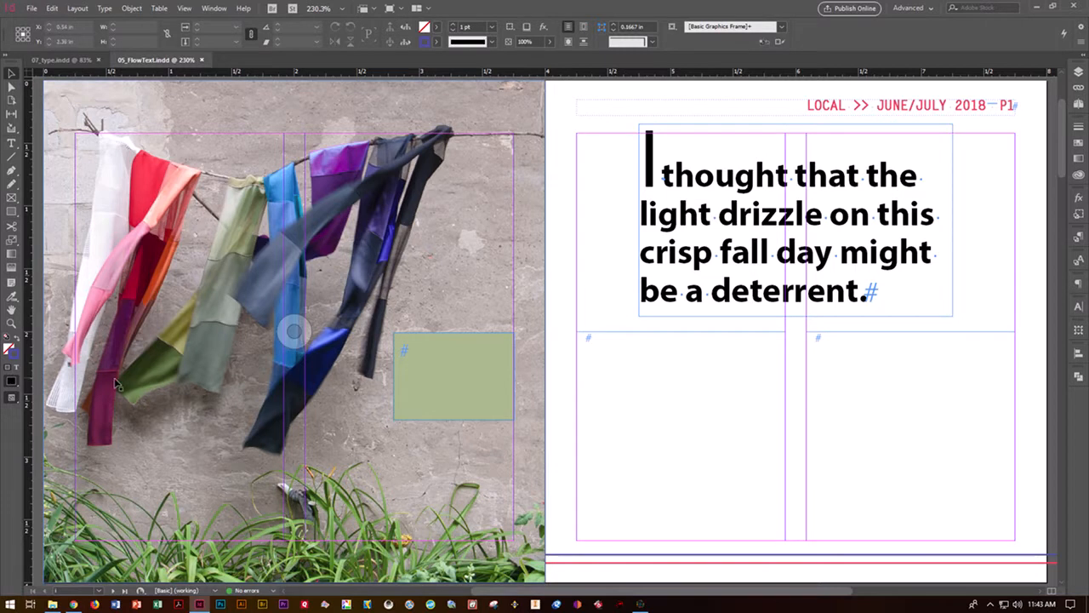
pyautogui.press('z')
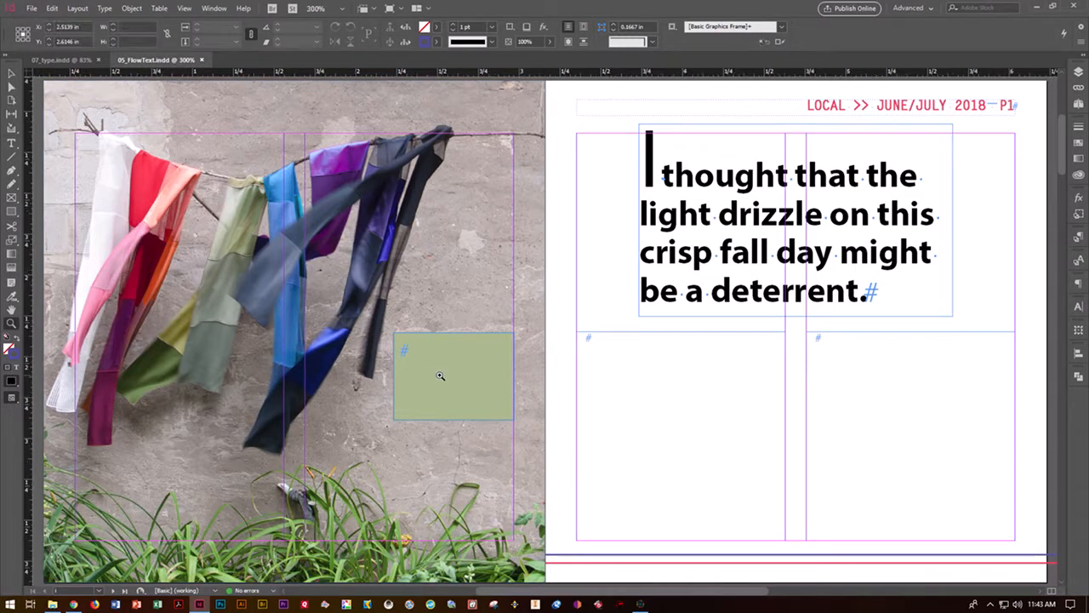
pyautogui.click(440, 375)
pyautogui.click(421, 396)
pyautogui.click(670, 343)
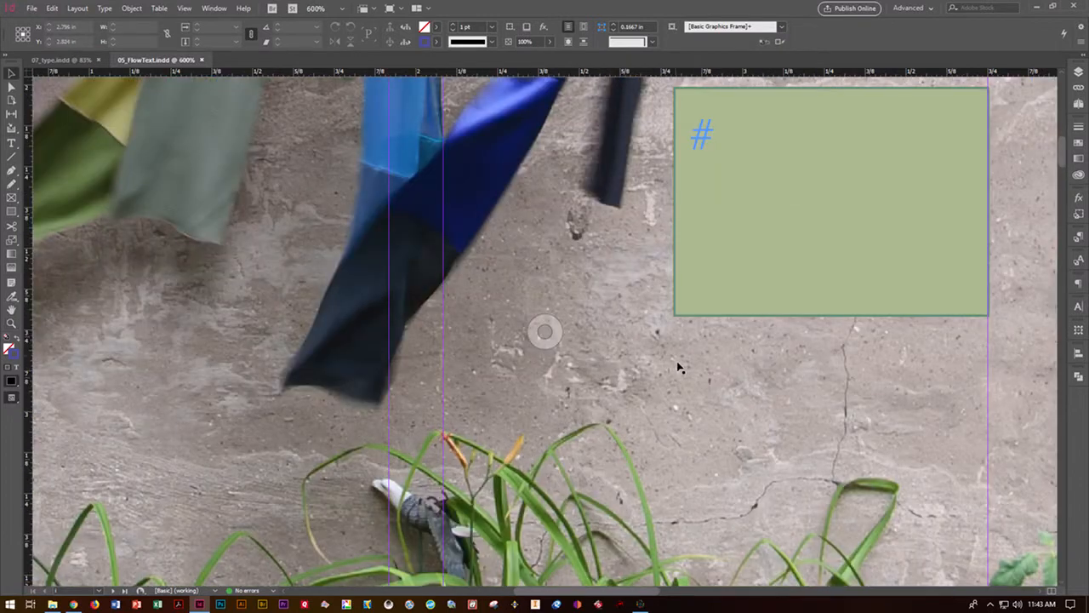
pyautogui.moveTo(651, 592); pyautogui.dragTo(705, 592)
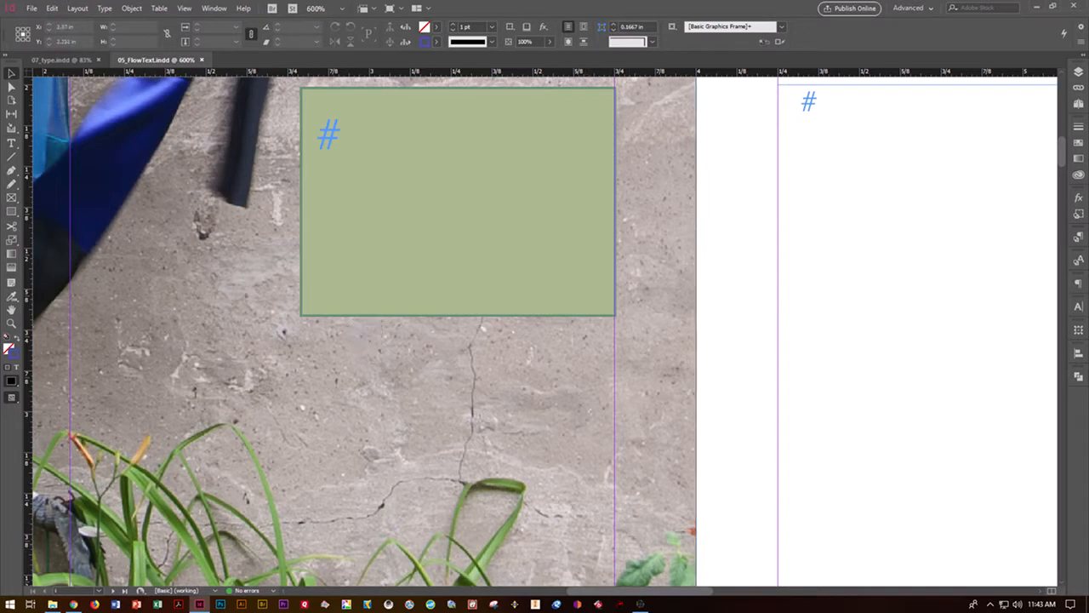
# Try placing 05_MuseumStats.docx directly into the selected green text frame, and undo the placement.
pyautogui.click(32, 9)
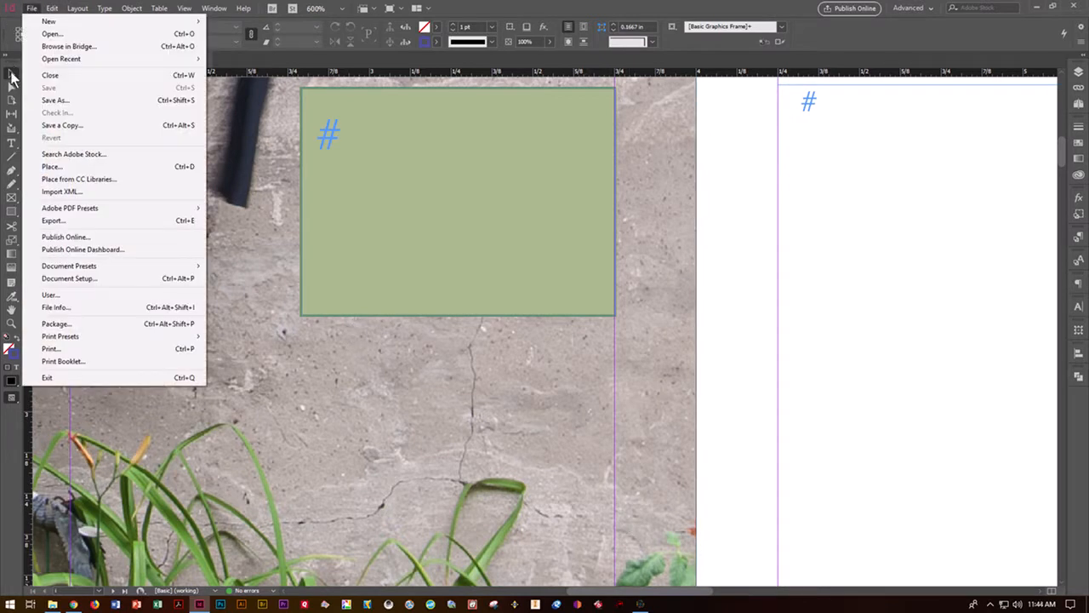
pyautogui.click(12, 75)
pyautogui.click(391, 102)
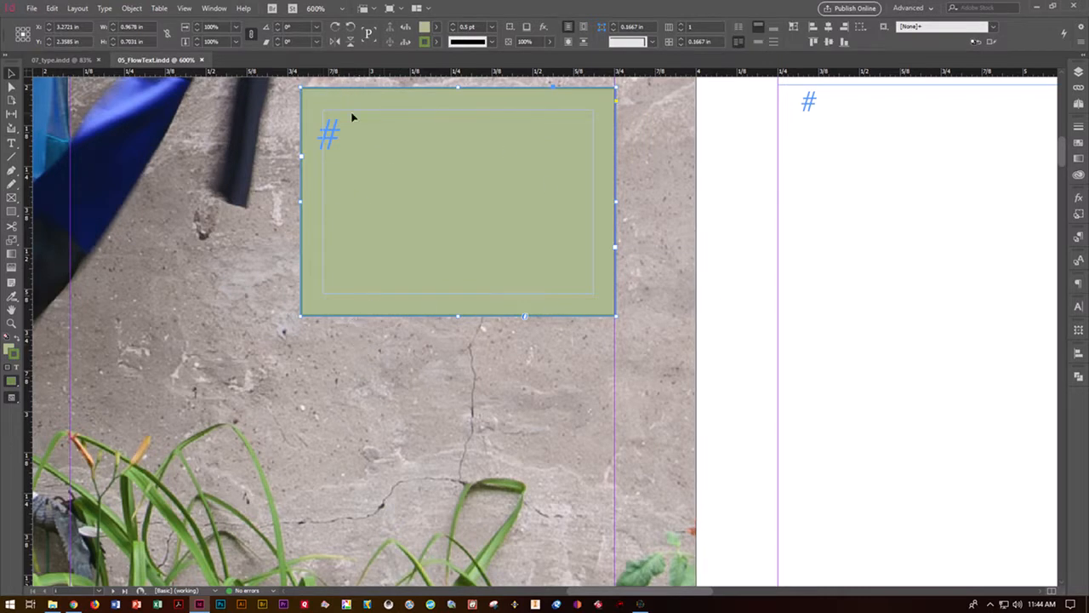
pyautogui.click(31, 8)
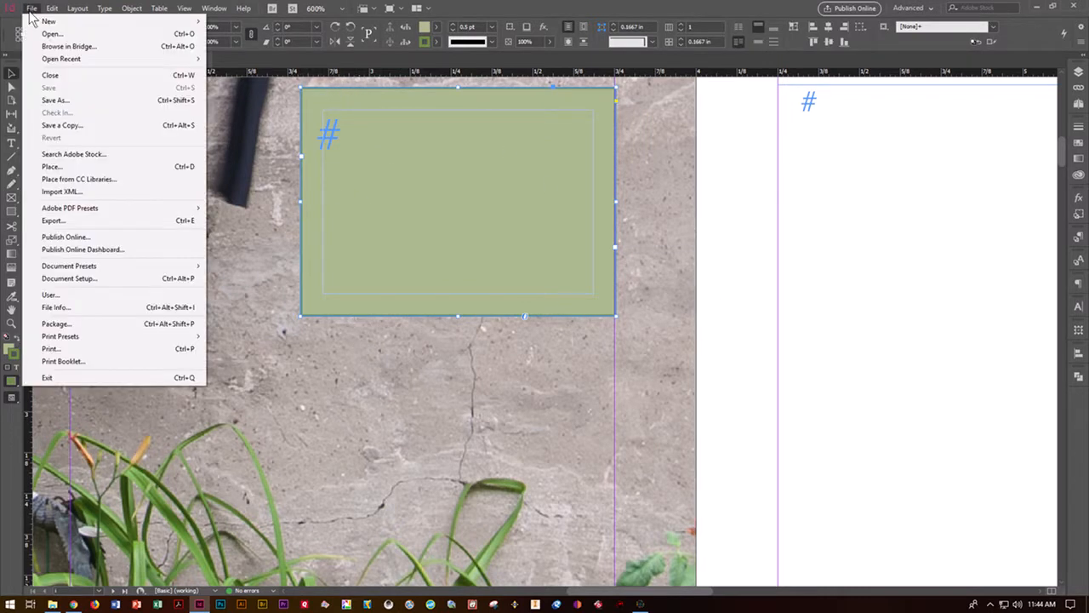
pyautogui.click(83, 170)
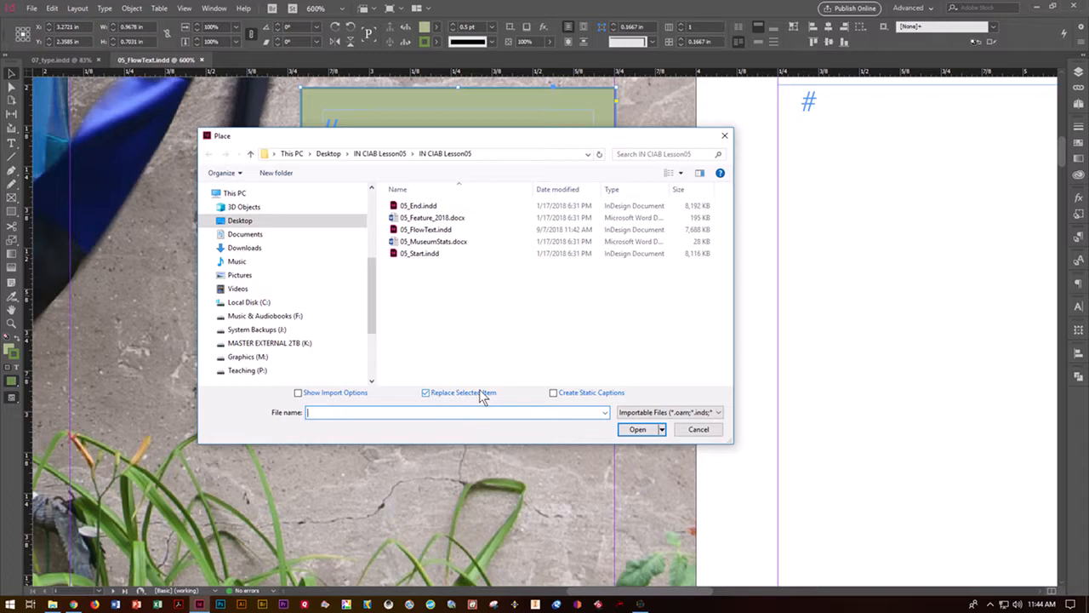
pyautogui.click(437, 244)
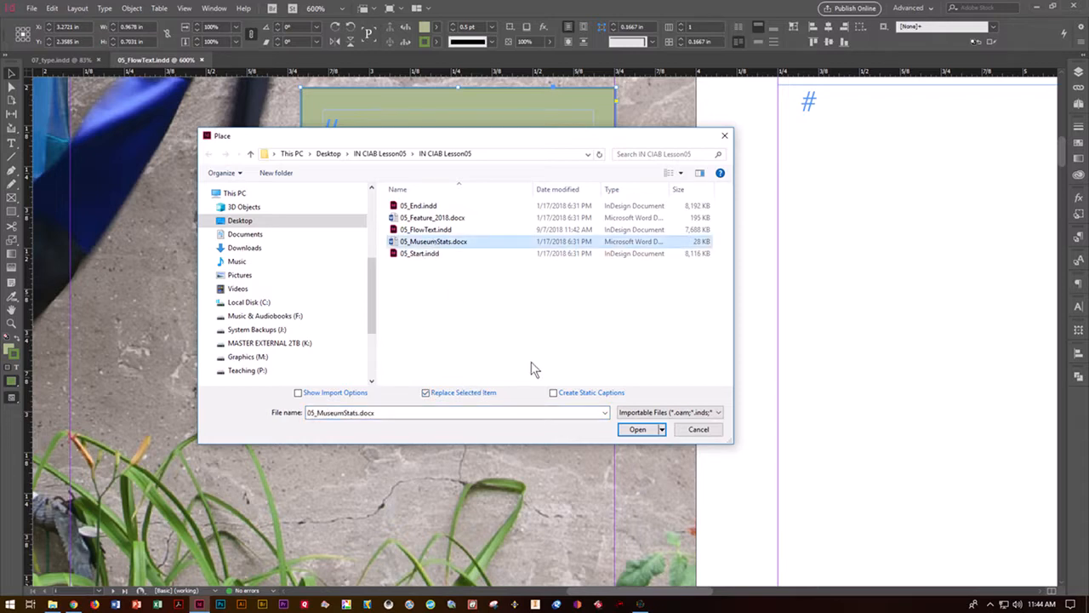
pyautogui.click(638, 431)
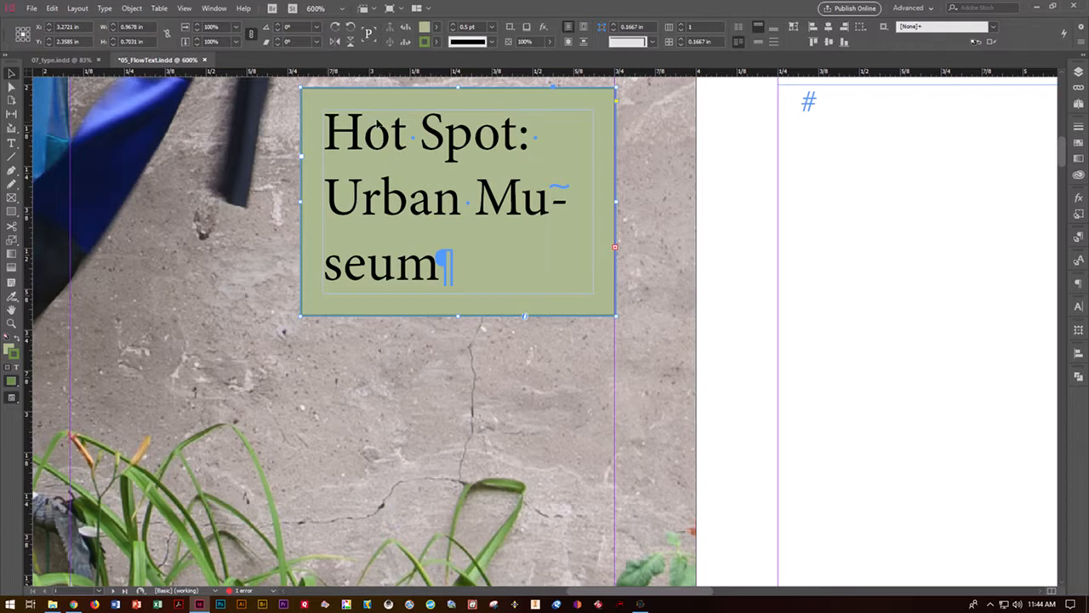
pyautogui.hotkey('ctrl', 'z')
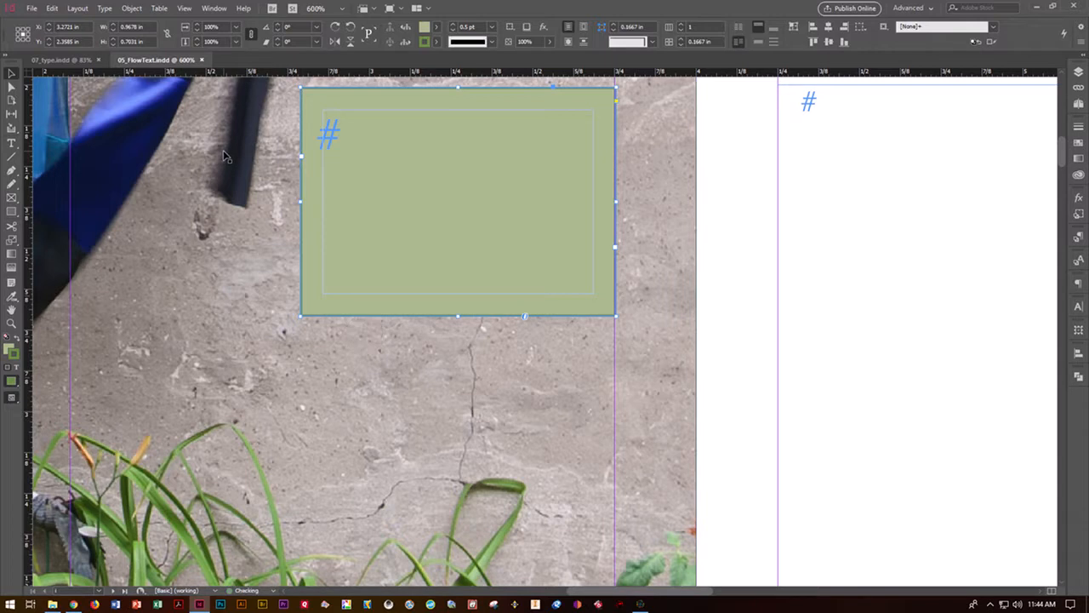
# Deselect everything, place 05_MuseumStats.docx into the green text frame on the photo page, and save the document.
pyautogui.click(56, 9)
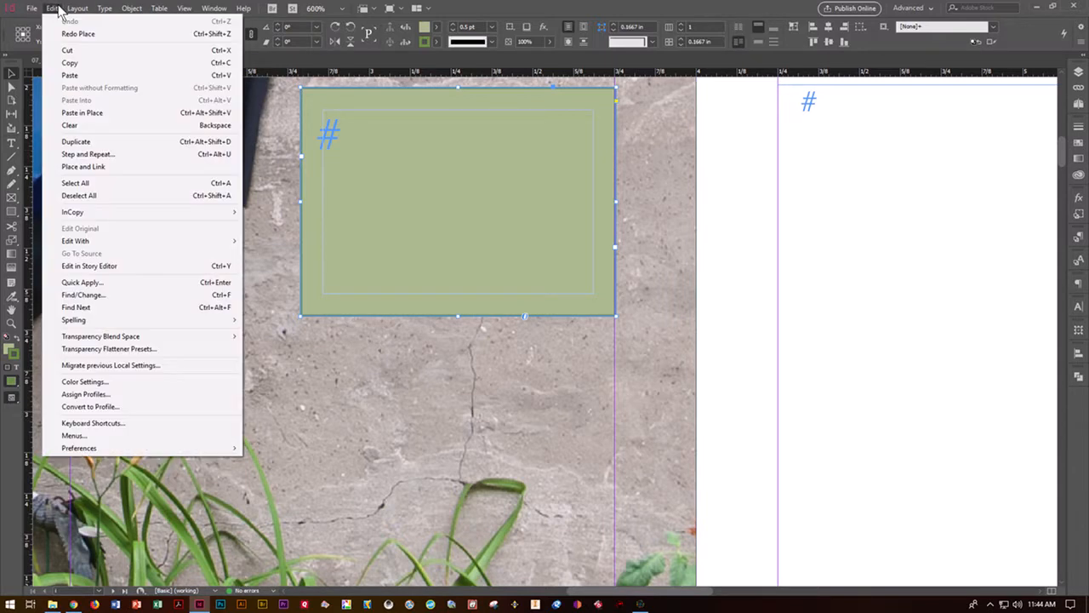
pyautogui.click(78, 195)
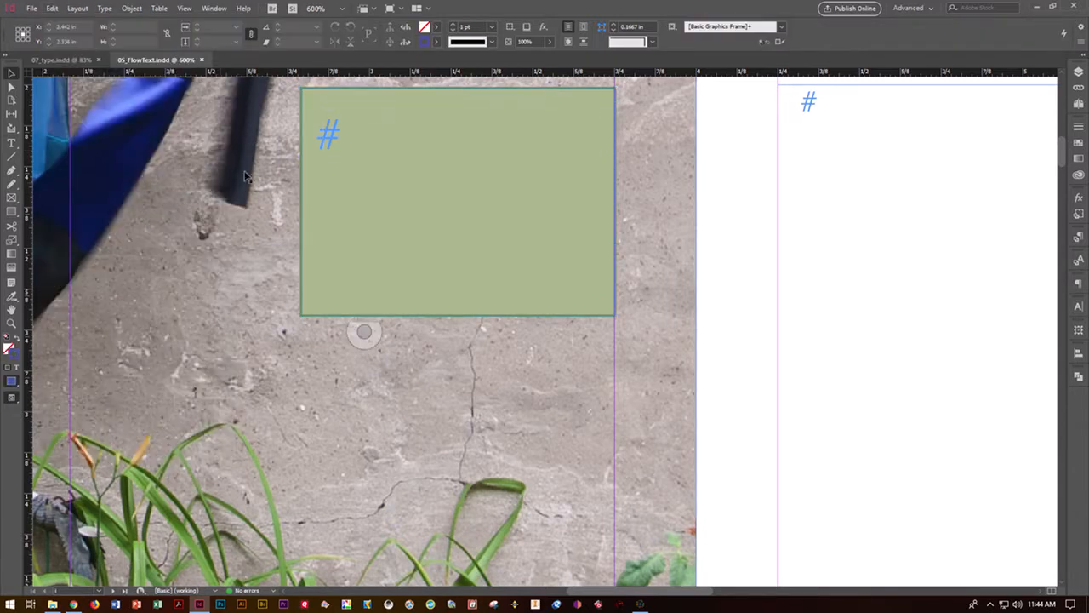
pyautogui.click(31, 8)
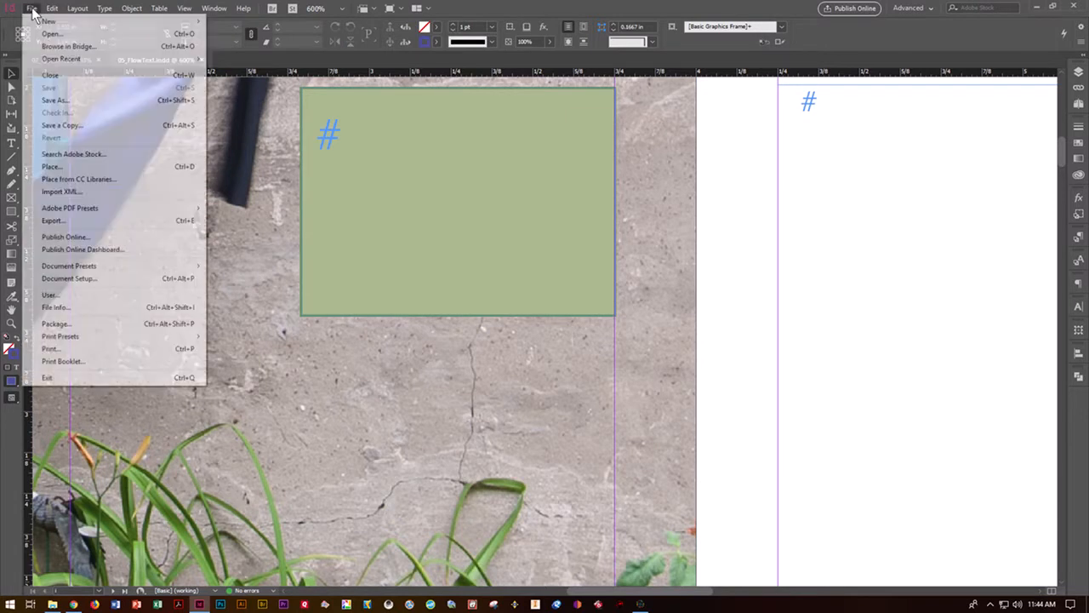
pyautogui.moveTo(61, 263)
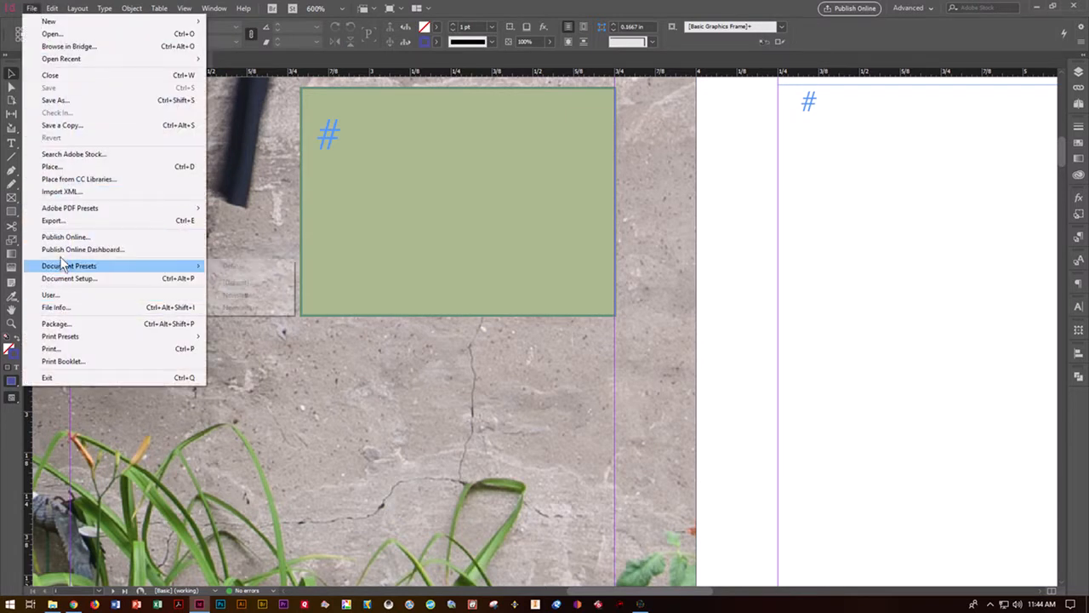
pyautogui.click(70, 166)
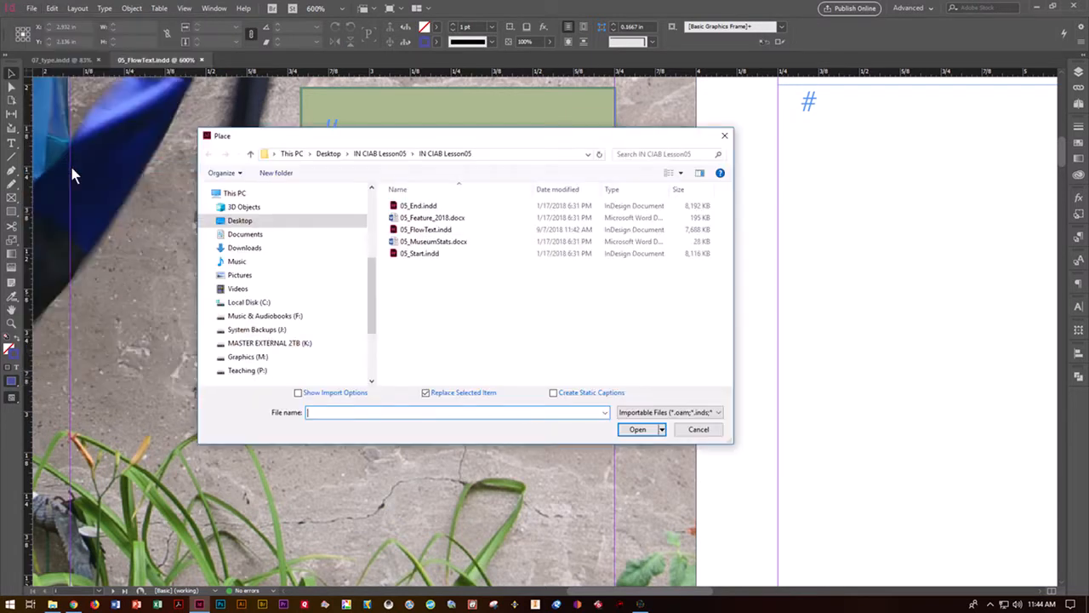
pyautogui.click(434, 242)
pyautogui.click(645, 429)
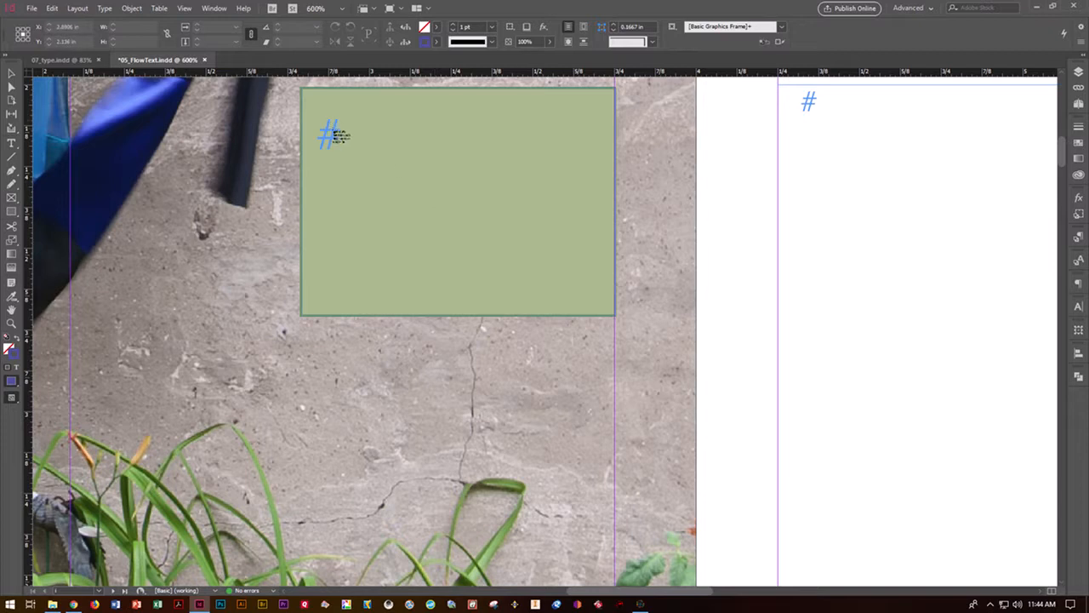
pyautogui.click(334, 132)
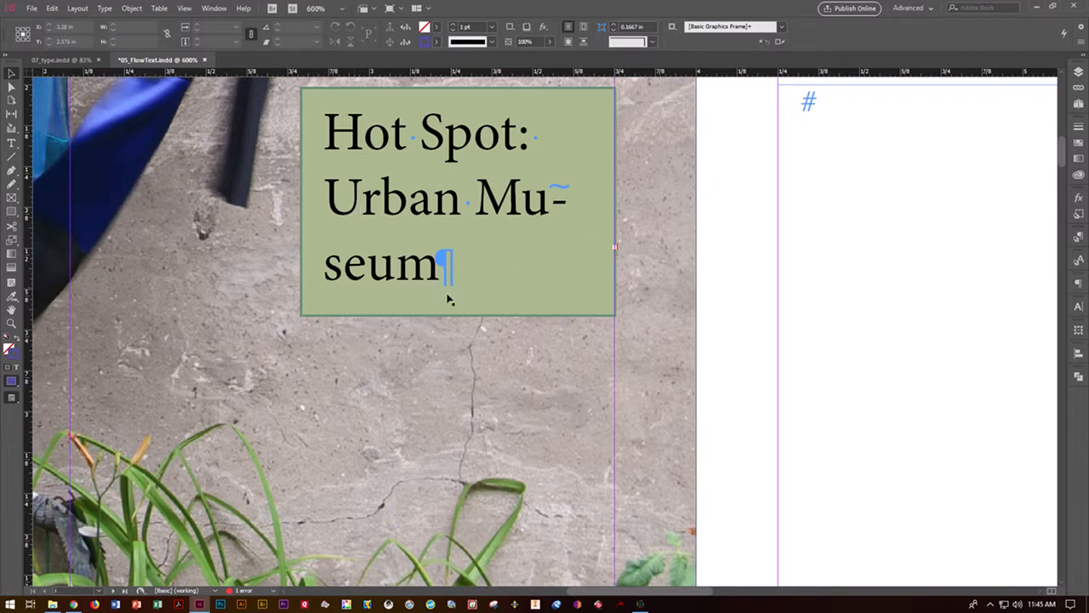
pyautogui.hotkey('ctrl', 's')
pyautogui.click(363, 331)
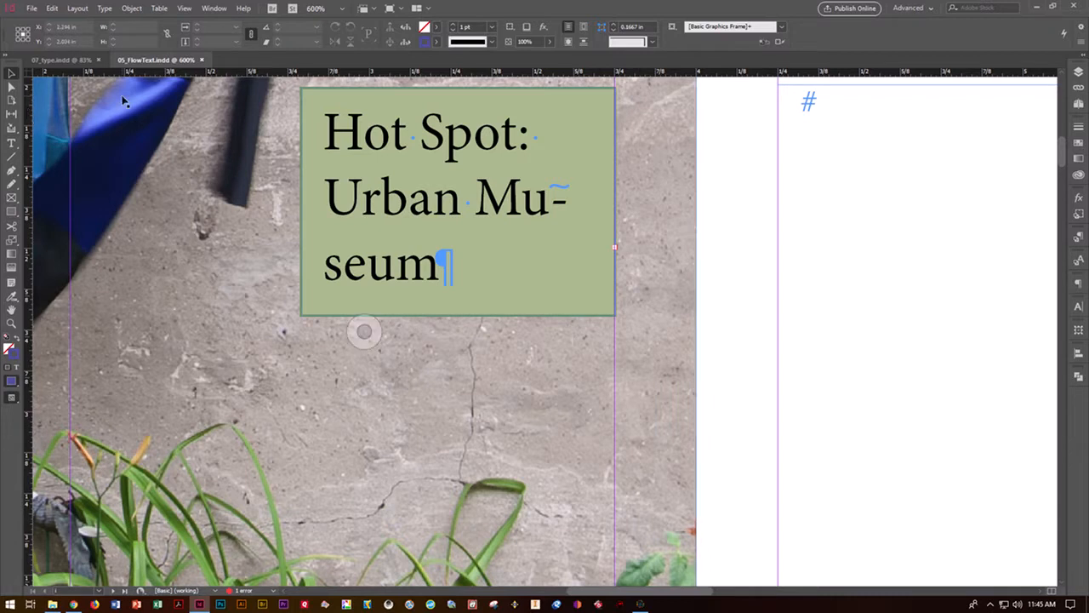
# Apply the Sidebar Text paragraph style from the Body Text group to all text in the green frame.
pyautogui.click(12, 142)
pyautogui.click(334, 145)
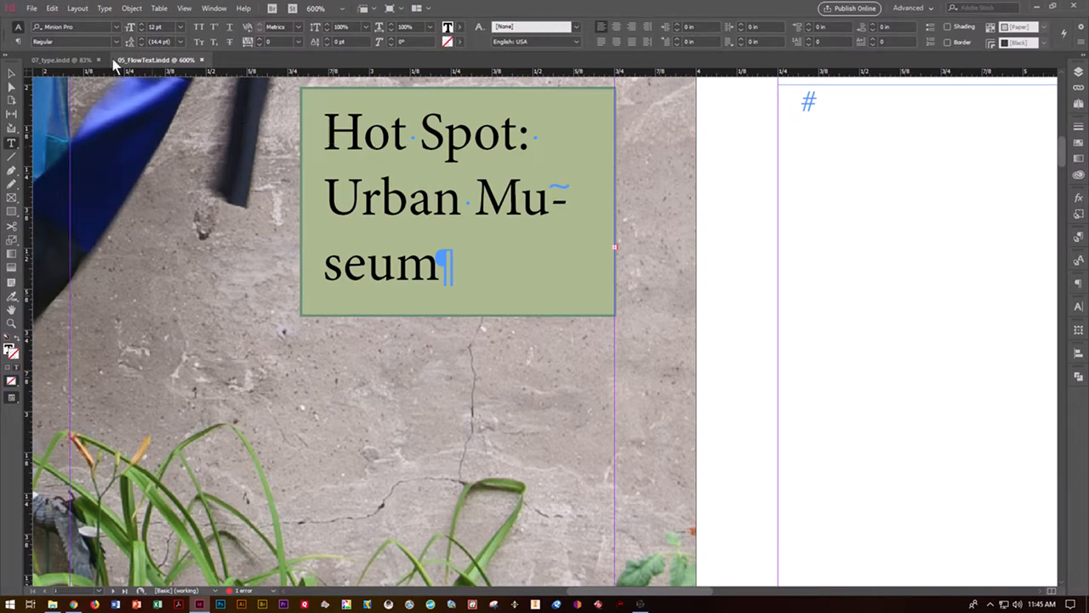
pyautogui.click(52, 8)
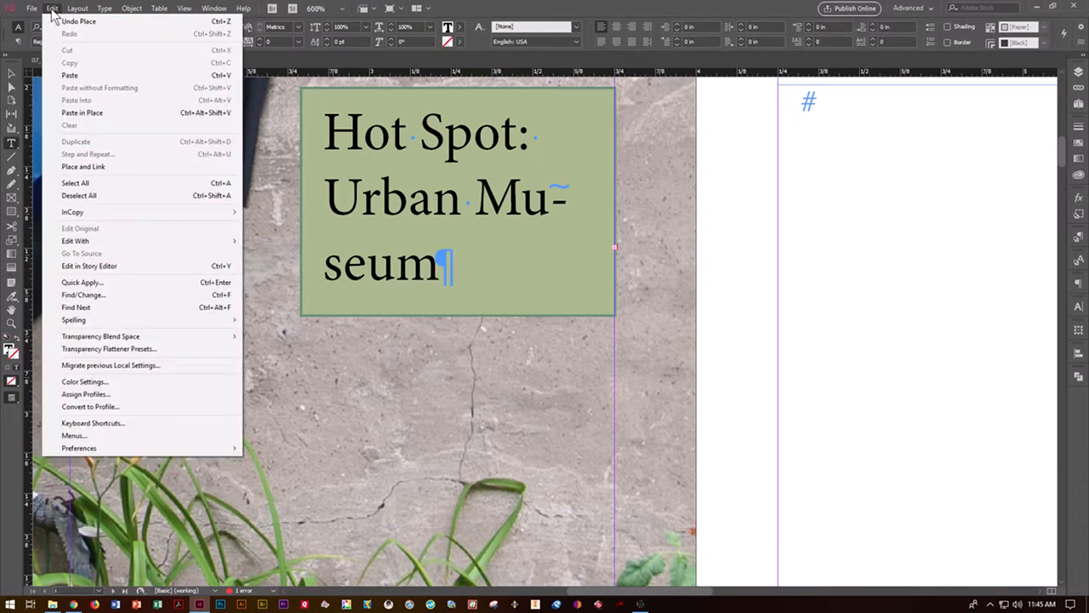
pyautogui.click(75, 182)
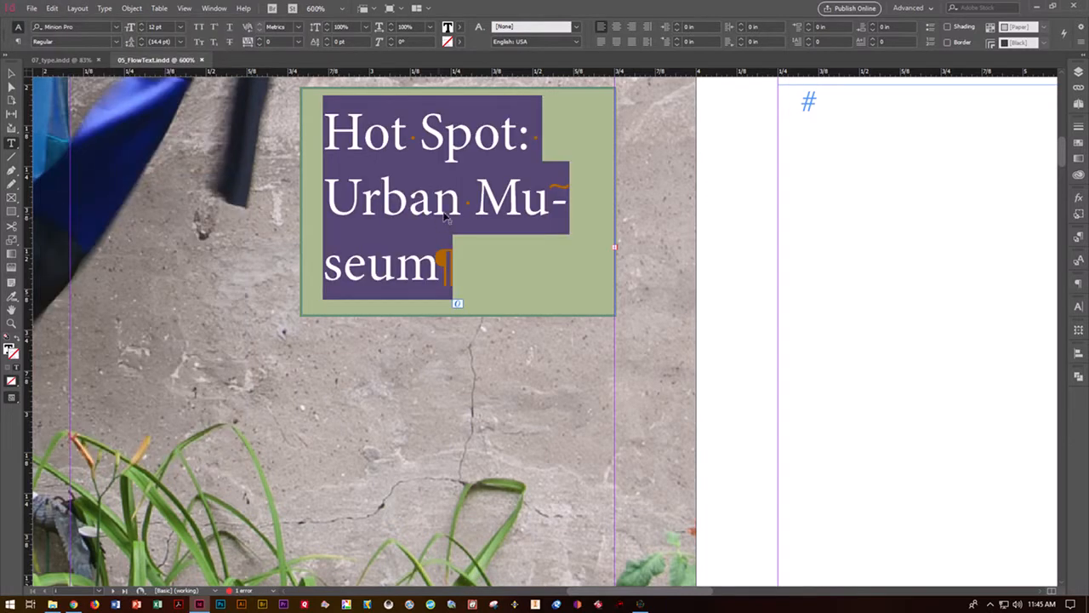
pyautogui.click(105, 9)
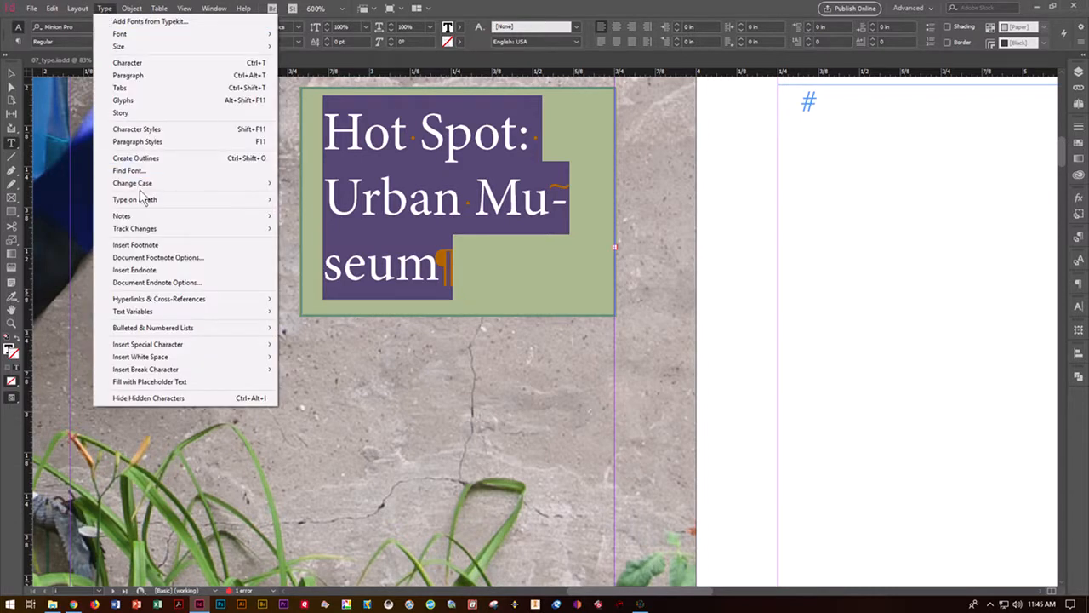
pyautogui.click(142, 142)
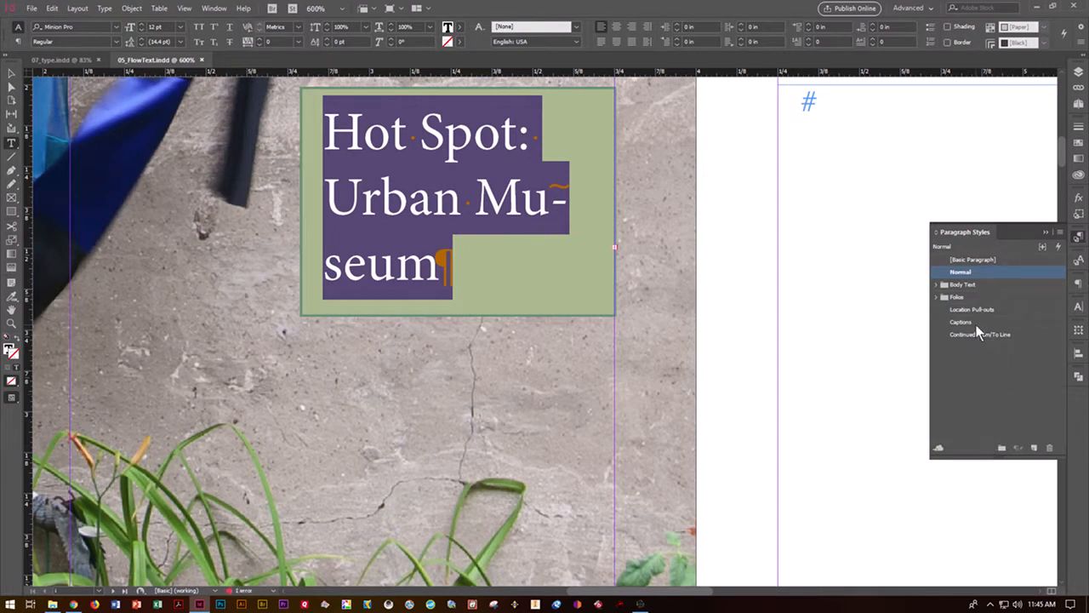
pyautogui.click(937, 285)
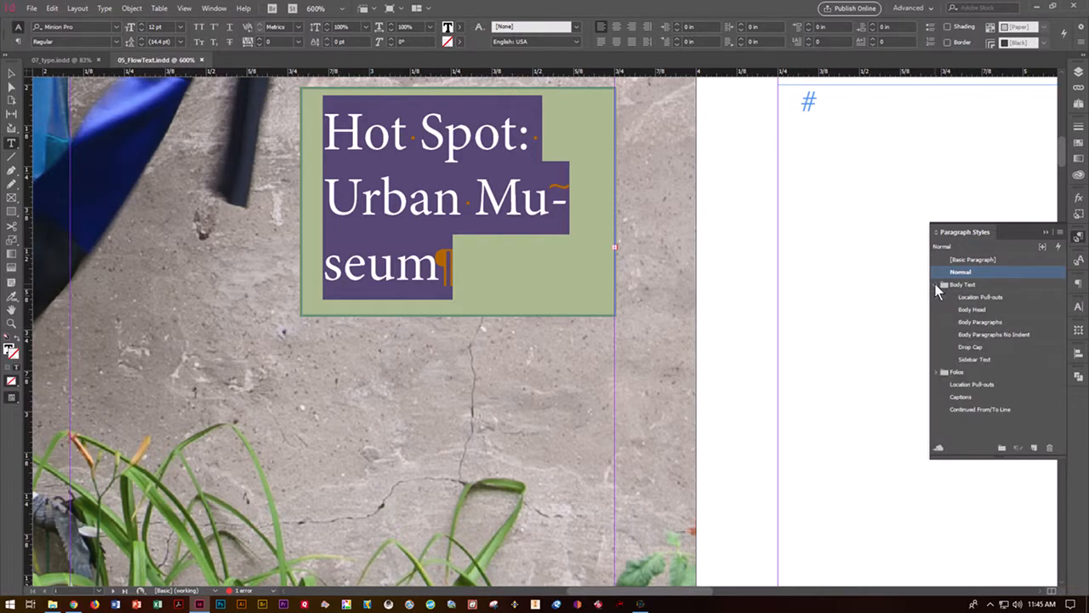
pyautogui.click(965, 358)
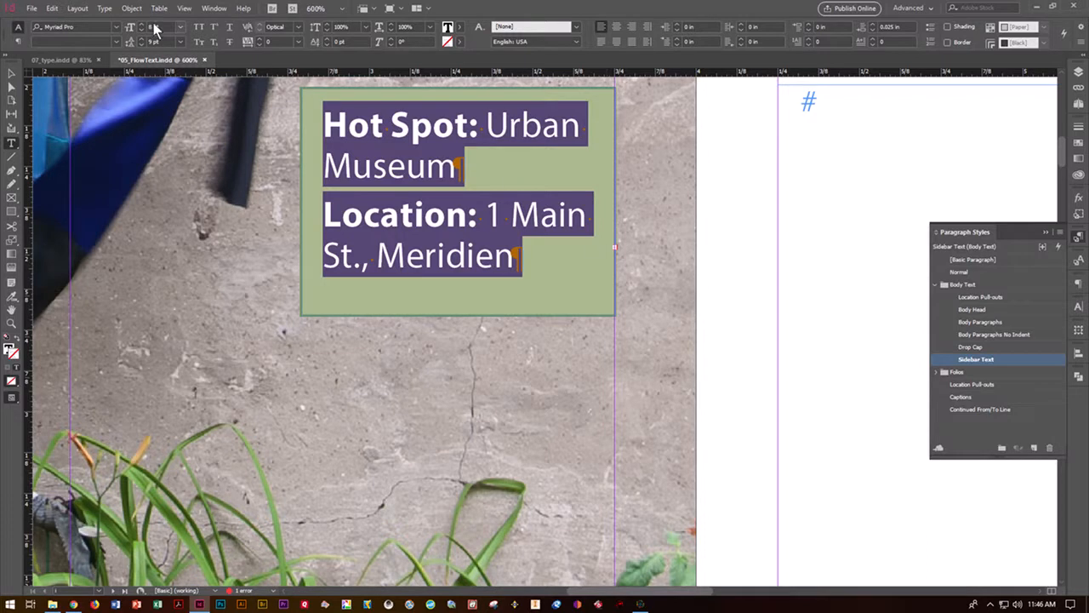
# Set the green text frame to auto-size by Height Only, growing downward from its top-center reference point.
pyautogui.click(132, 8)
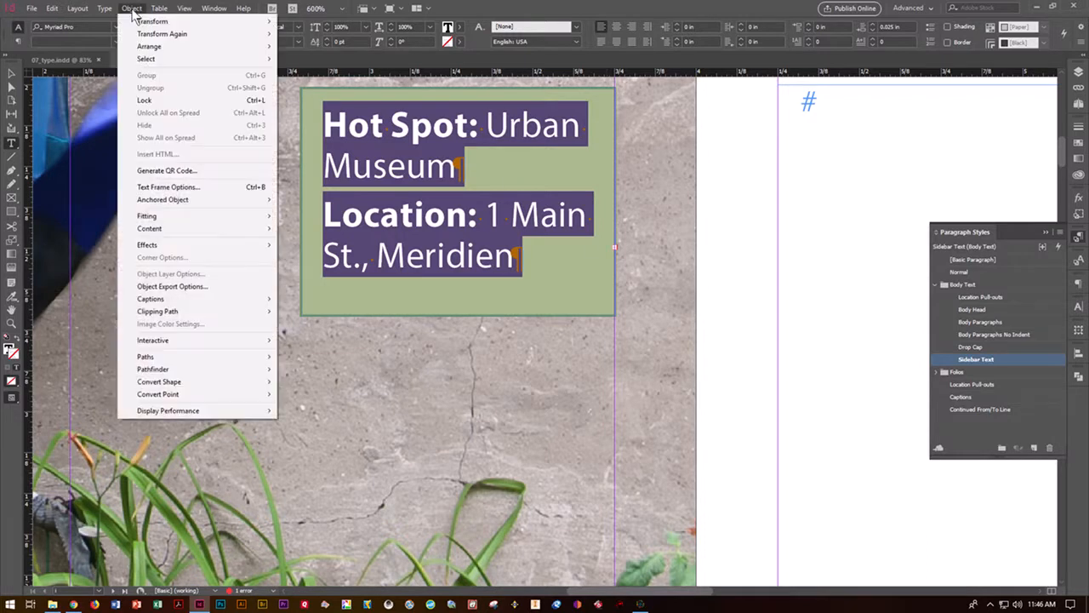
pyautogui.click(148, 186)
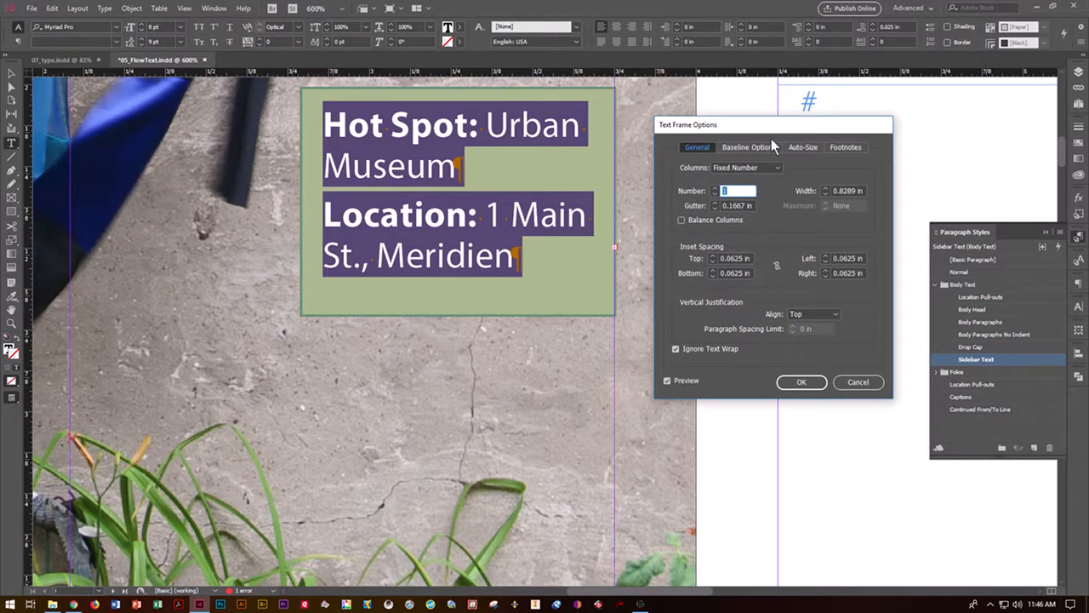
pyautogui.click(802, 148)
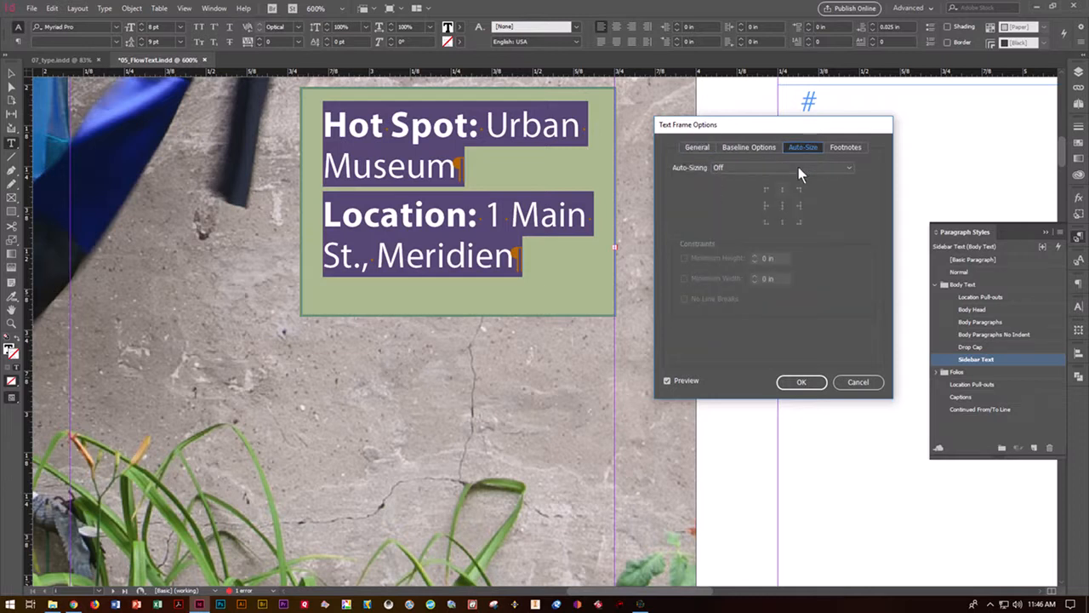
pyautogui.click(792, 170)
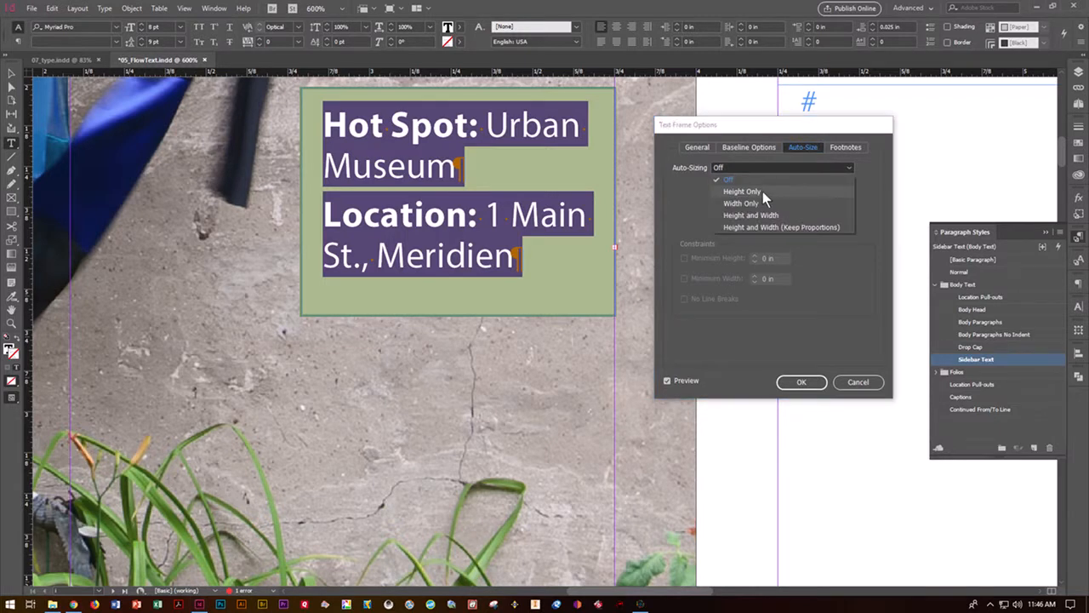
pyautogui.click(762, 192)
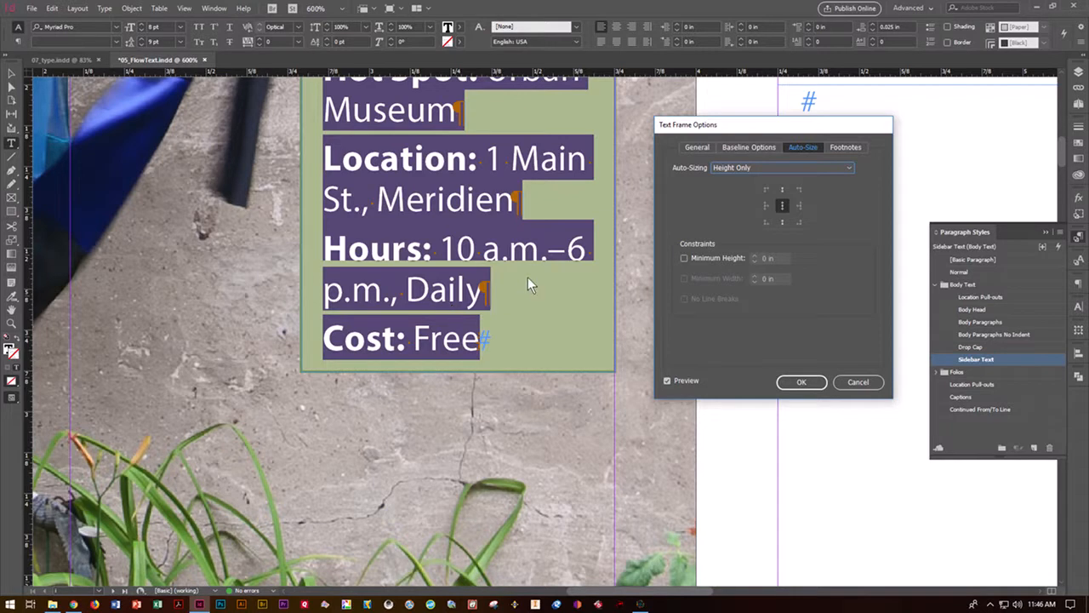
pyautogui.click(782, 190)
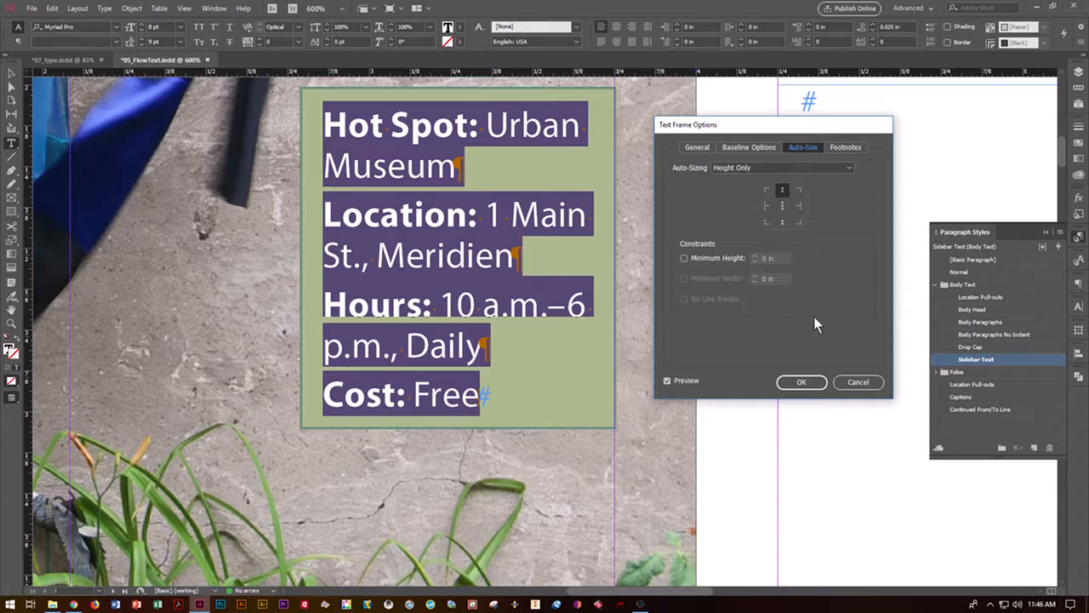
pyautogui.click(802, 382)
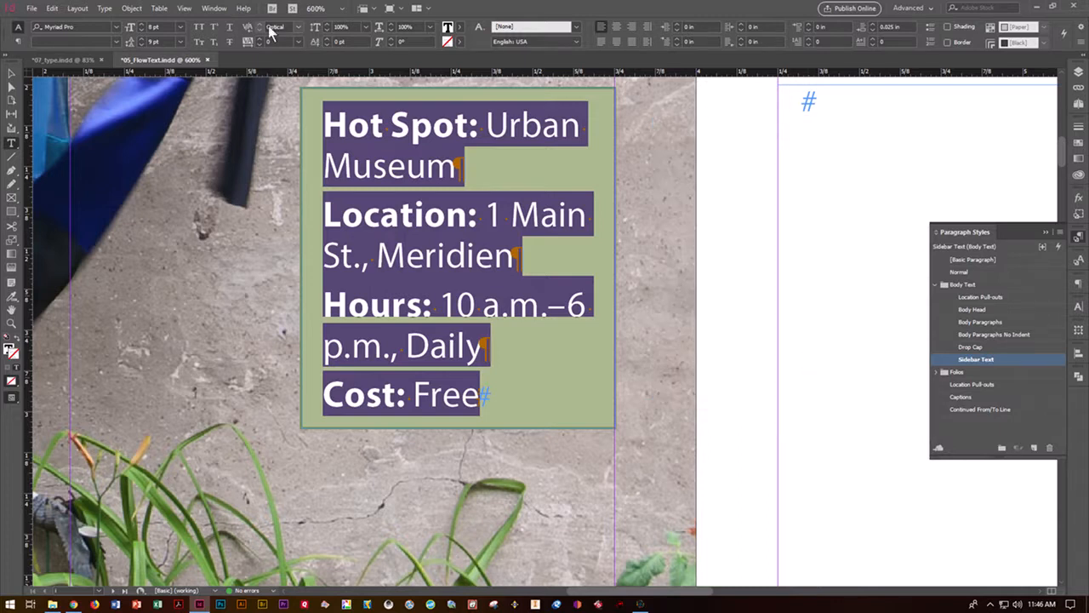
# Check the sidebar on the whole spread at 200% in Preview mode, return to Normal mode, and save the document.
pyautogui.click(183, 8)
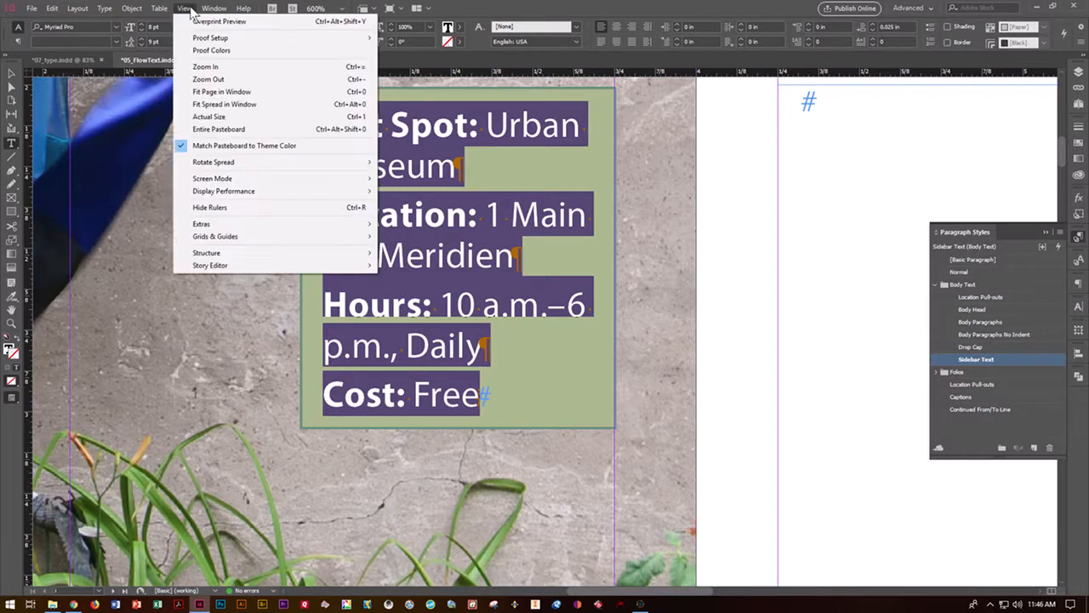
pyautogui.click(209, 104)
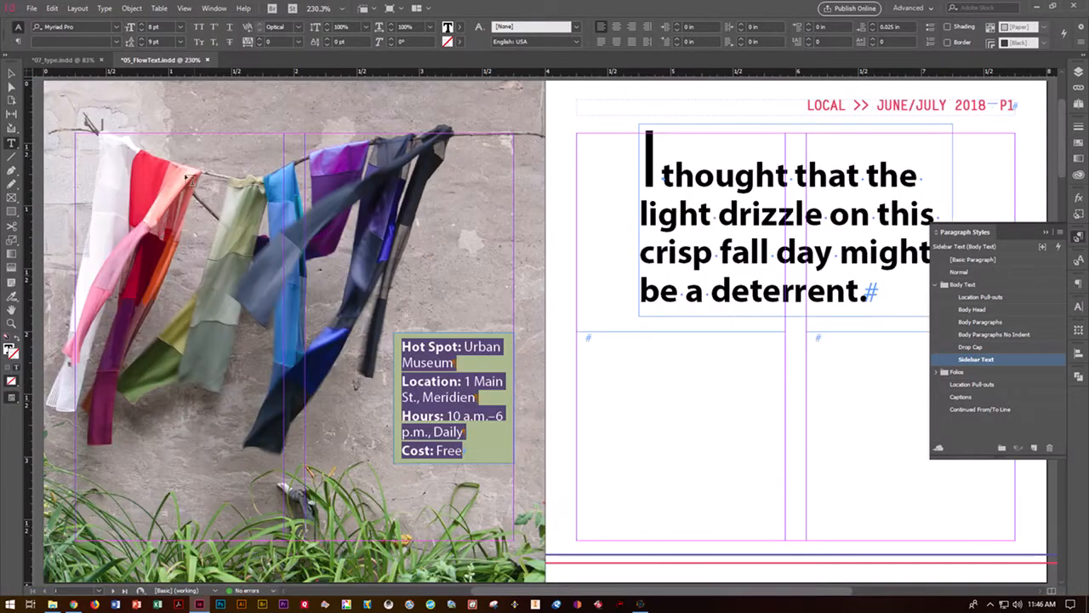
pyautogui.click(45, 214)
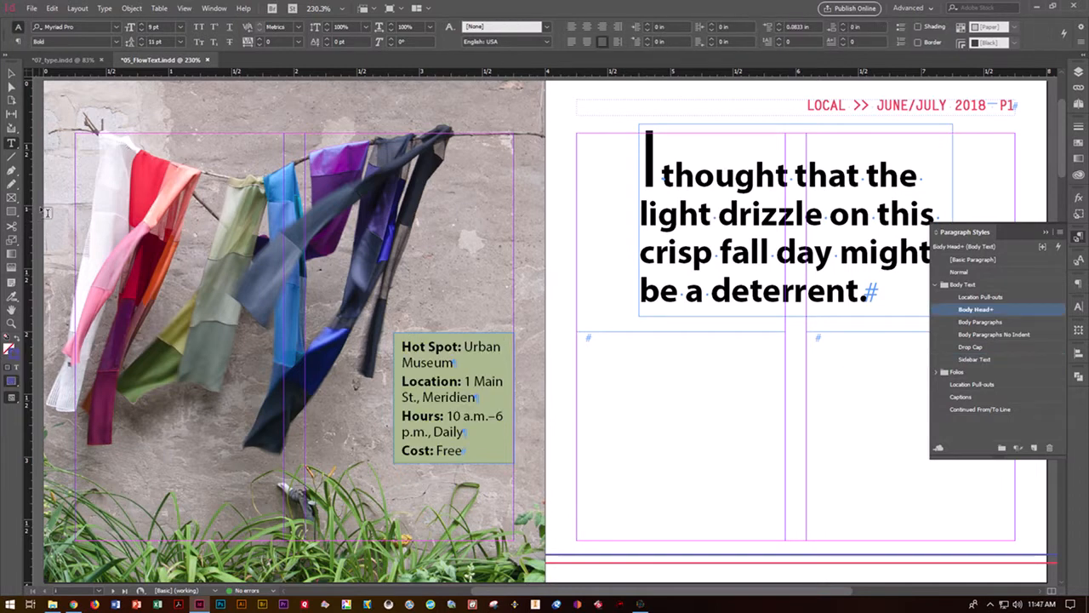
pyautogui.hotkey('ctrl', '-')
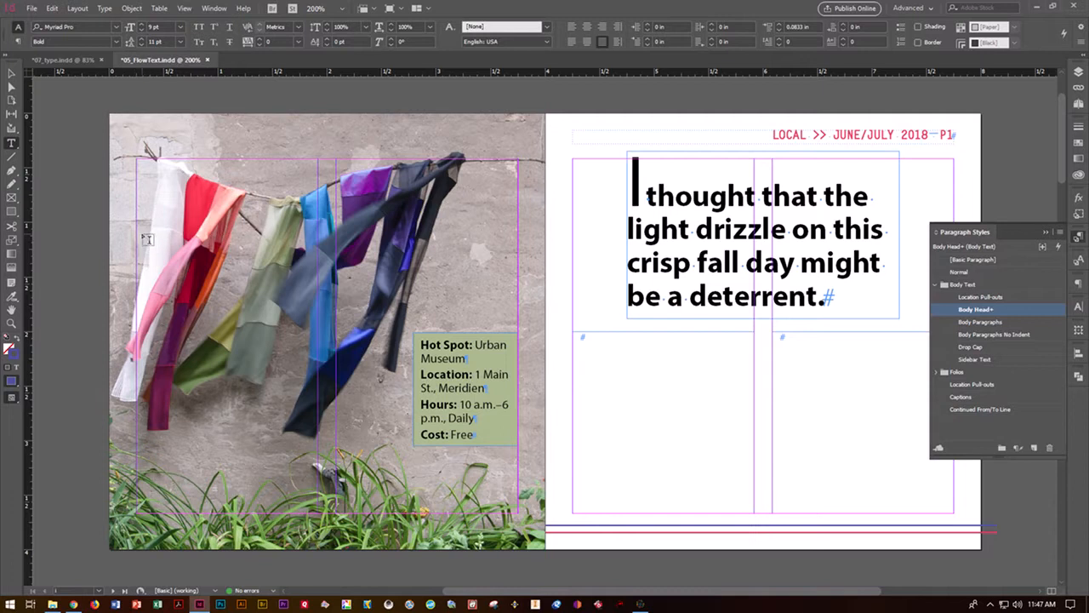
pyautogui.press('w')
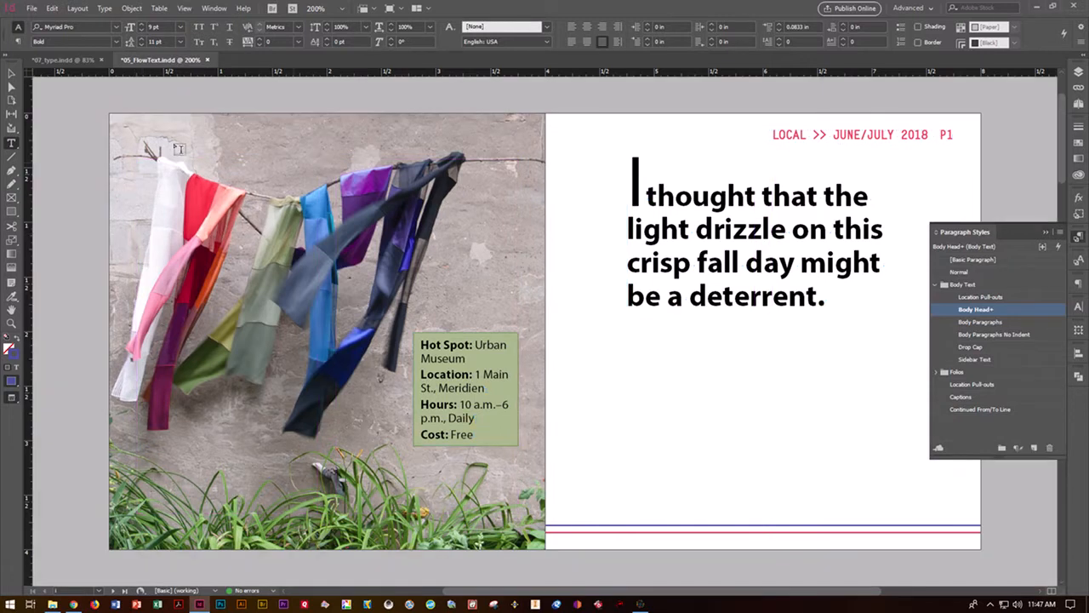
pyautogui.press('w')
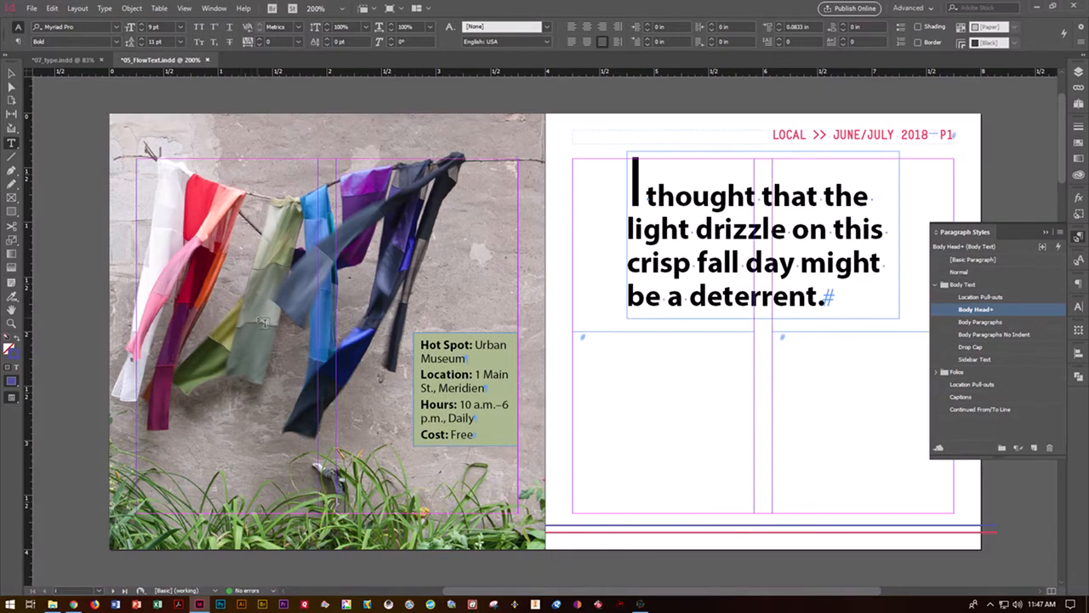
pyautogui.hotkey('ctrl', 's')
# Place 05_Feature_2018.docx at the insertion point in the first column's text frame below the large introductory text.
pyautogui.click(12, 144)
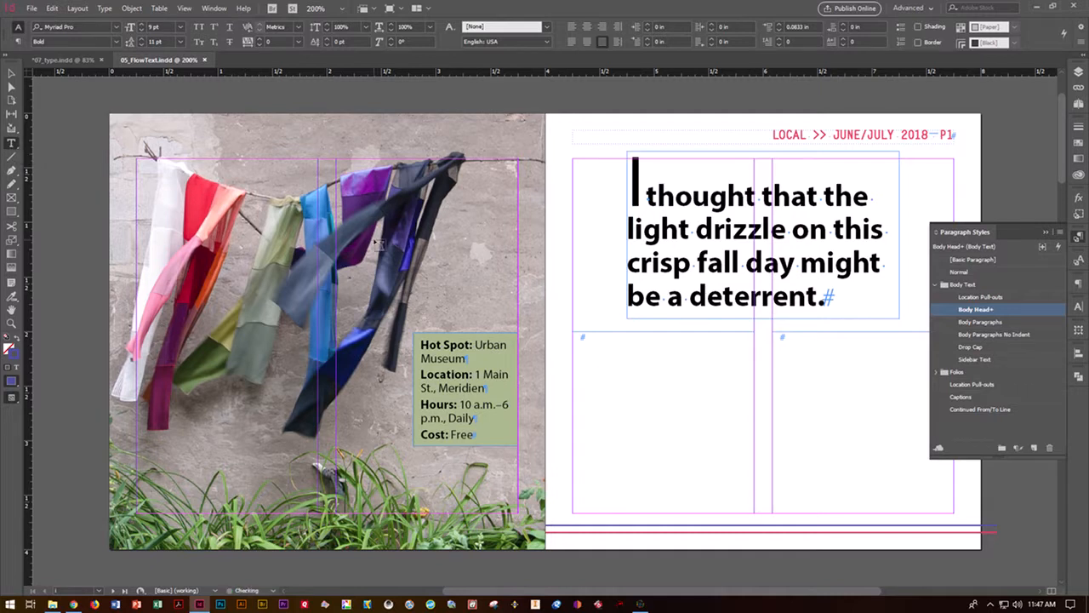
pyautogui.click(578, 345)
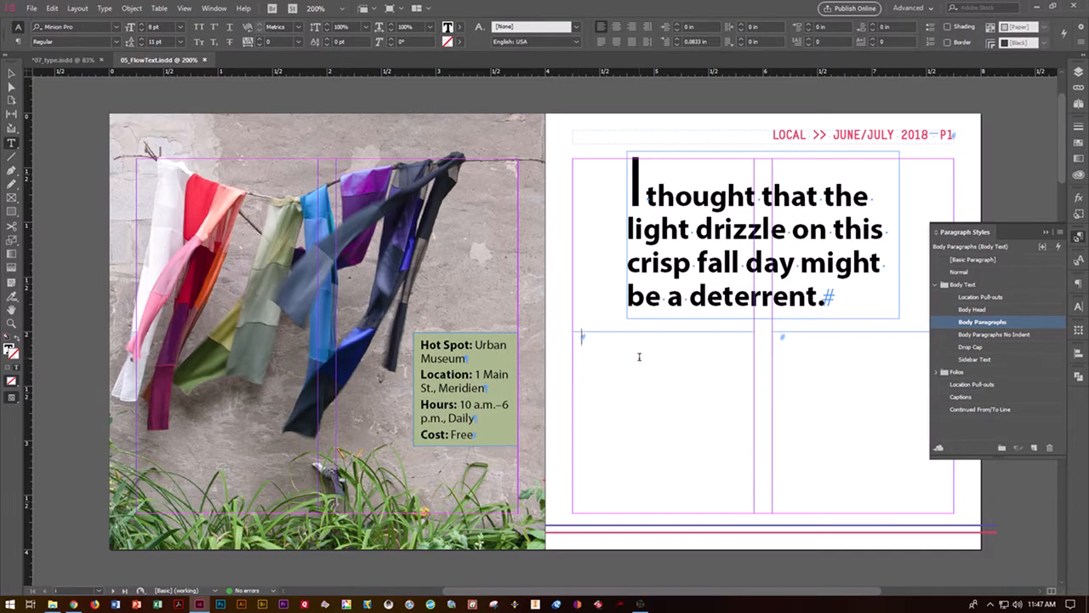
pyautogui.click(34, 8)
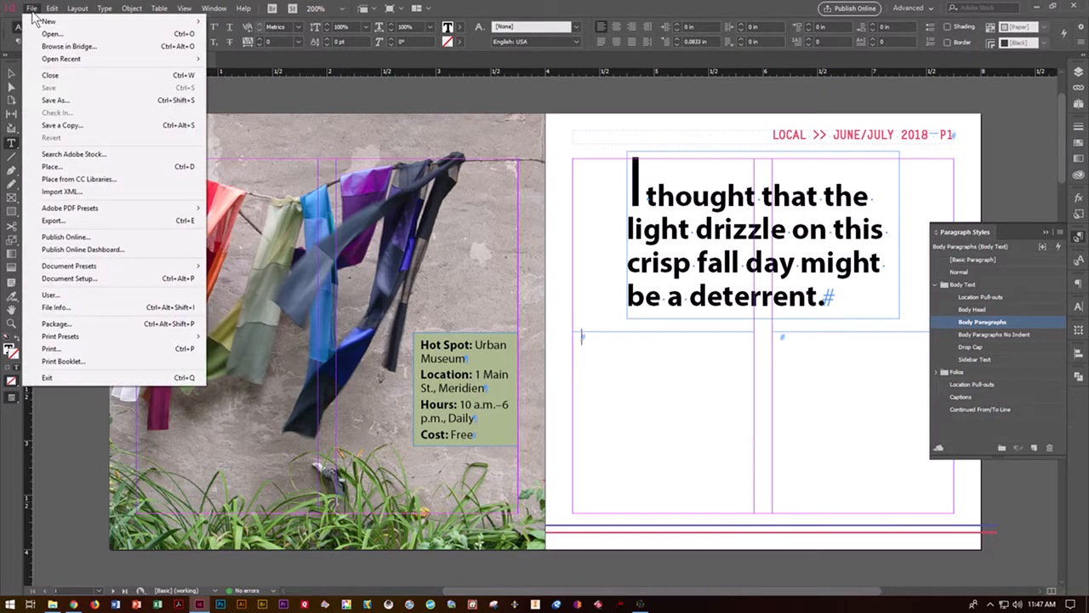
pyautogui.click(68, 167)
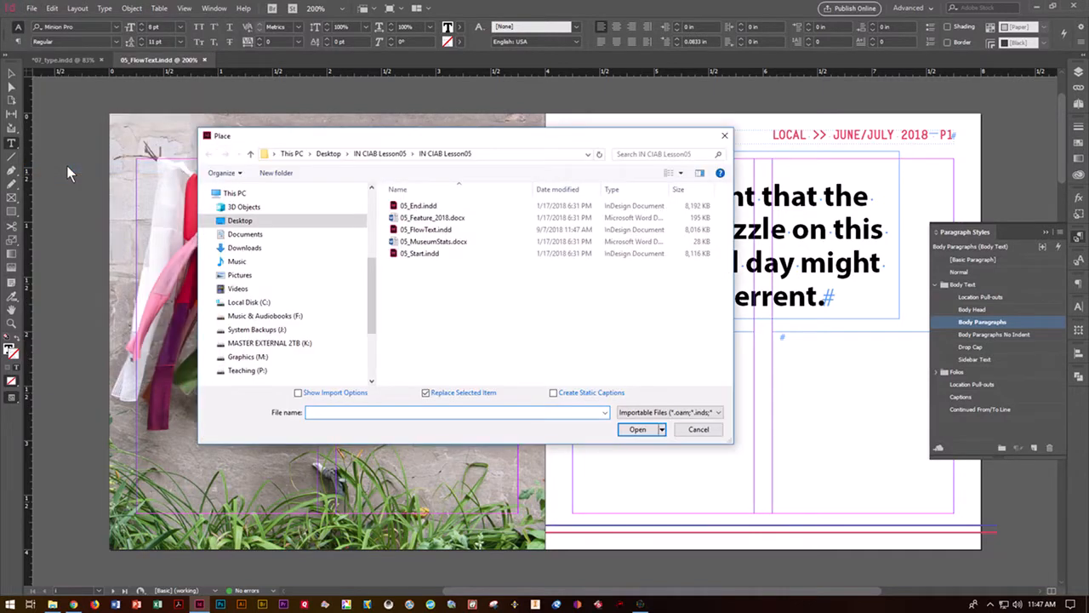
pyautogui.click(408, 218)
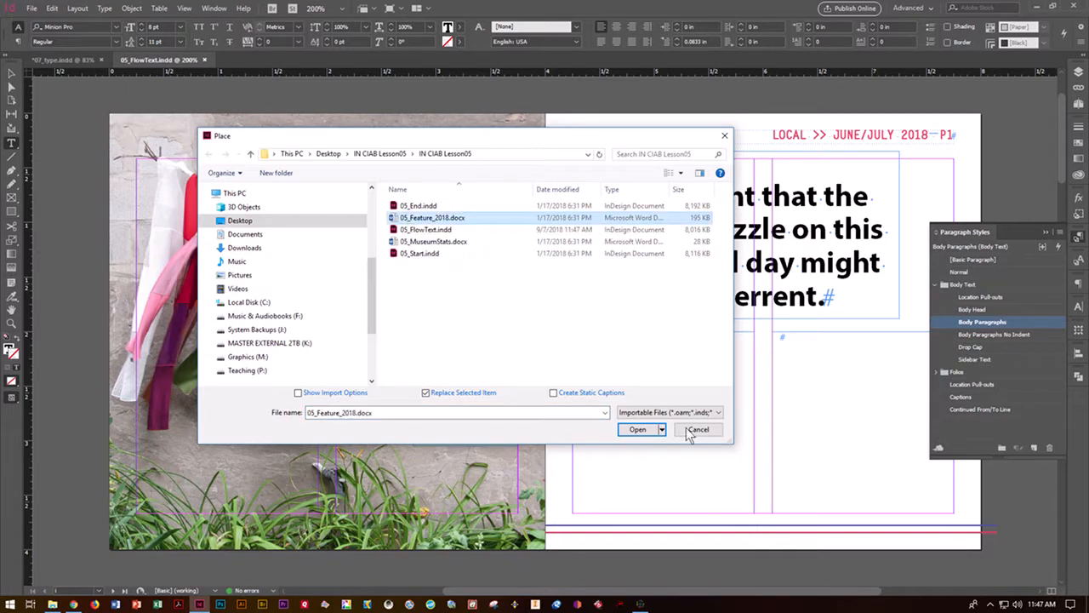
pyautogui.click(637, 430)
pyautogui.click(625, 432)
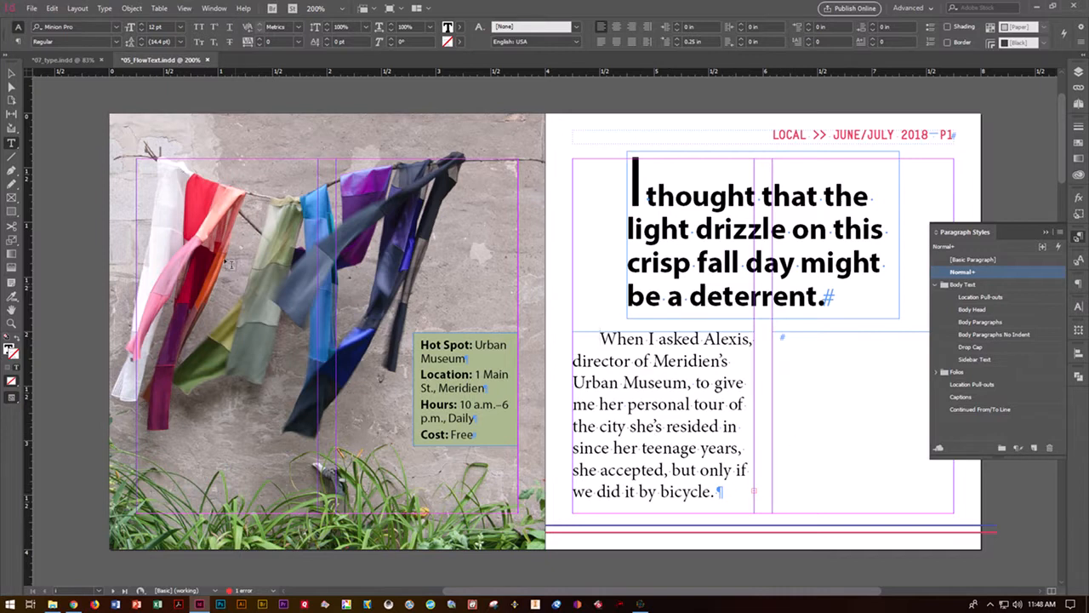
# Thread the overset feature story from the first column's frame into the empty second-column frame on page 1.
pyautogui.click(11, 74)
pyautogui.click(753, 491)
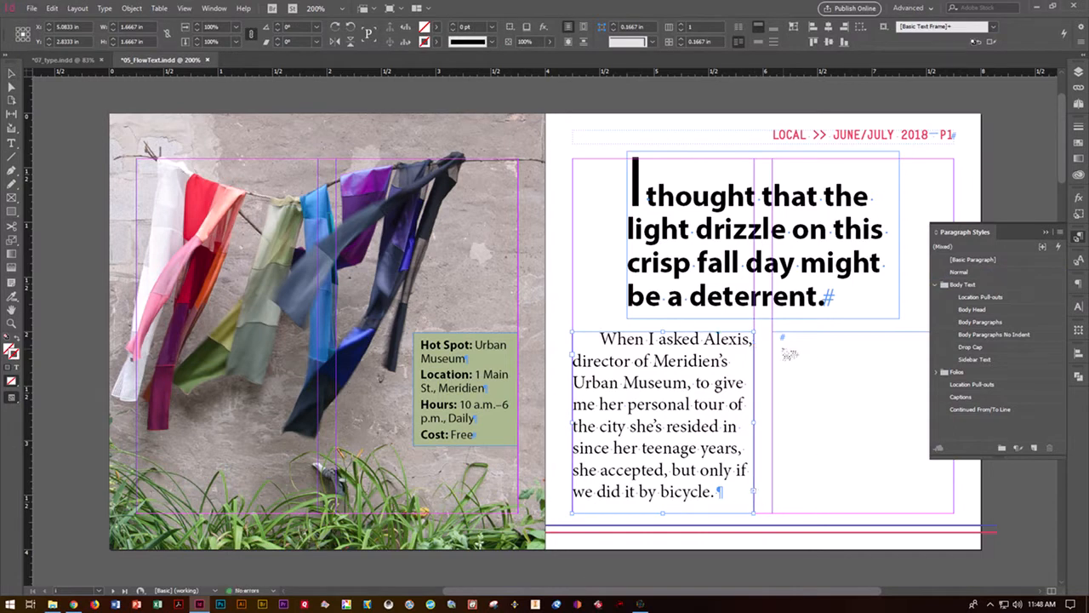
pyautogui.click(785, 355)
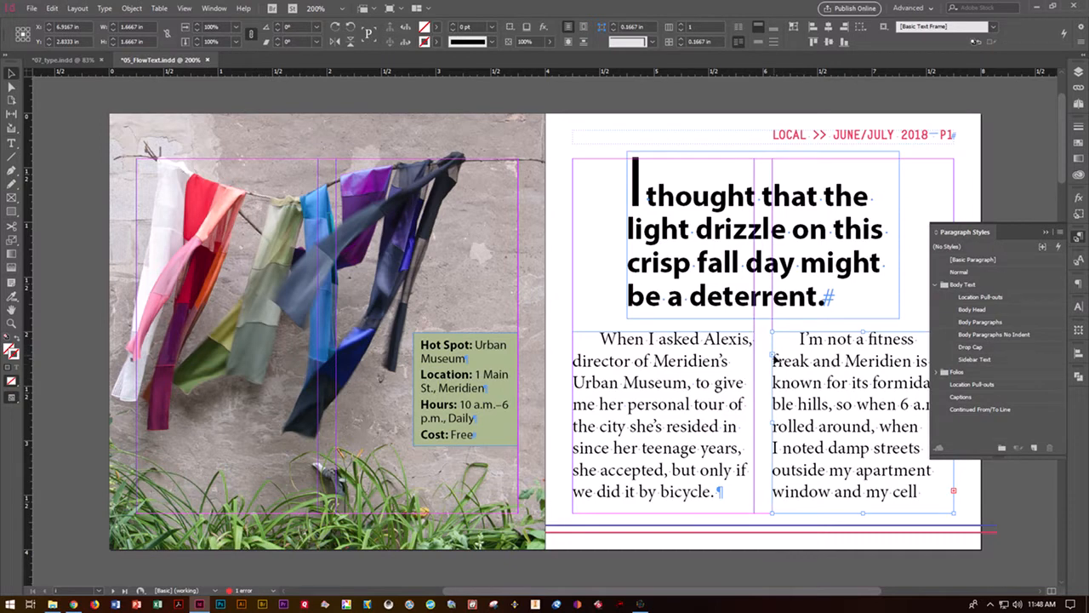
pyautogui.click(750, 406)
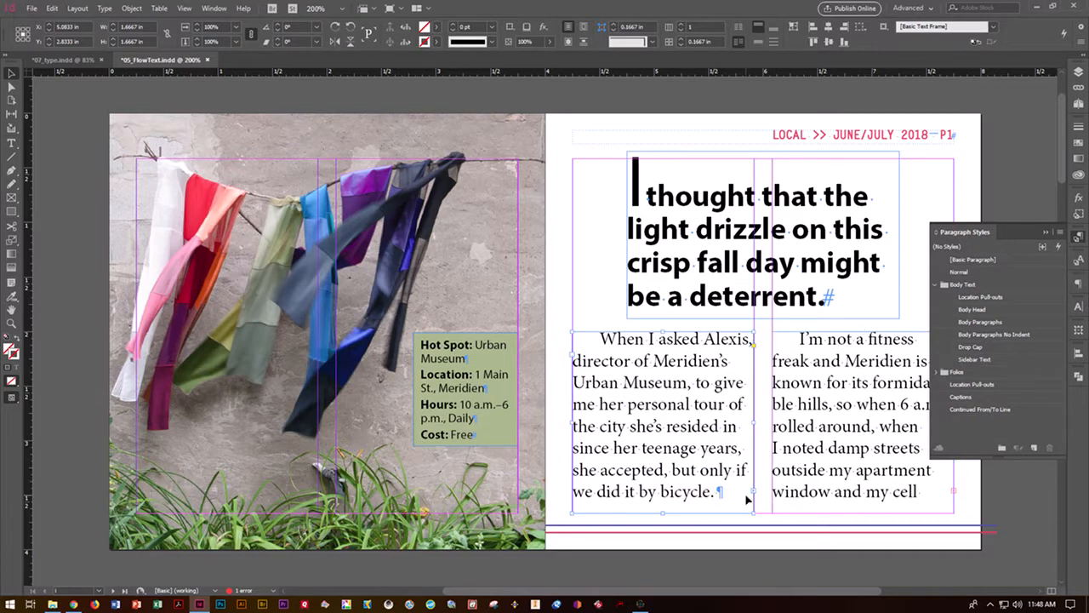
pyautogui.click(787, 394)
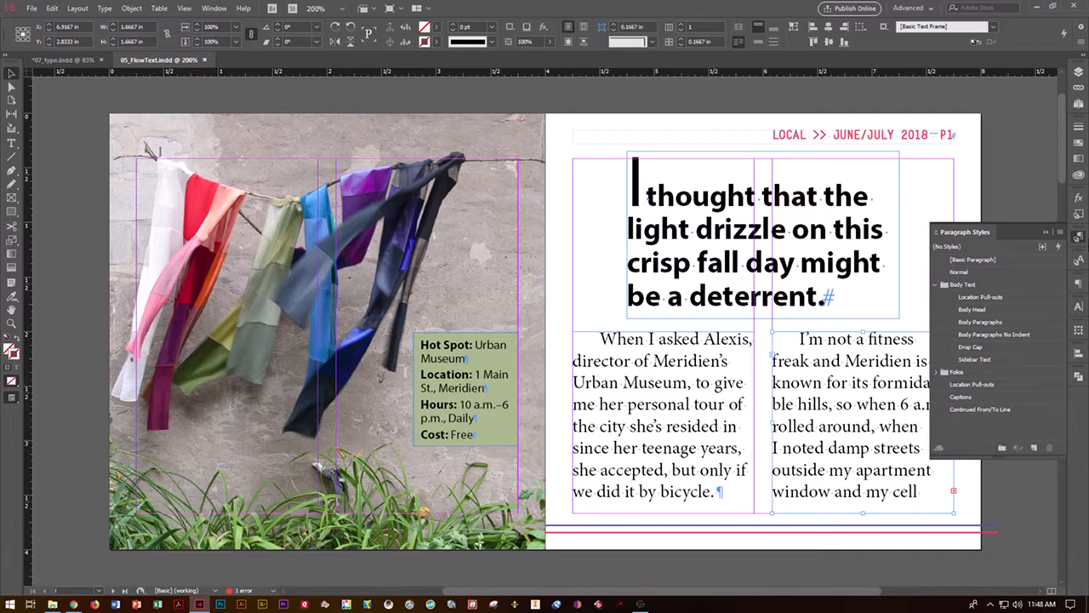
# Continue the overset story from page 1's second-column frame into the first column of page 2, starting at the top margin.
pyautogui.click(1078, 72)
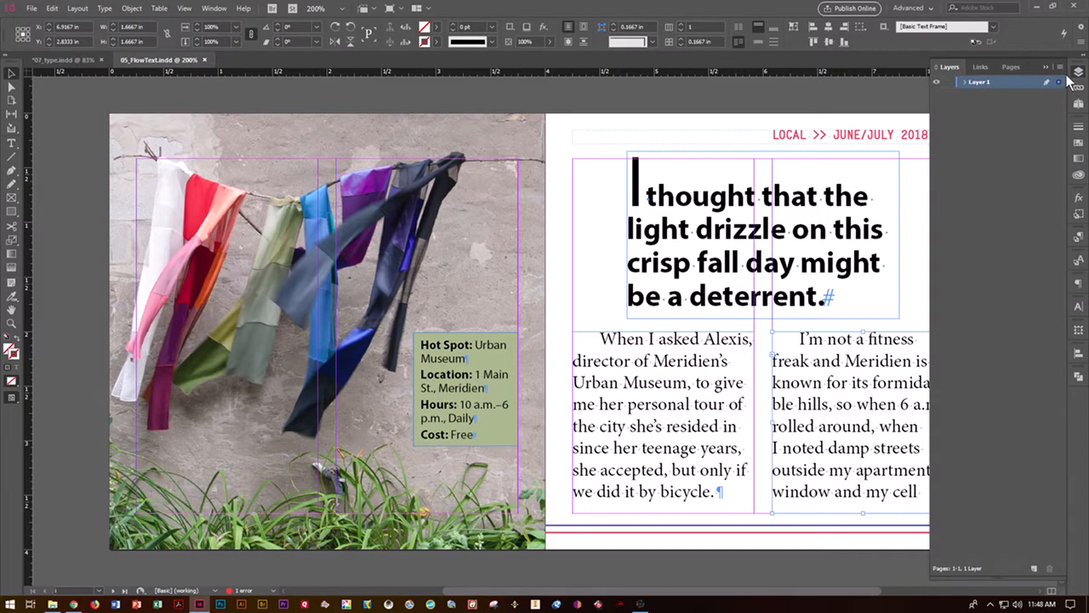
pyautogui.click(1014, 68)
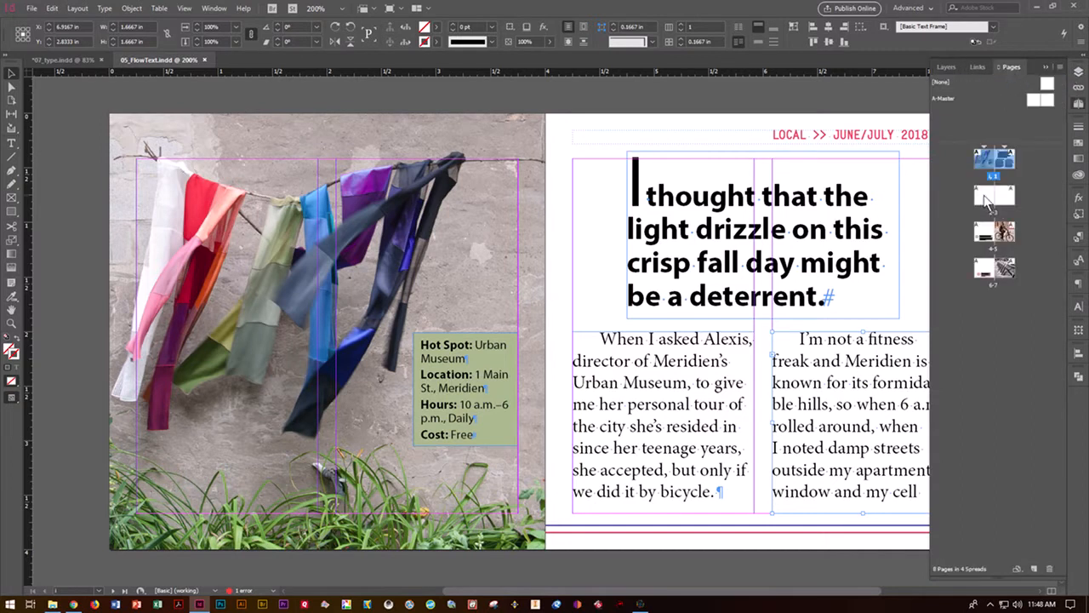
pyautogui.doubleClick(987, 198)
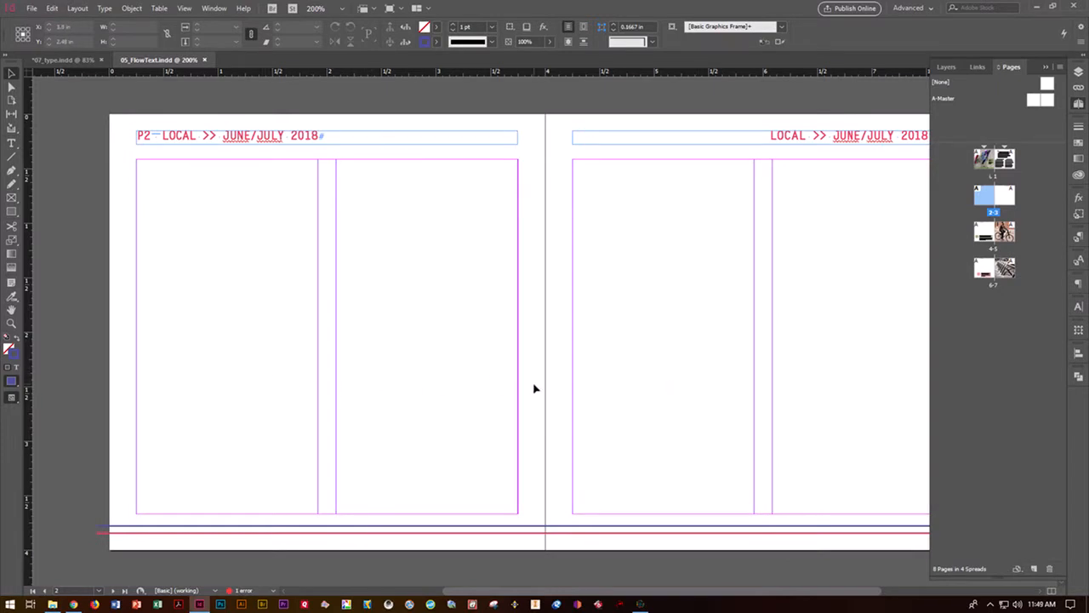
pyautogui.click(1012, 158)
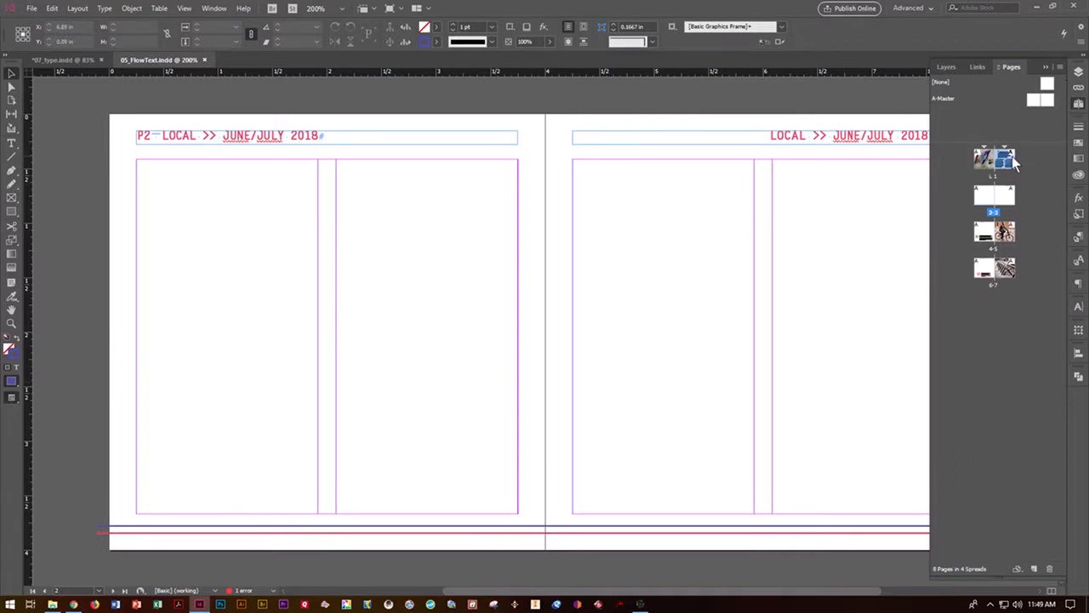
pyautogui.doubleClick(1012, 158)
pyautogui.click(596, 494)
pyautogui.click(596, 492)
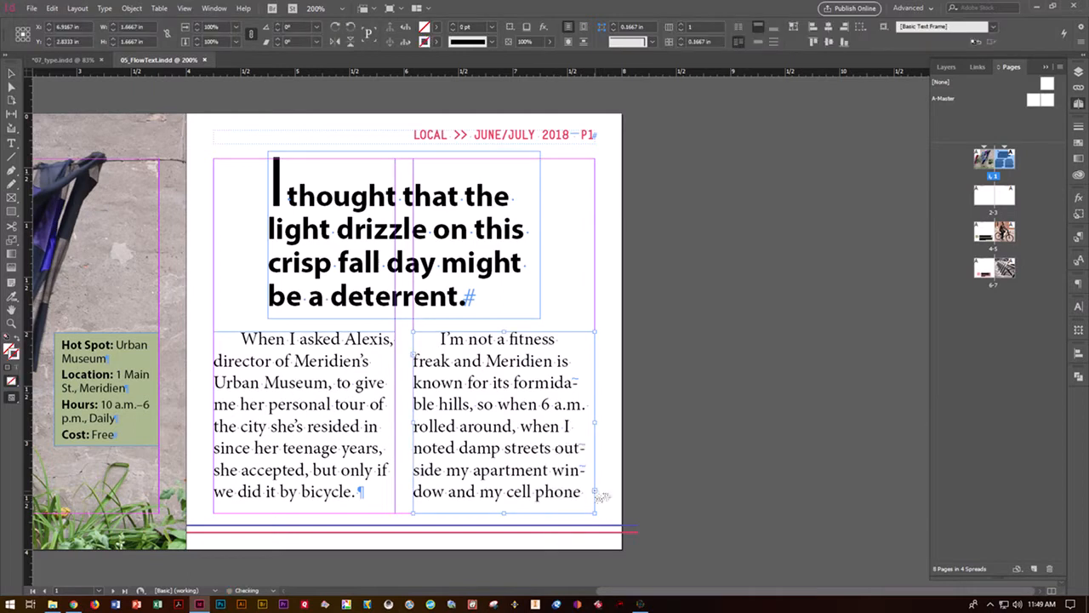
pyautogui.doubleClick(986, 202)
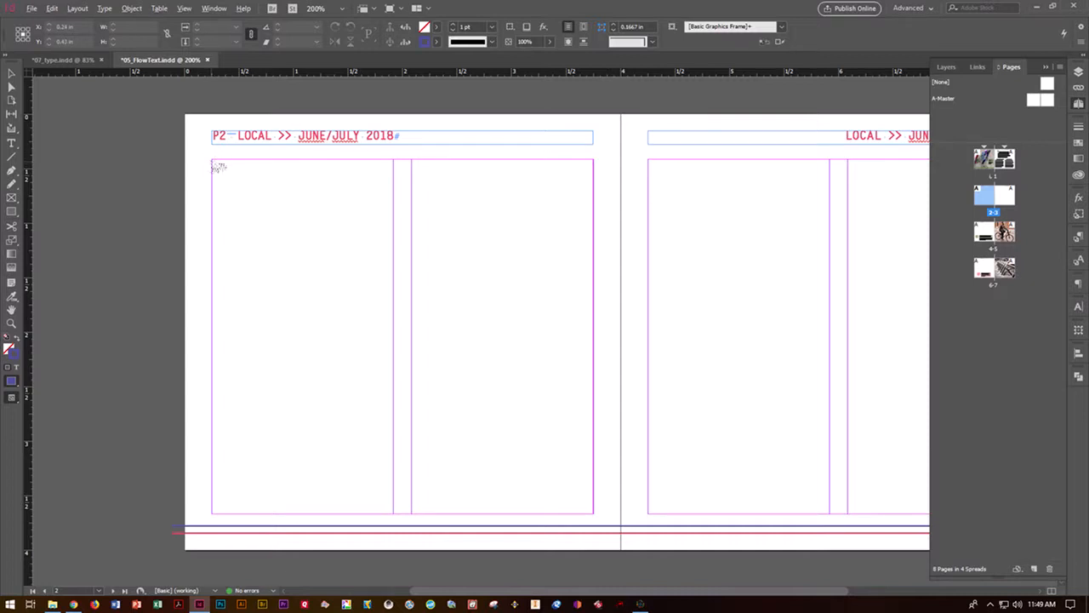
pyautogui.click(214, 166)
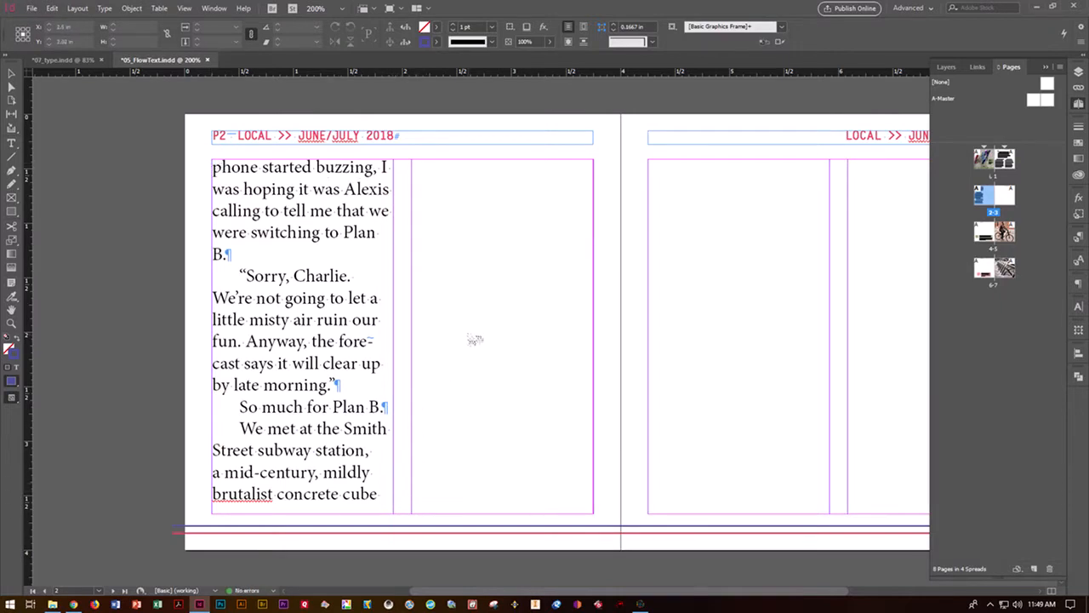
# Flow the loaded story into page 2's second column from the top margin and save the document.
pyautogui.click(437, 231)
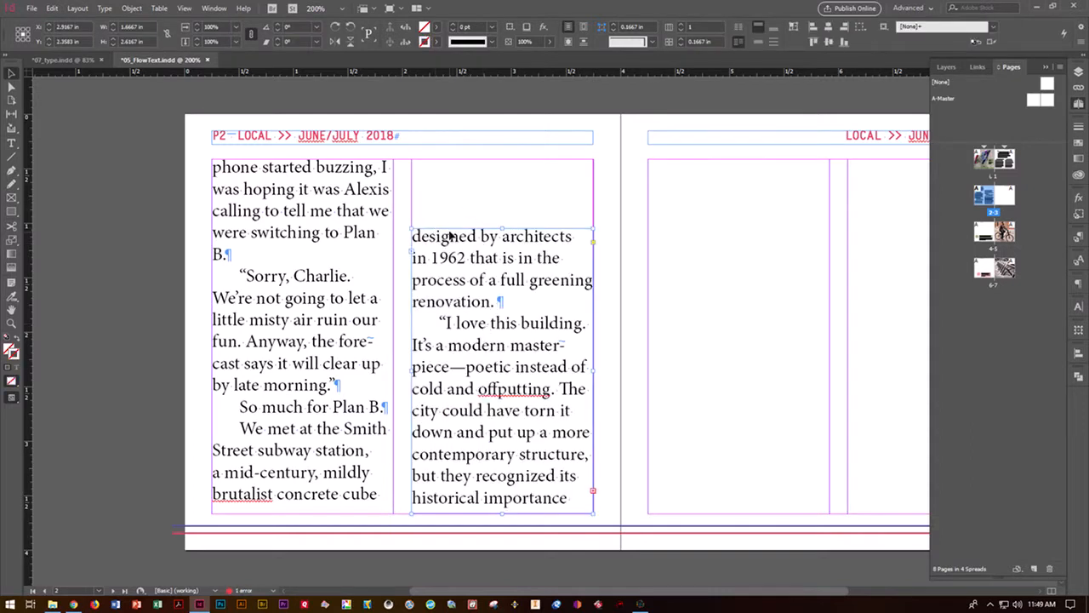
pyautogui.hotkey('ctrl', 'z')
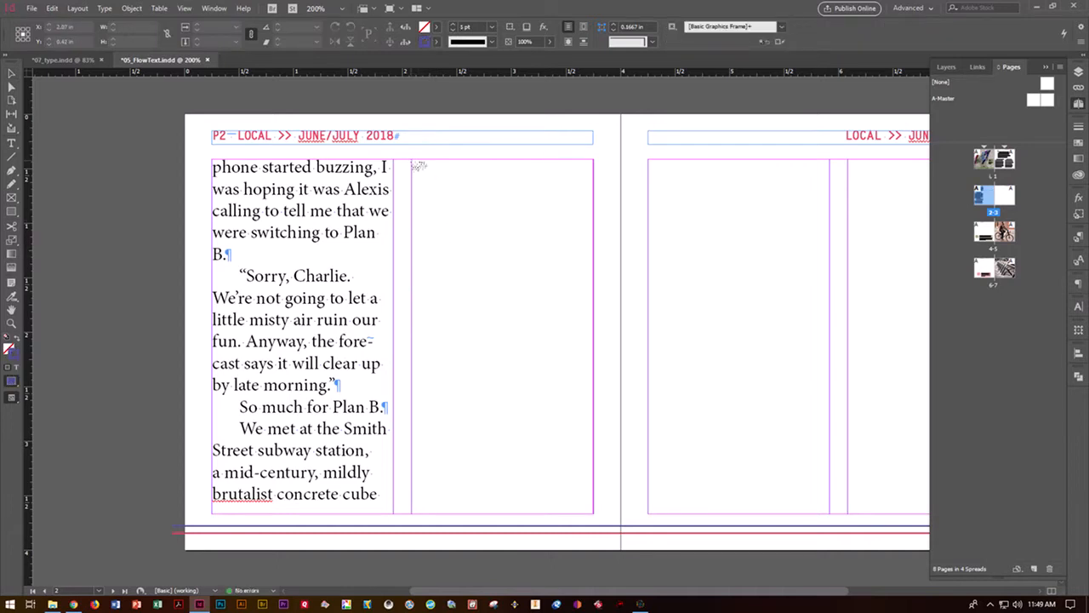
pyautogui.click(415, 165)
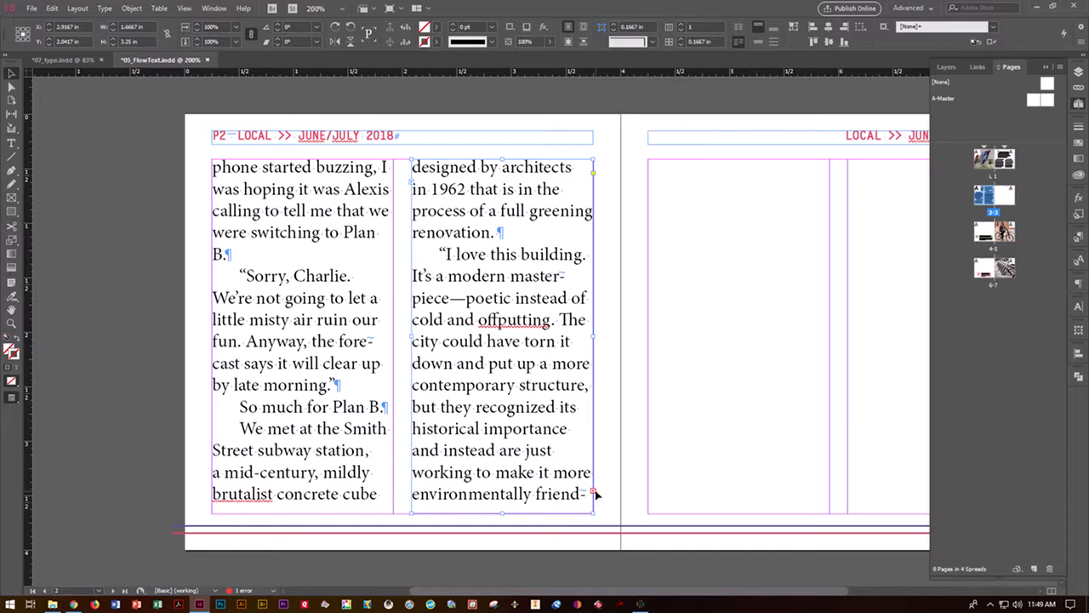
pyautogui.hotkey('ctrl', 's')
pyautogui.click(11, 144)
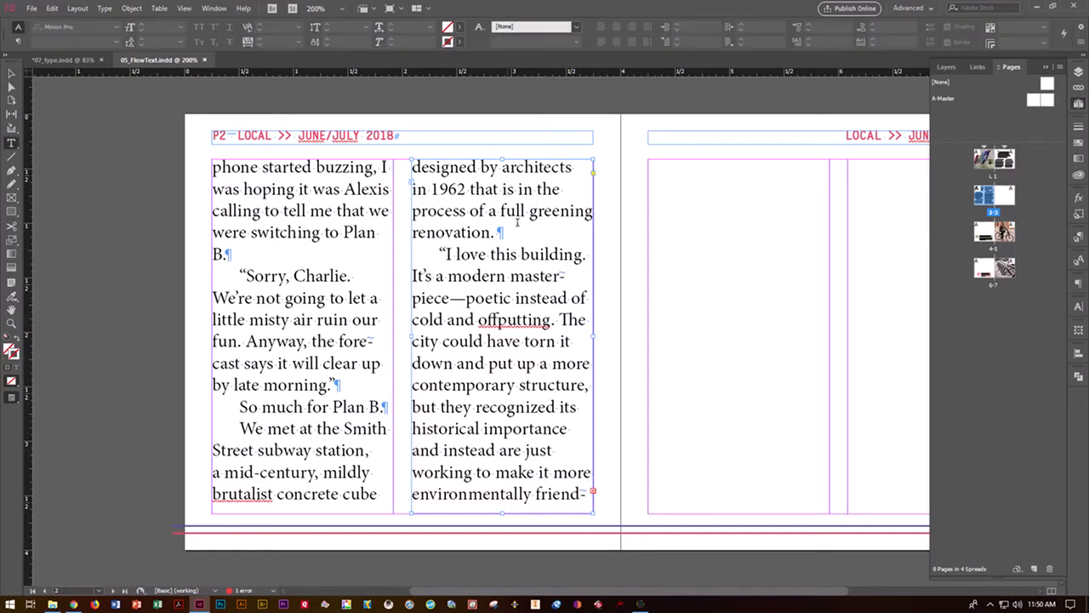
pyautogui.click(662, 184)
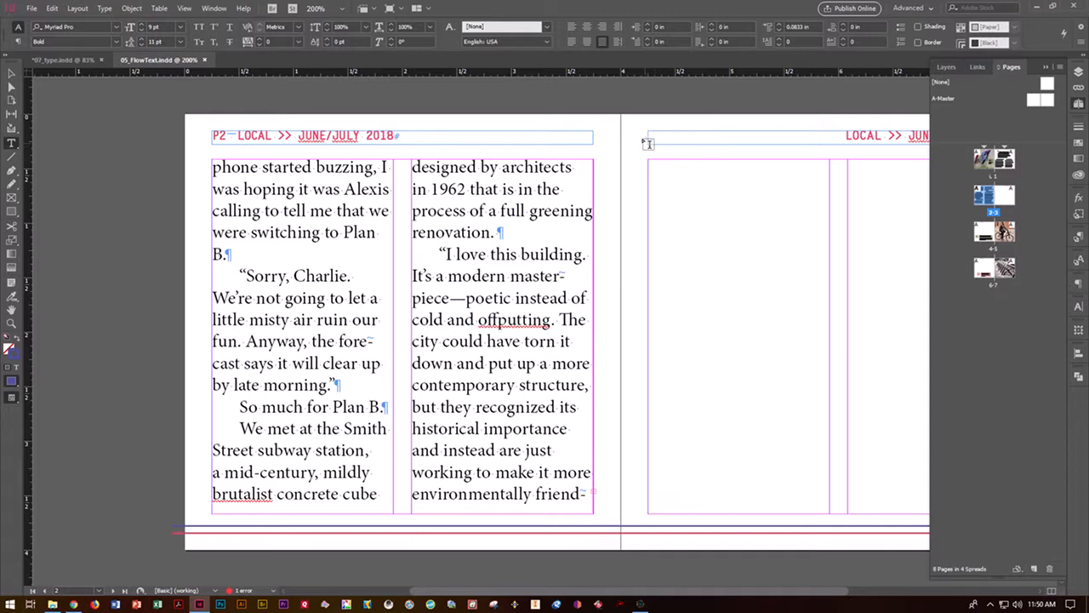
pyautogui.moveTo(655, 165); pyautogui.dragTo(825, 515)
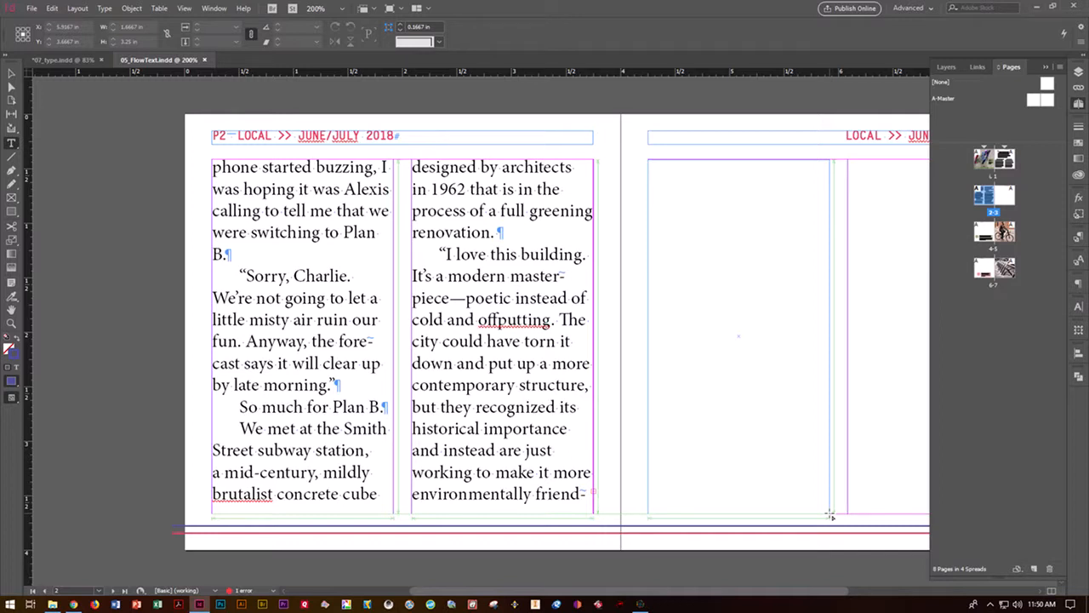
pyautogui.moveTo(830, 514); pyautogui.dragTo(944, 519)
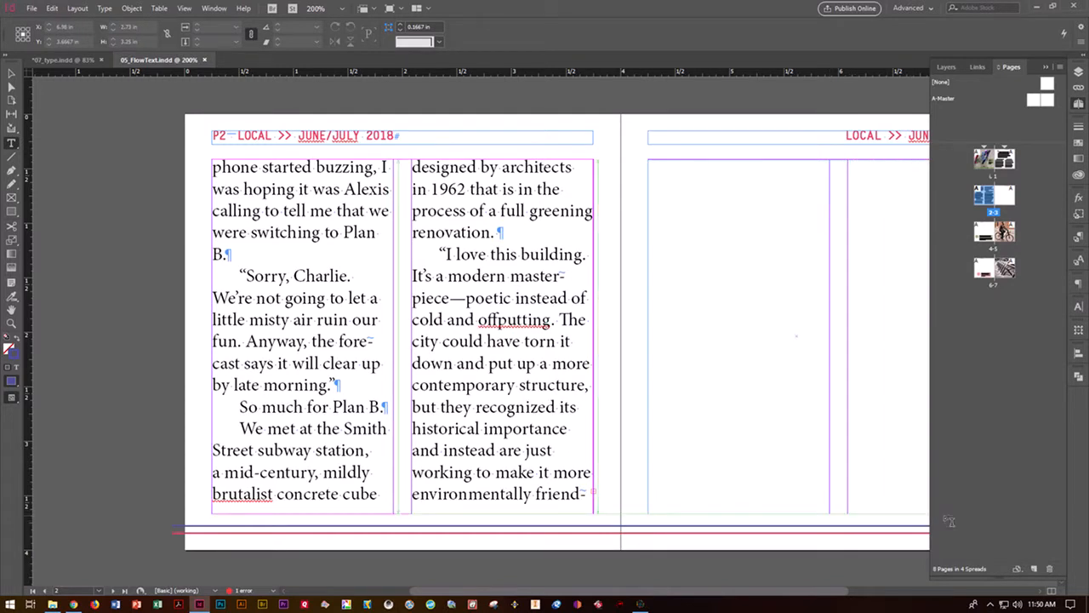
pyautogui.click(1046, 67)
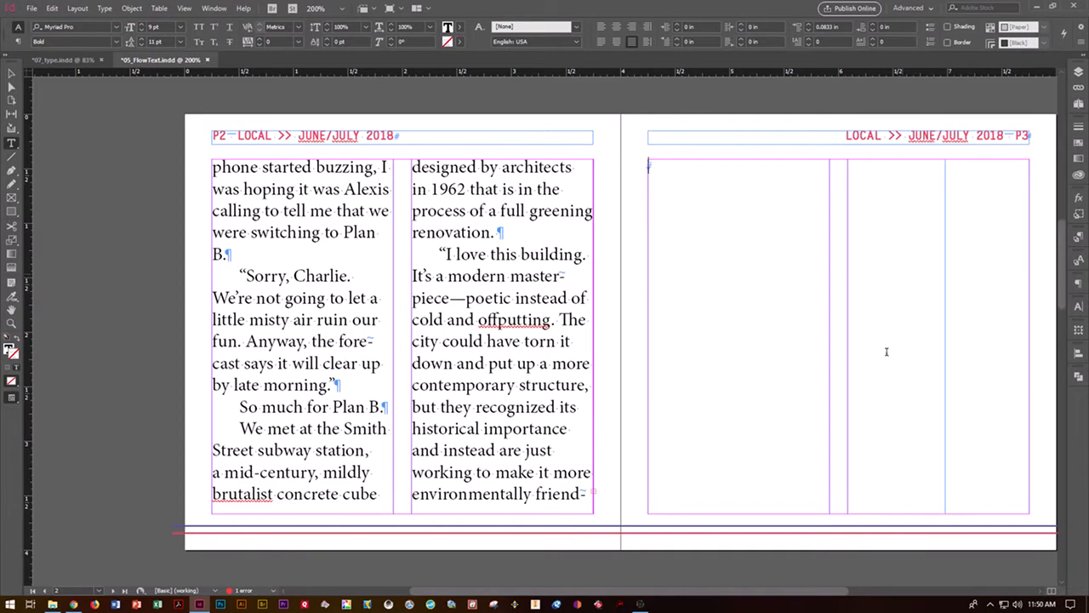
pyautogui.press('Escape')
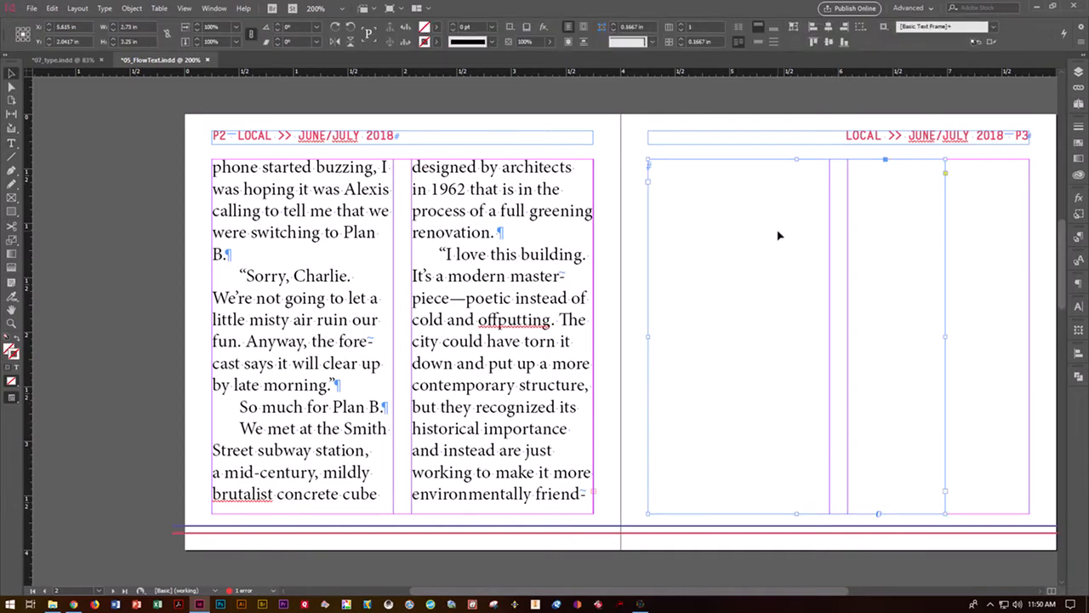
pyautogui.press('Delete')
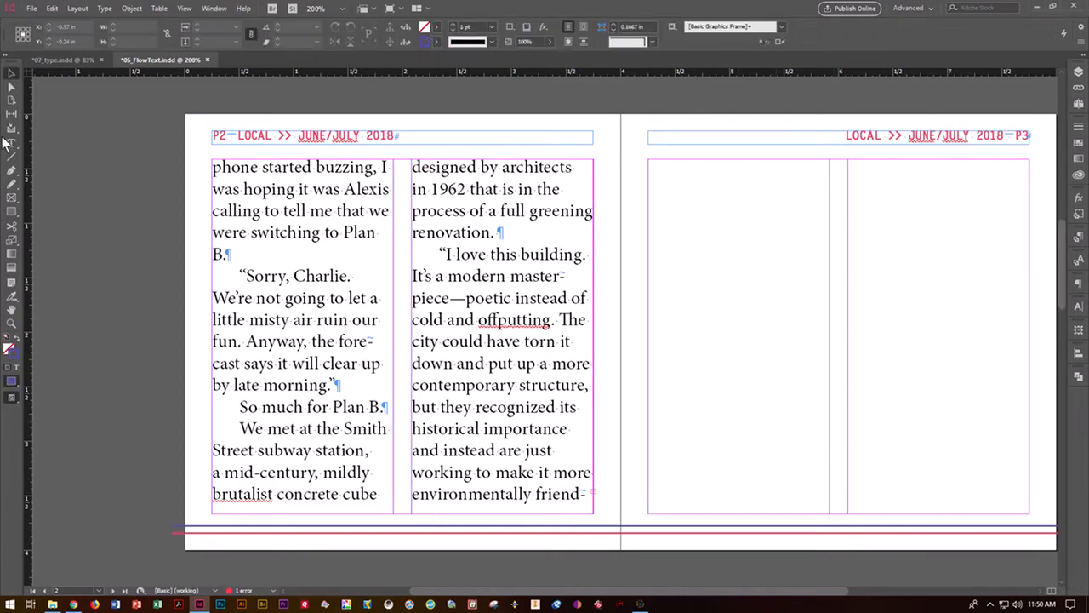
# Draw two threaded, side-by-side text frames filling page 3's column guides, 3.5 in wide and 3.25 in high overall.
pyautogui.click(8, 143)
pyautogui.moveTo(652, 165); pyautogui.dragTo(1027, 516)
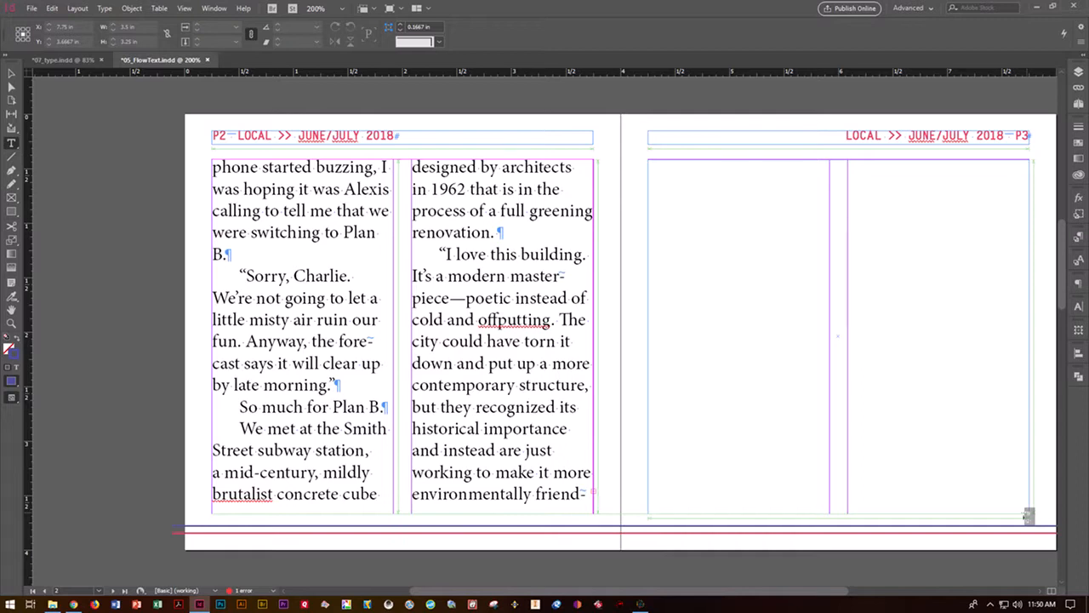
pyautogui.moveTo(1027, 515); pyautogui.dragTo(1028, 516)
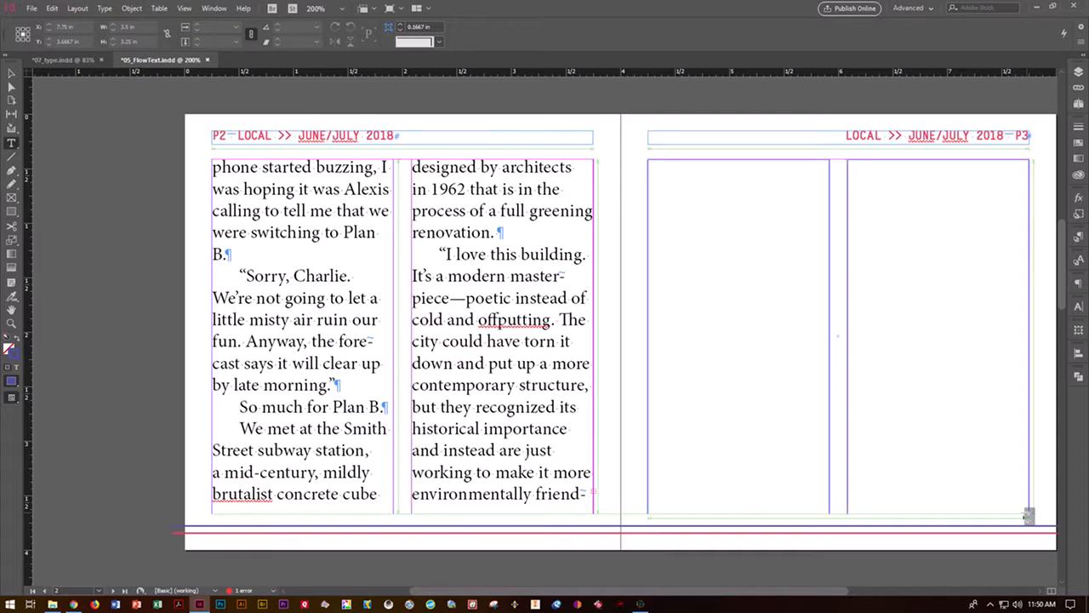
pyautogui.press('Right')
pyautogui.press('Right')
pyautogui.press('Left')
pyautogui.press('Left')
pyautogui.click(1026, 513)
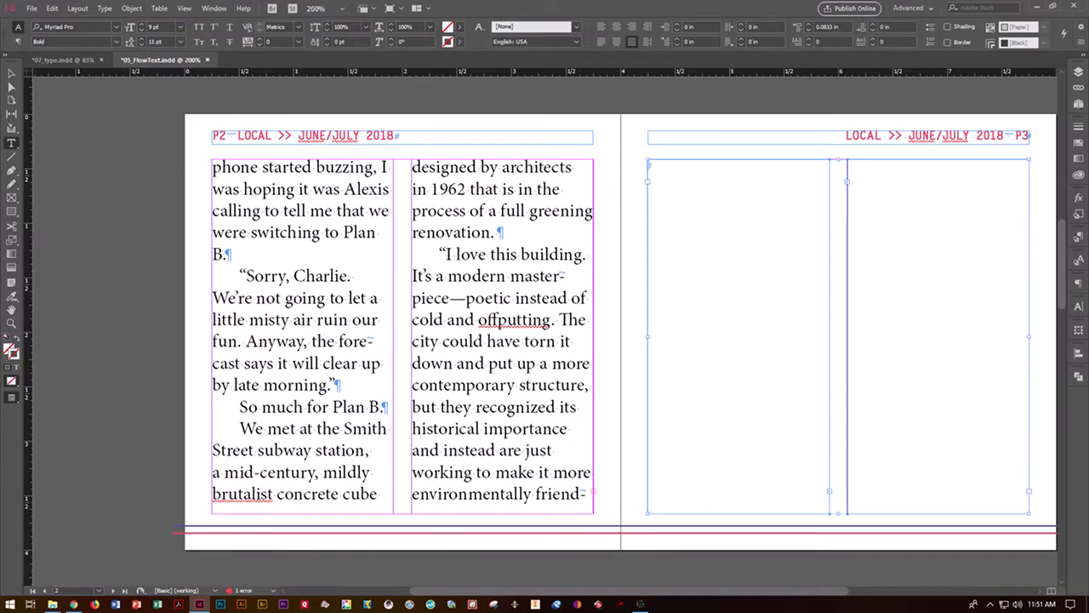
# Thread the overset text from page 2's second column into the empty linked frames on page 3 and save the document.
pyautogui.click(11, 74)
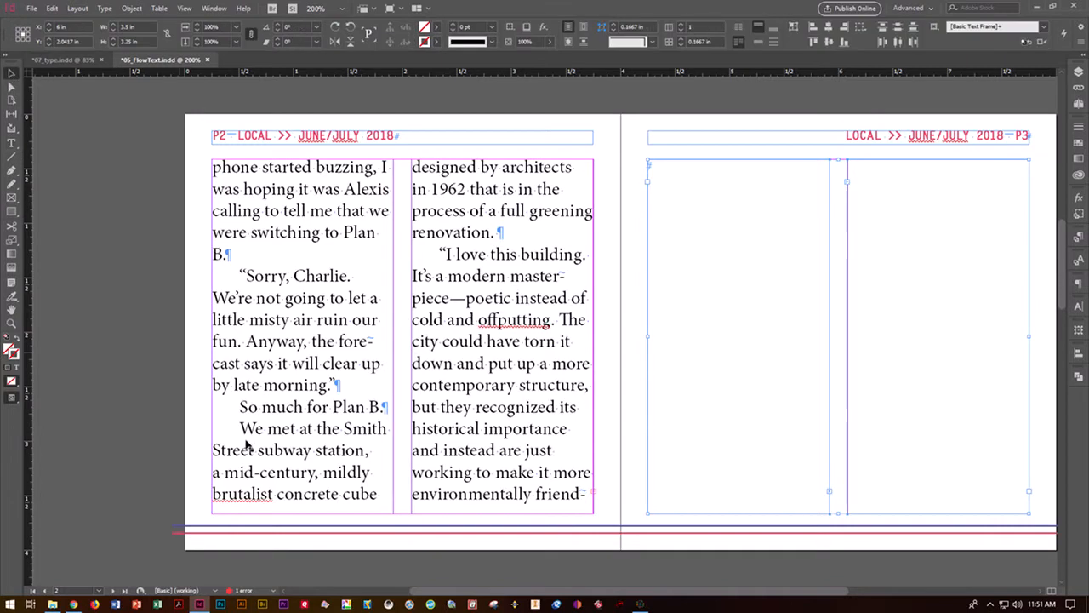
pyautogui.click(595, 495)
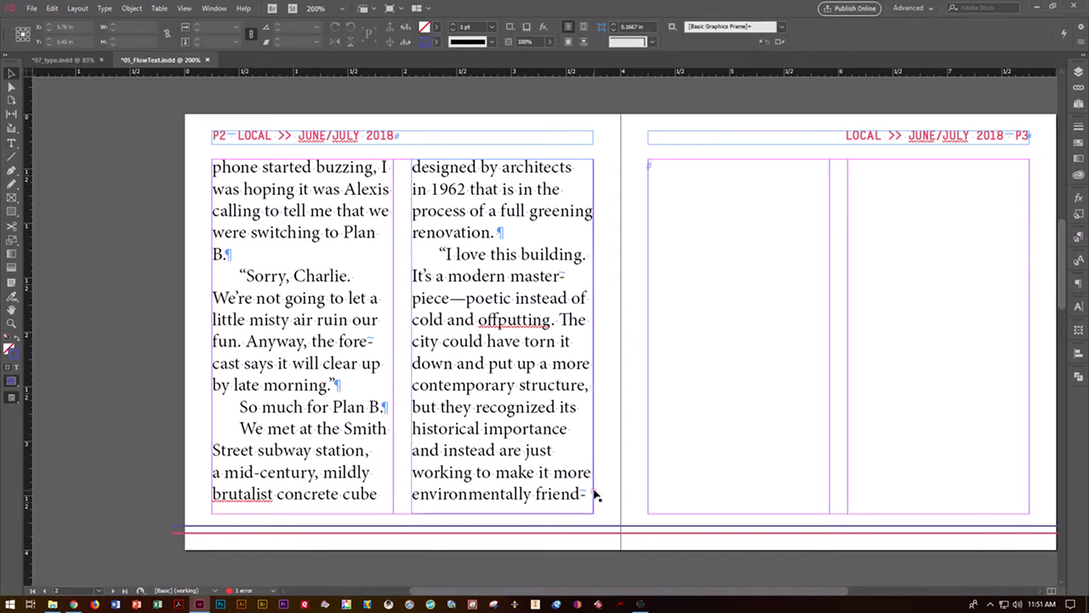
pyautogui.click(595, 494)
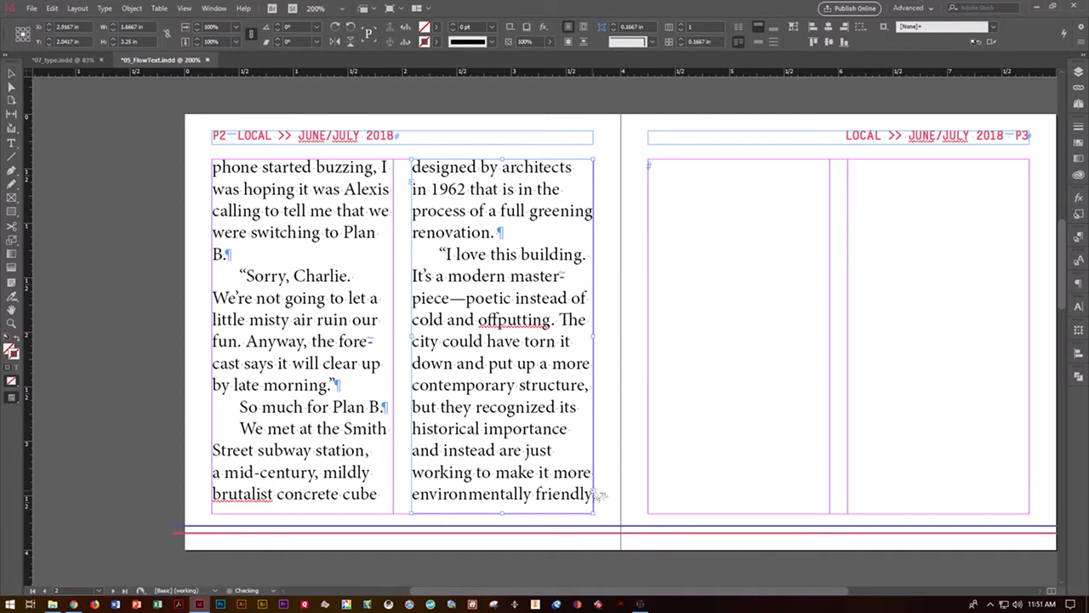
pyautogui.click(658, 186)
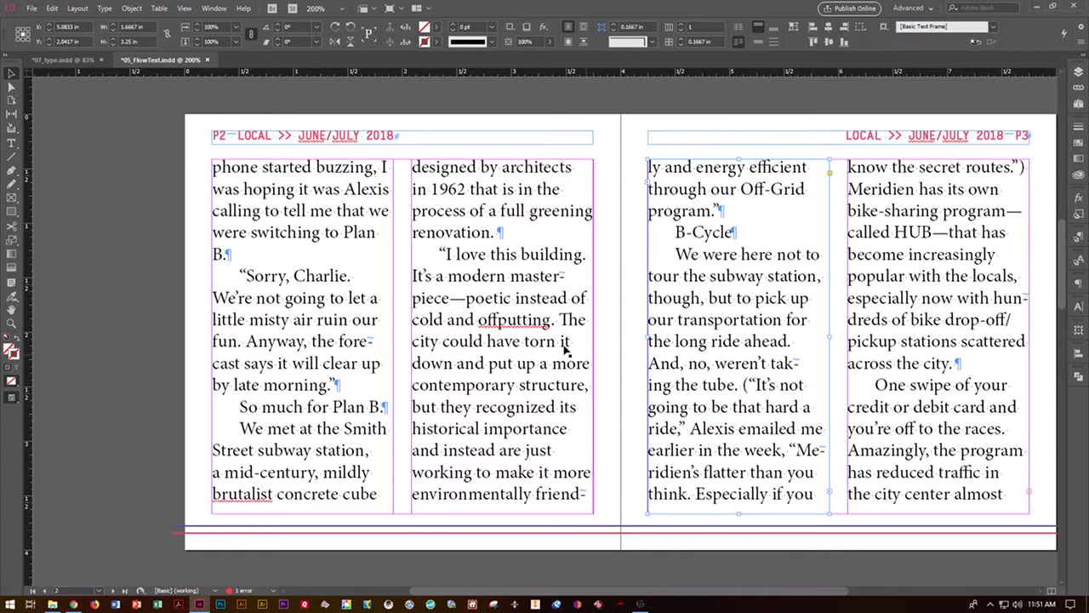
pyautogui.click(125, 264)
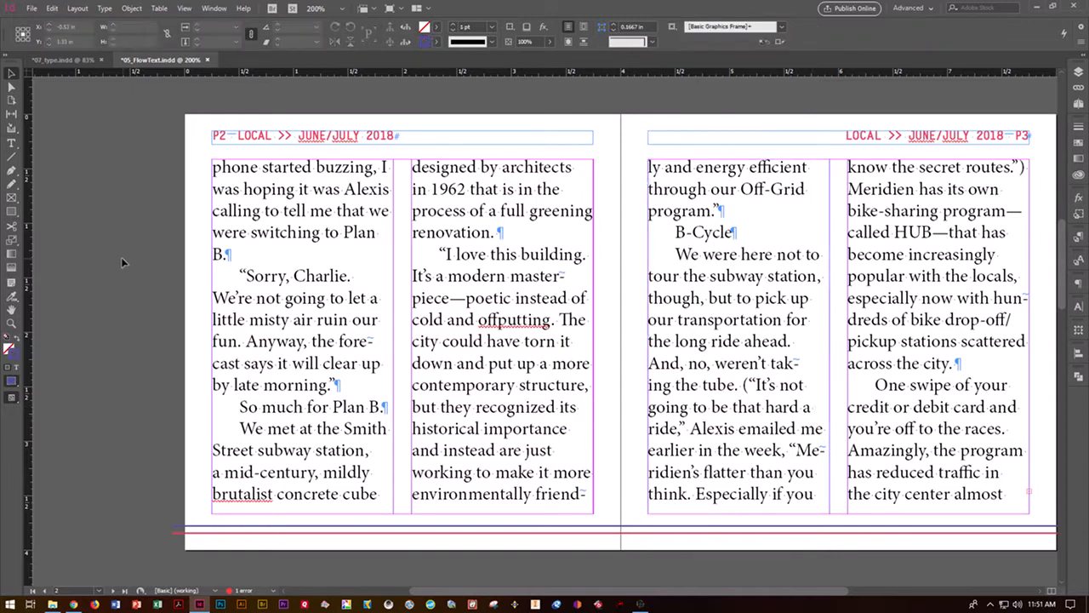
pyautogui.hotkey('ctrl', 's')
# Return to page 3 through the page thumbnails and load the overset text from its second-column frame.
pyautogui.click(113, 591)
pyautogui.click(113, 591)
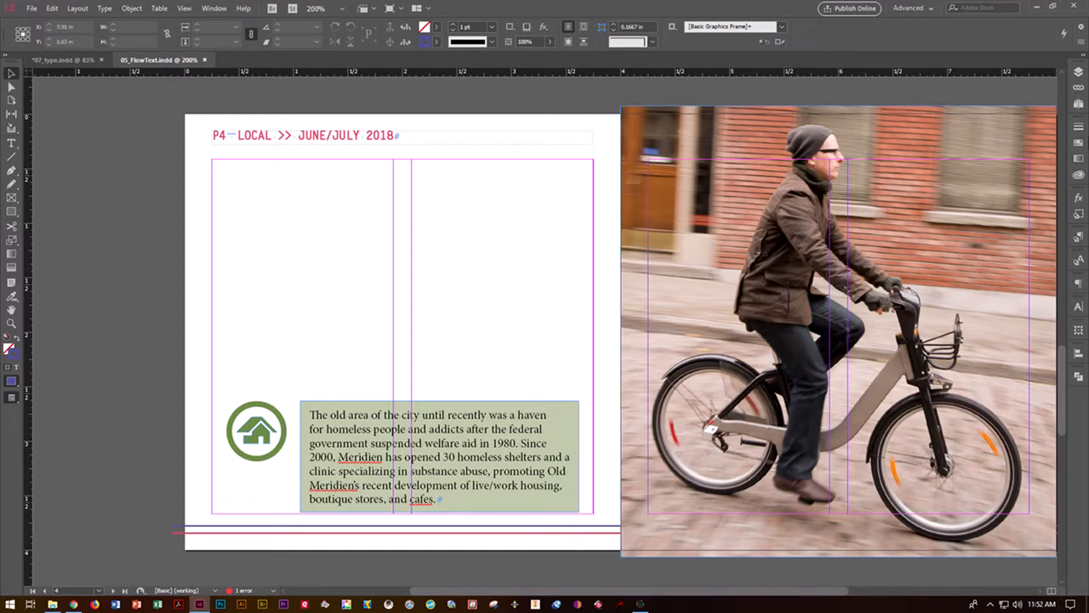
pyautogui.click(1078, 73)
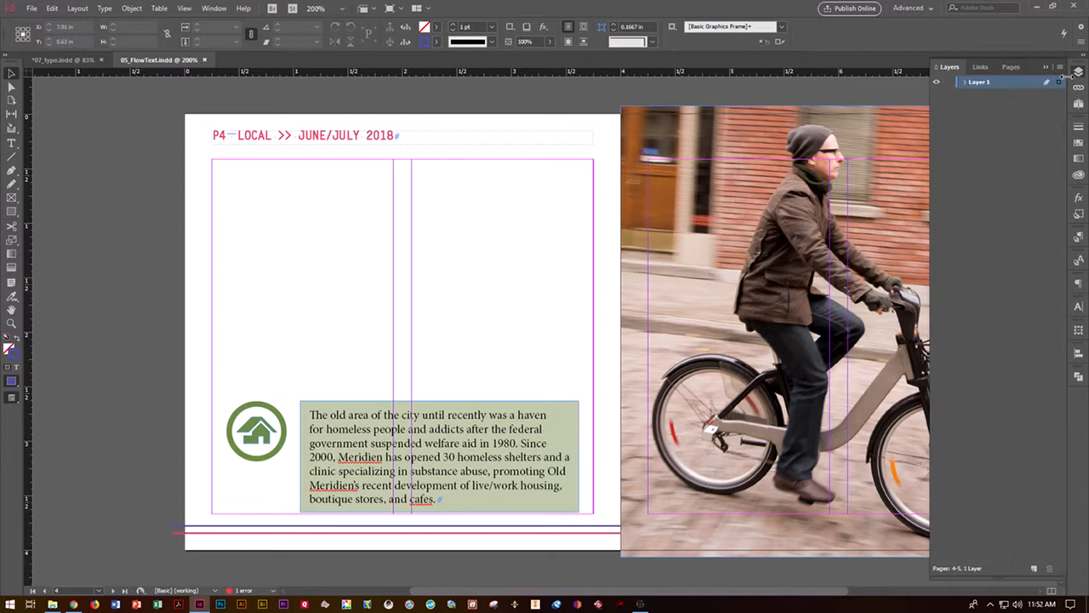
pyautogui.click(1015, 67)
pyautogui.click(1006, 196)
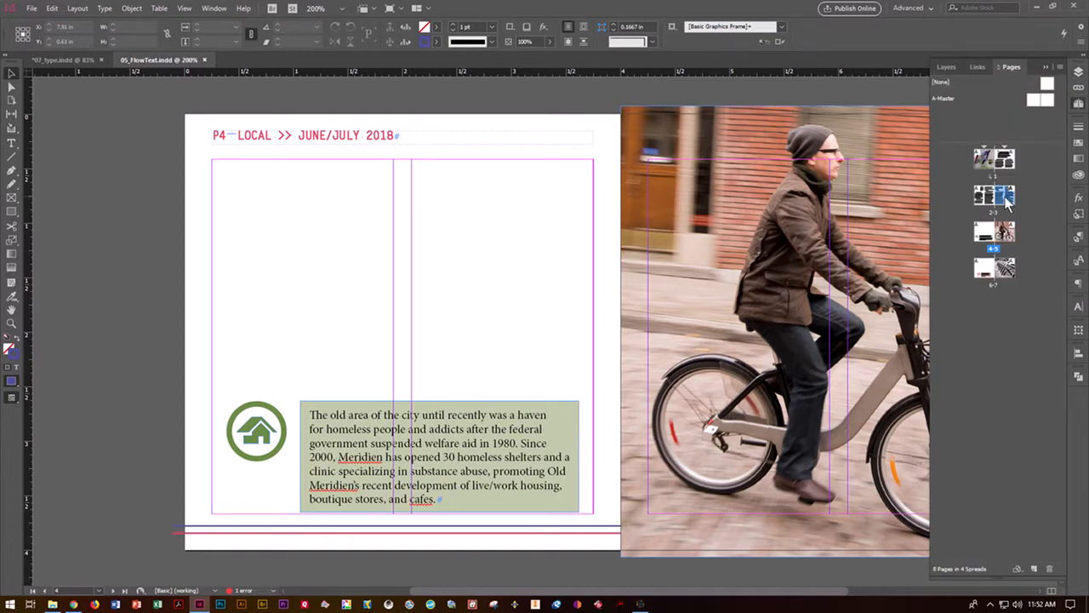
pyautogui.doubleClick(1006, 197)
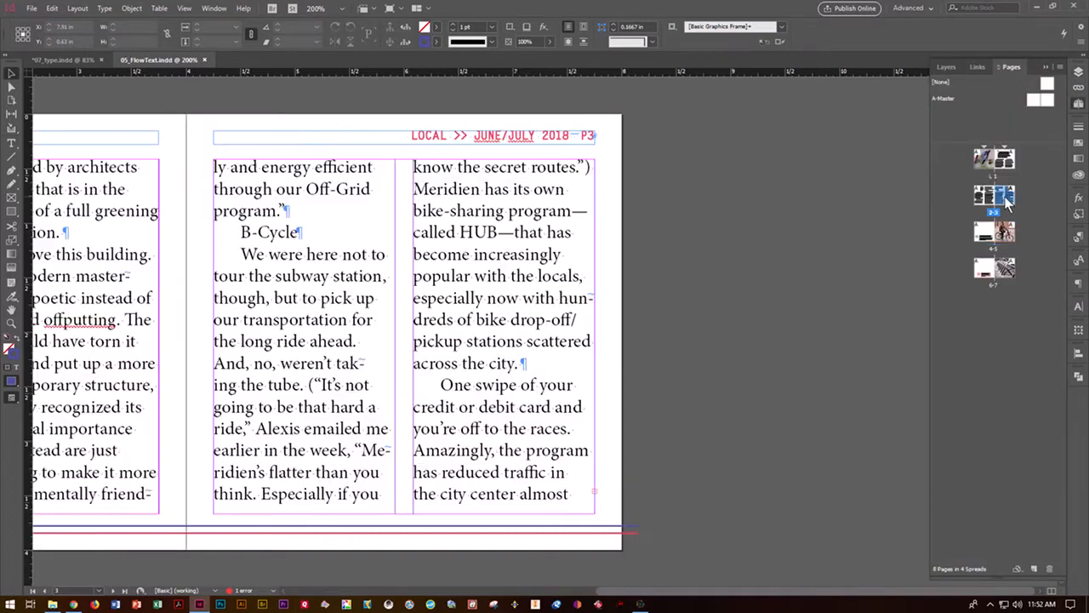
pyautogui.click(597, 494)
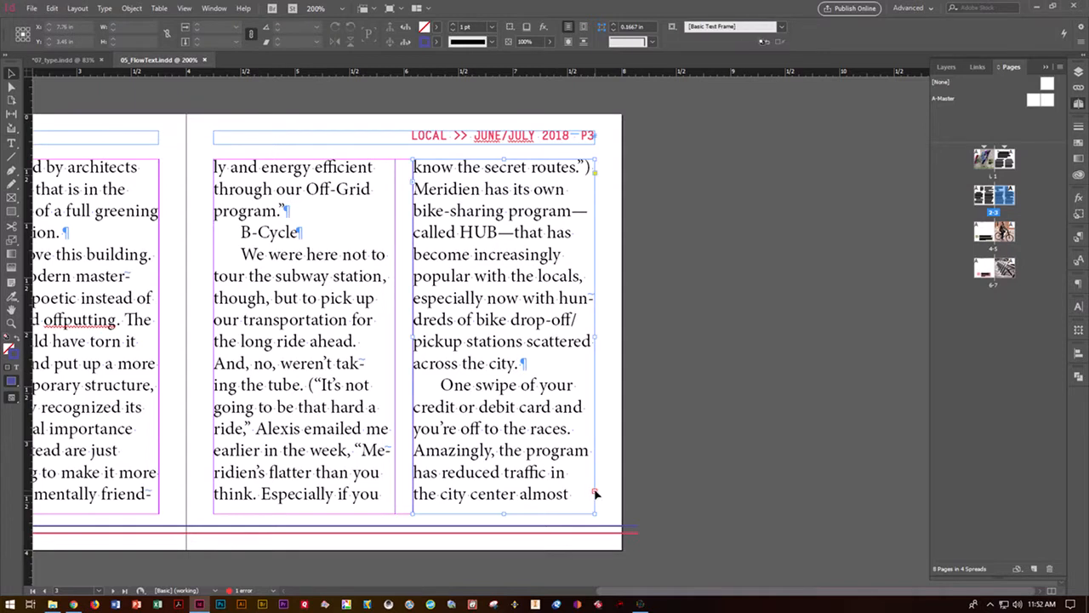
pyautogui.click(595, 494)
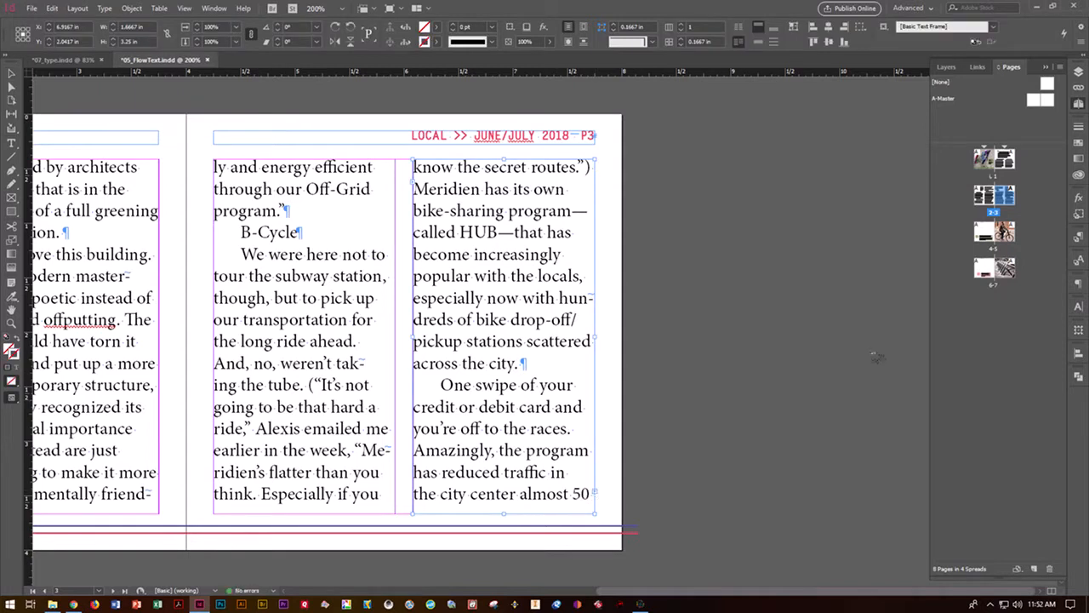
# Autoflow the loaded story from the top margin of page 4's first column through the remaining pages.
pyautogui.click(984, 235)
pyautogui.doubleClick(985, 235)
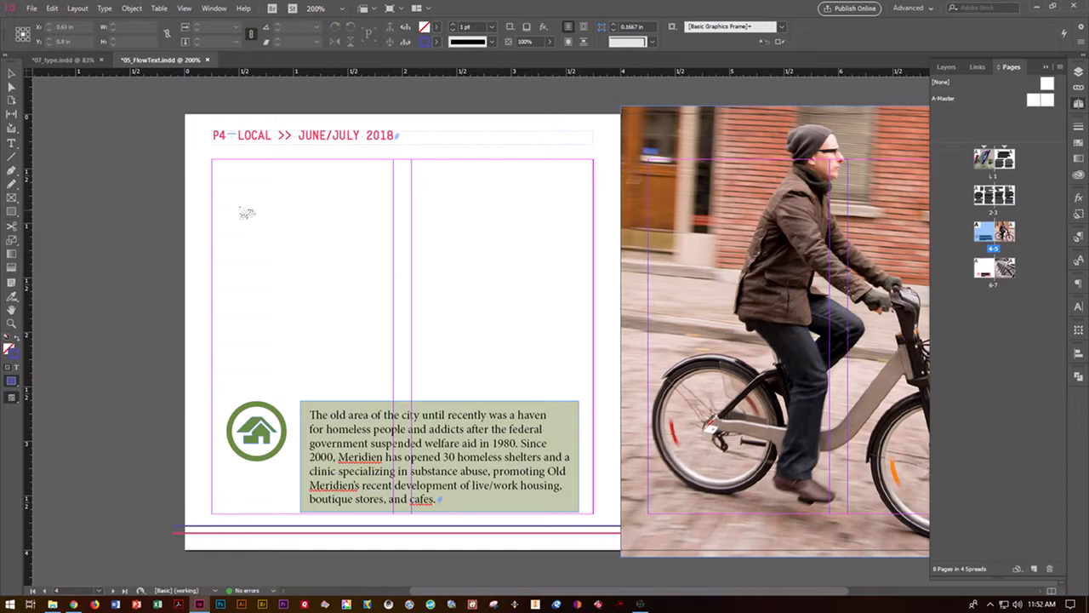
pyautogui.keyDown('shift'); pyautogui.click(213, 163); pyautogui.keyUp('shift')
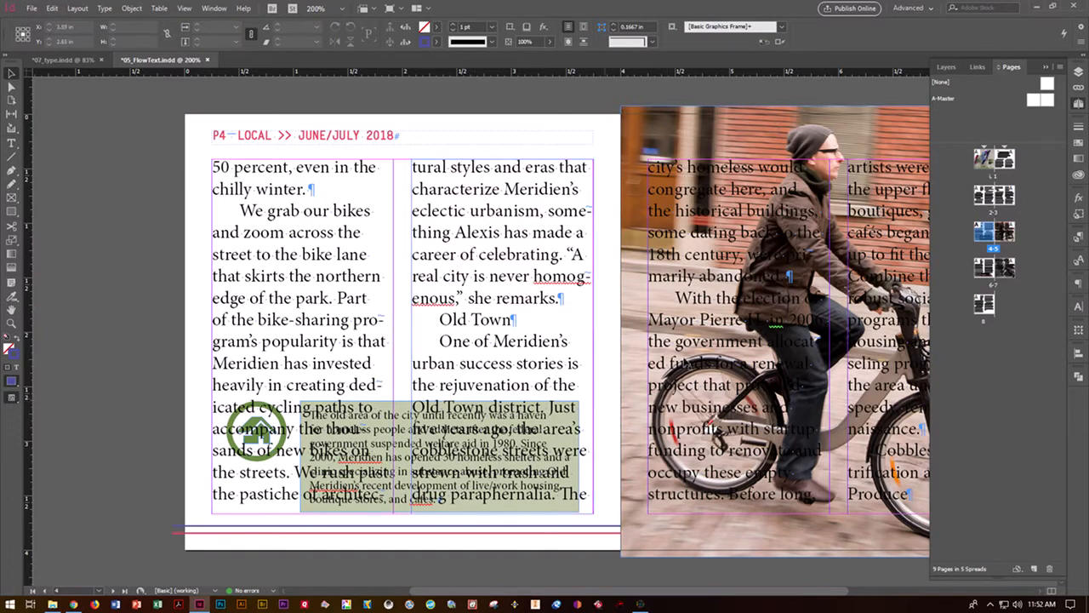
# Select both column text frames covering the cyclist photo on page 5 and clear them.
pyautogui.scroll(-10, 629, 387)
pyautogui.scroll(-15, 629, 388)
pyautogui.scroll(-2, 677, 380)
pyautogui.scroll(9, 606, 443)
pyautogui.scroll(10, 603, 437)
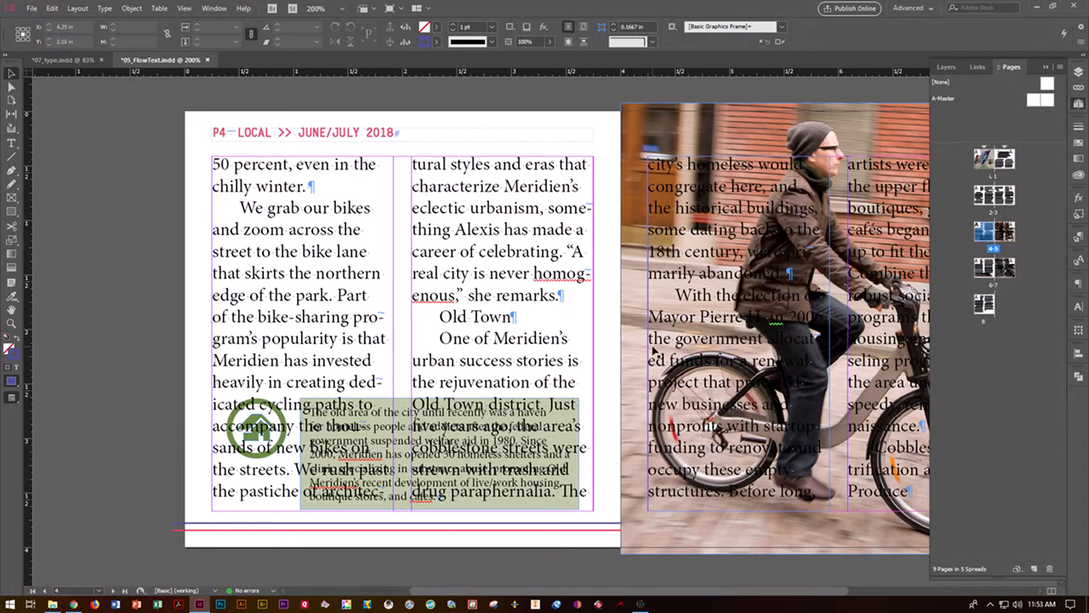
pyautogui.moveTo(478, 591); pyautogui.dragTo(544, 586)
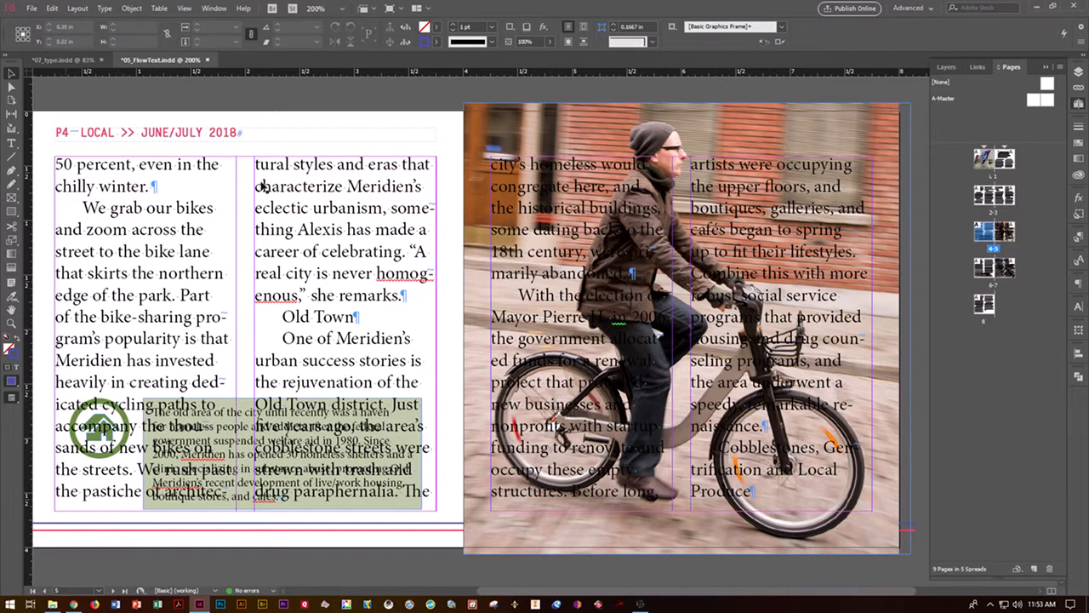
pyautogui.click(575, 240)
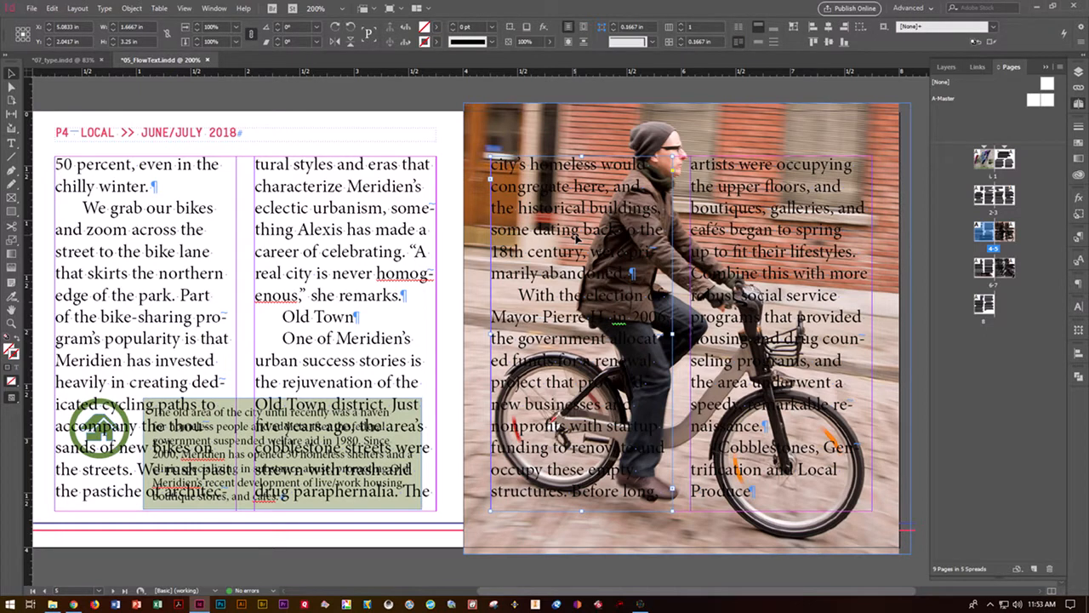
pyautogui.click(717, 244)
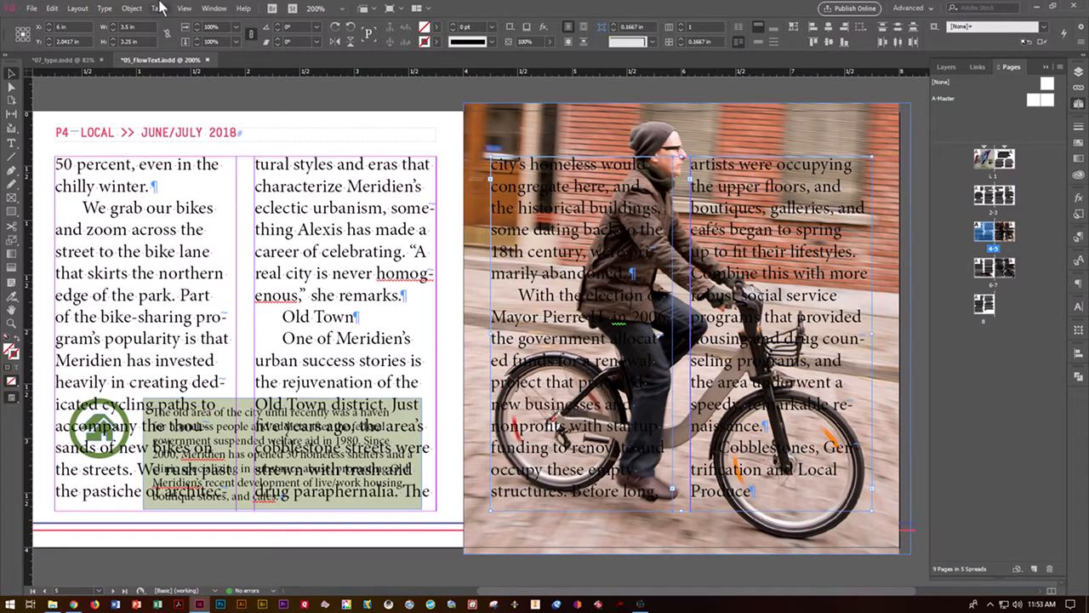
pyautogui.click(52, 9)
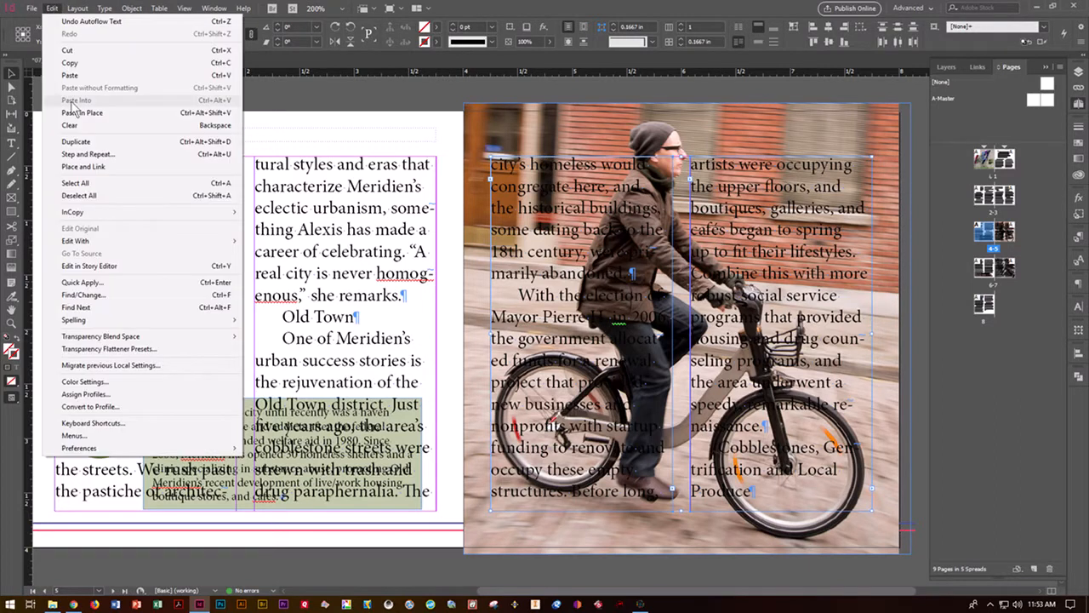
pyautogui.click(83, 126)
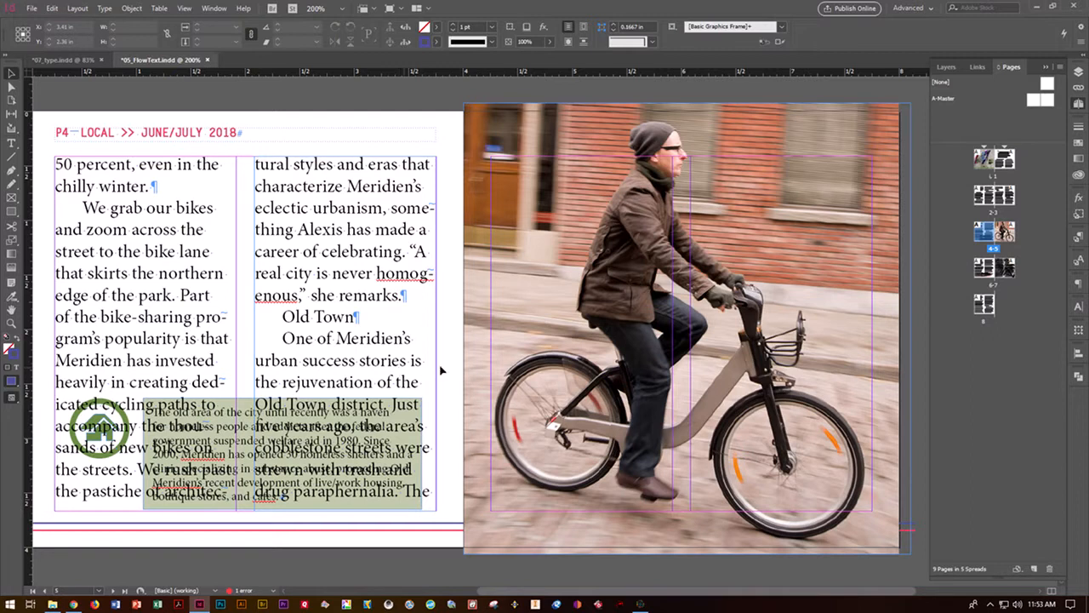
# Select both column text frames covering the parked-bicycles photo on page 7 and clear them.
pyautogui.scroll(-10, 545, 480)
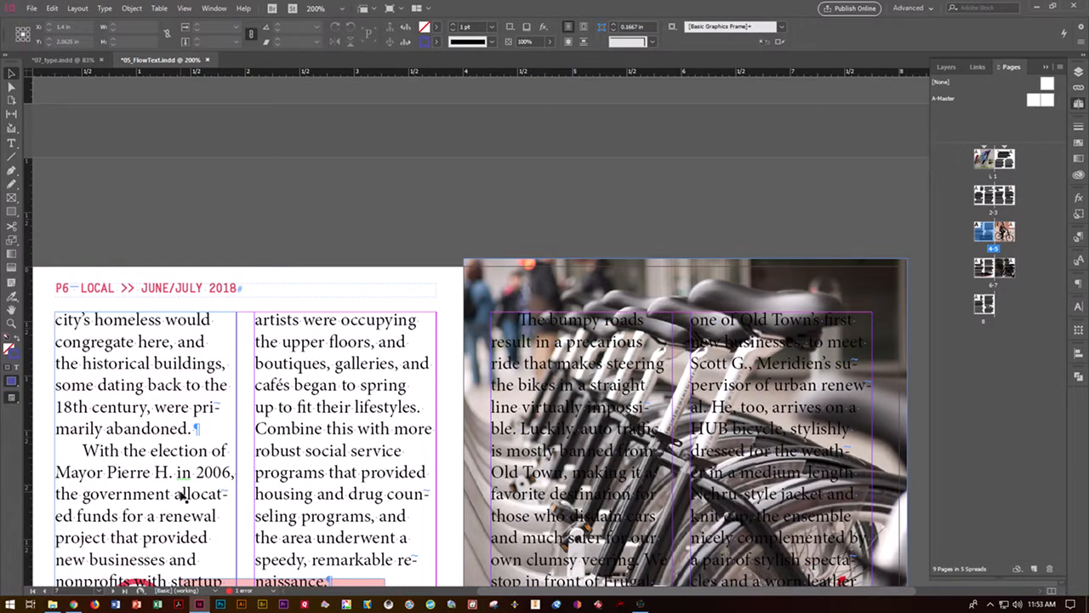
pyautogui.scroll(-5, 181, 500)
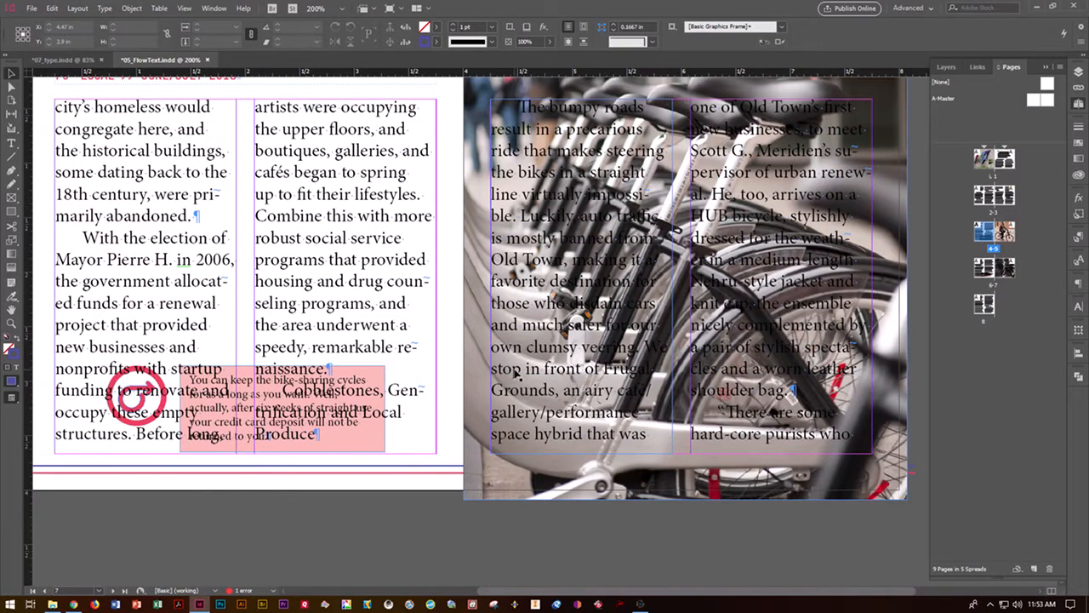
pyautogui.scroll(1, 515, 372)
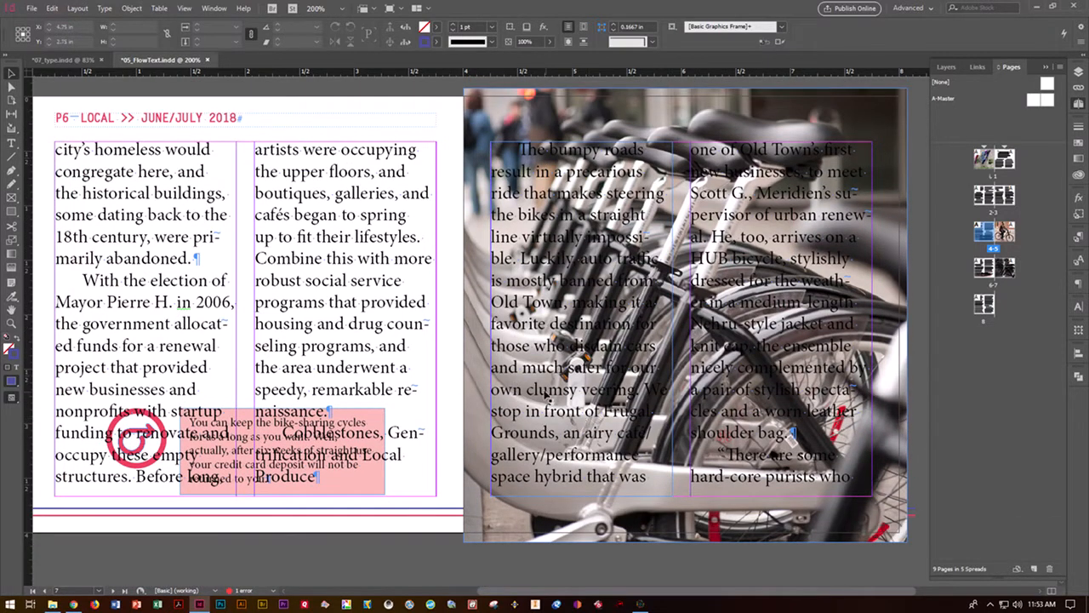
pyautogui.click(545, 395)
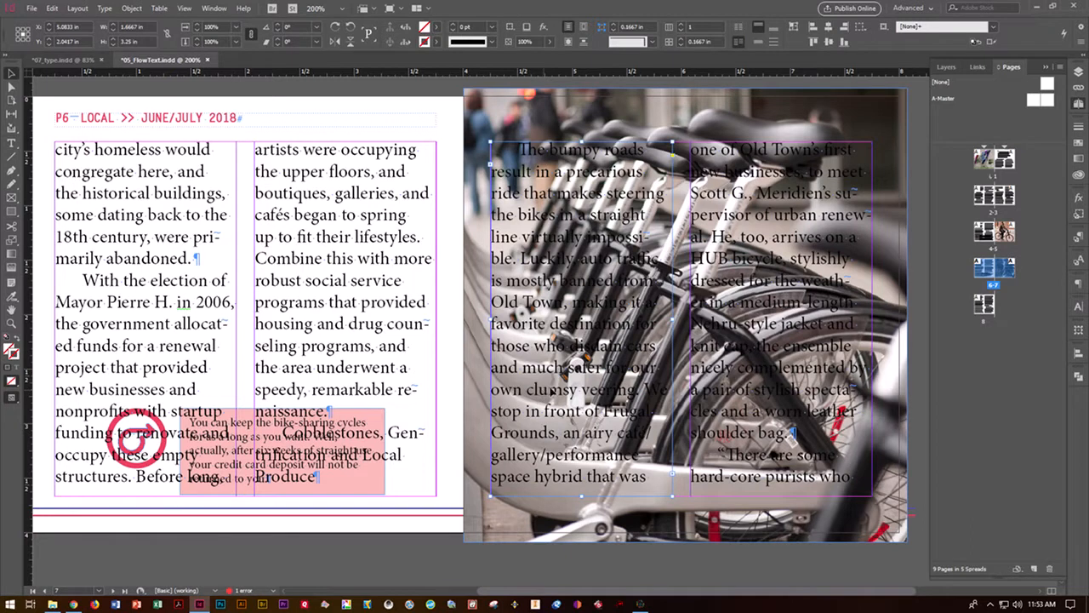
pyautogui.keyDown('shift'); pyautogui.click(766, 357); pyautogui.keyUp('shift')
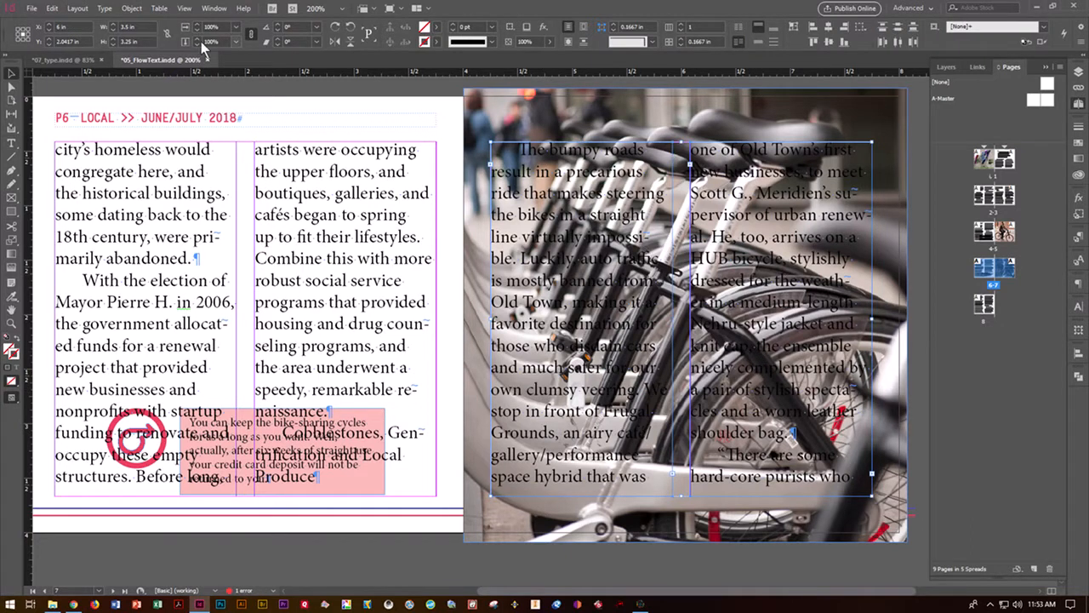
pyautogui.click(52, 8)
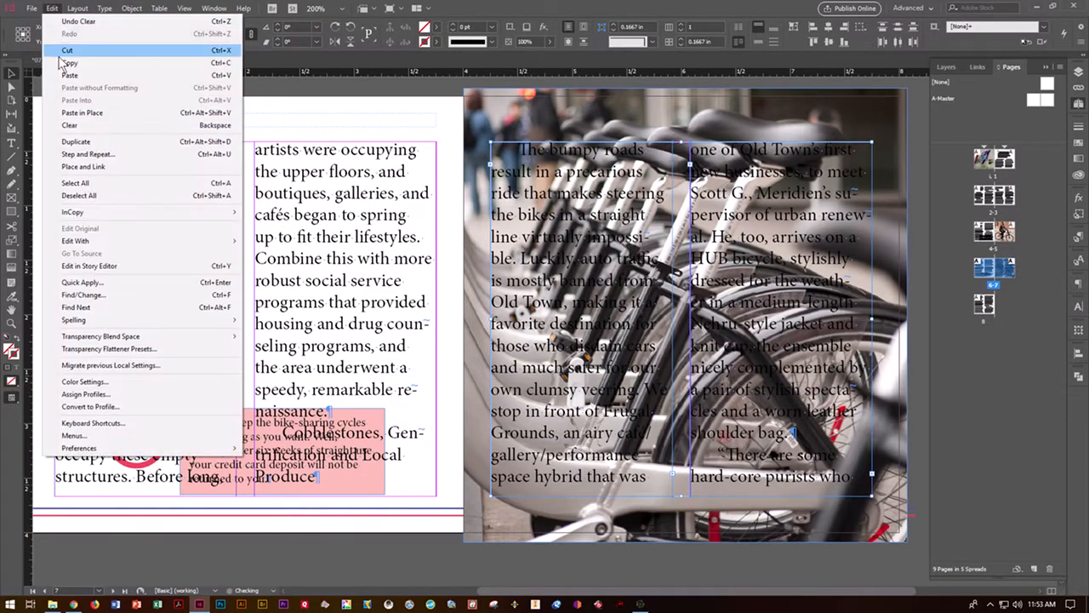
pyautogui.click(69, 125)
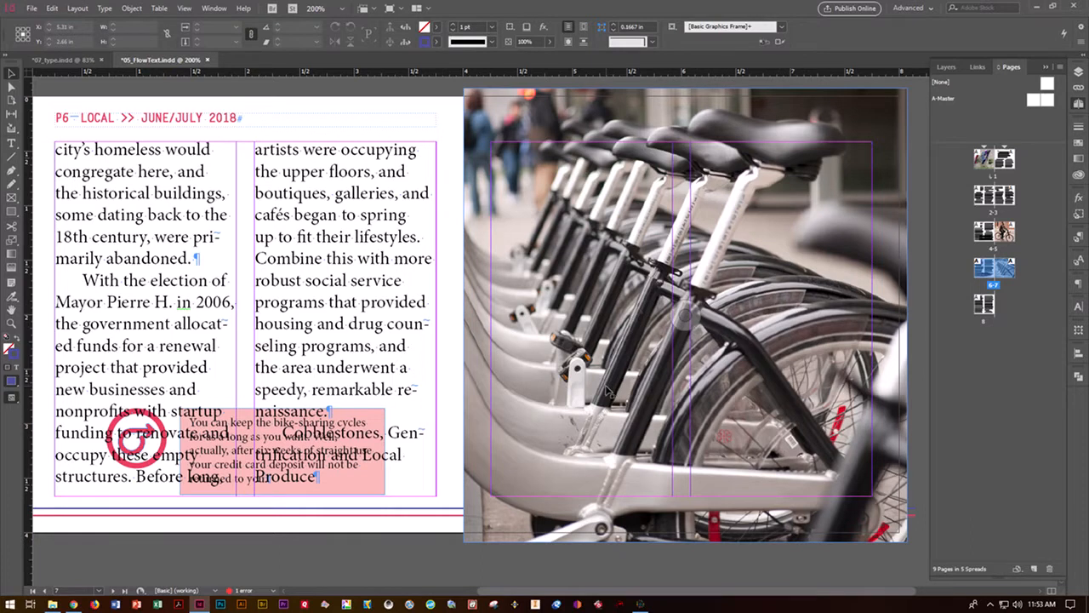
# Select the entire feature story from page 1 and apply the Body Paragraphs paragraph style to it.
pyautogui.scroll(-15, 605, 393)
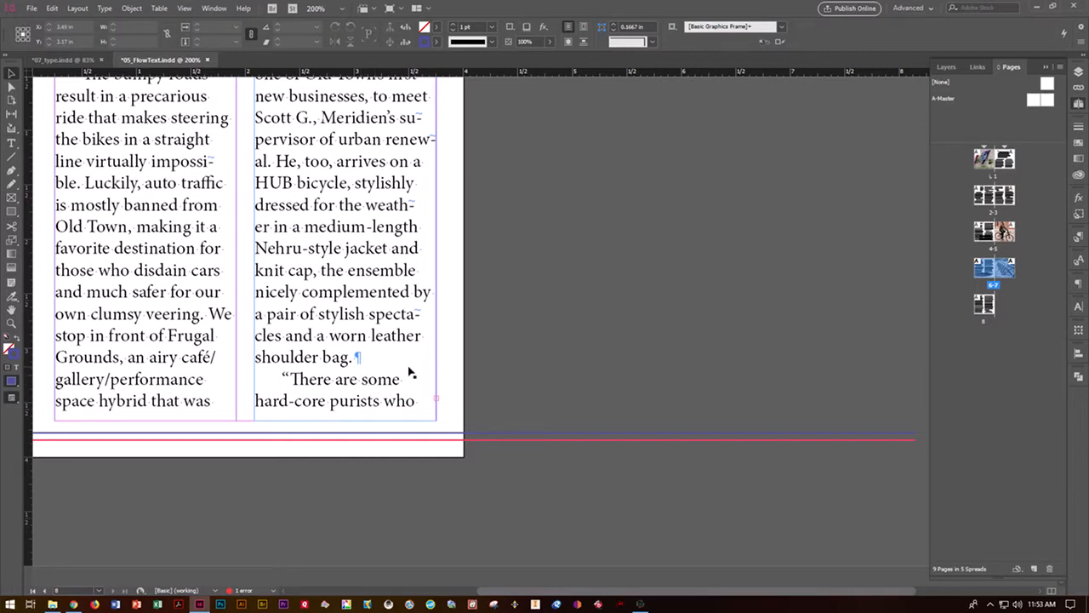
pyautogui.scroll(15, 408, 371)
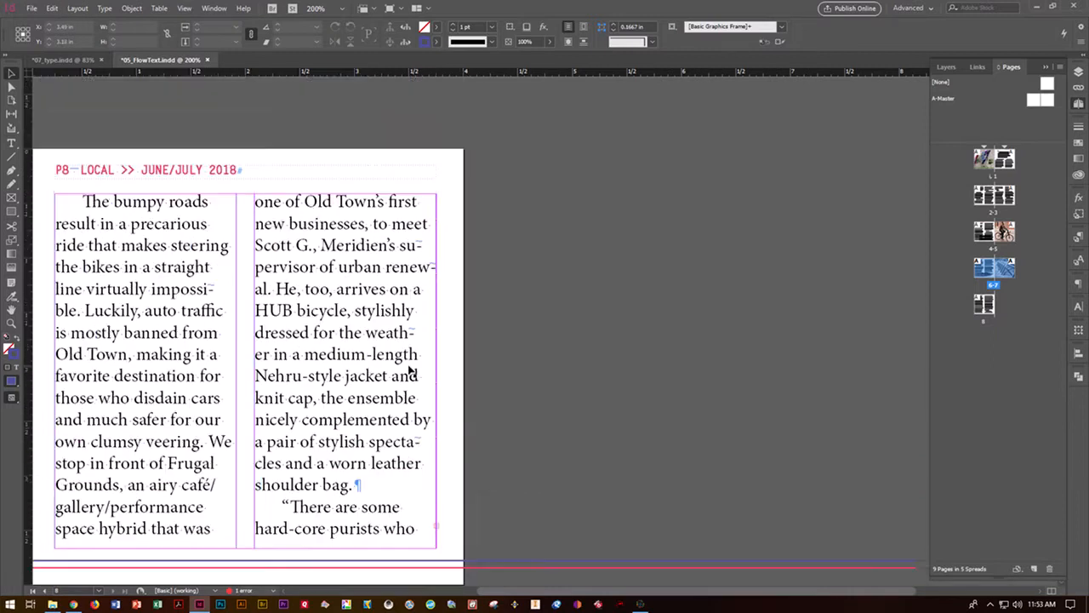
pyautogui.scroll(15, 408, 358)
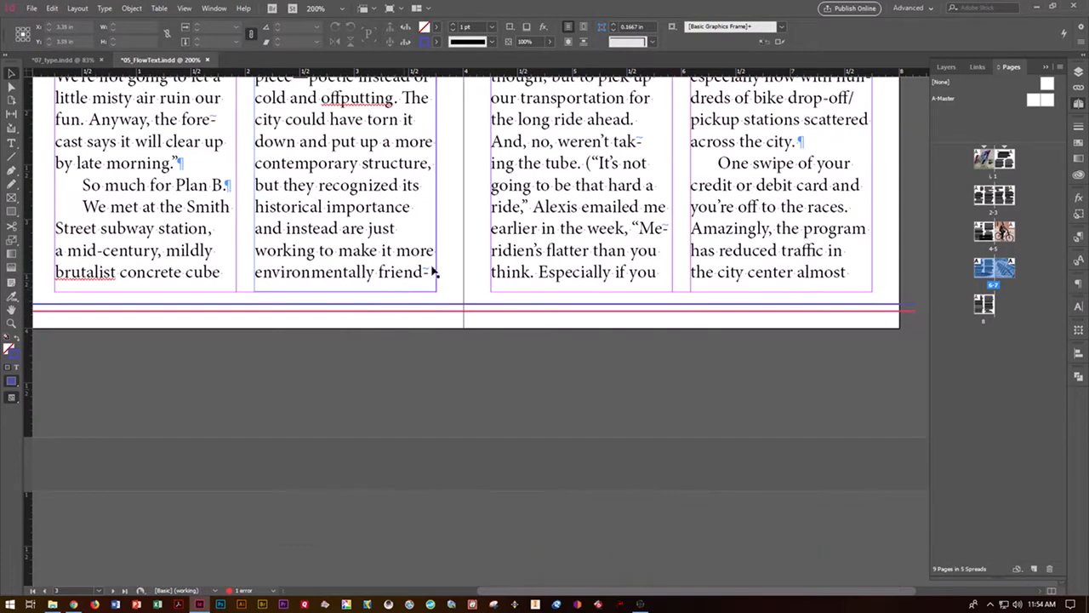
pyautogui.scroll(3, 404, 289)
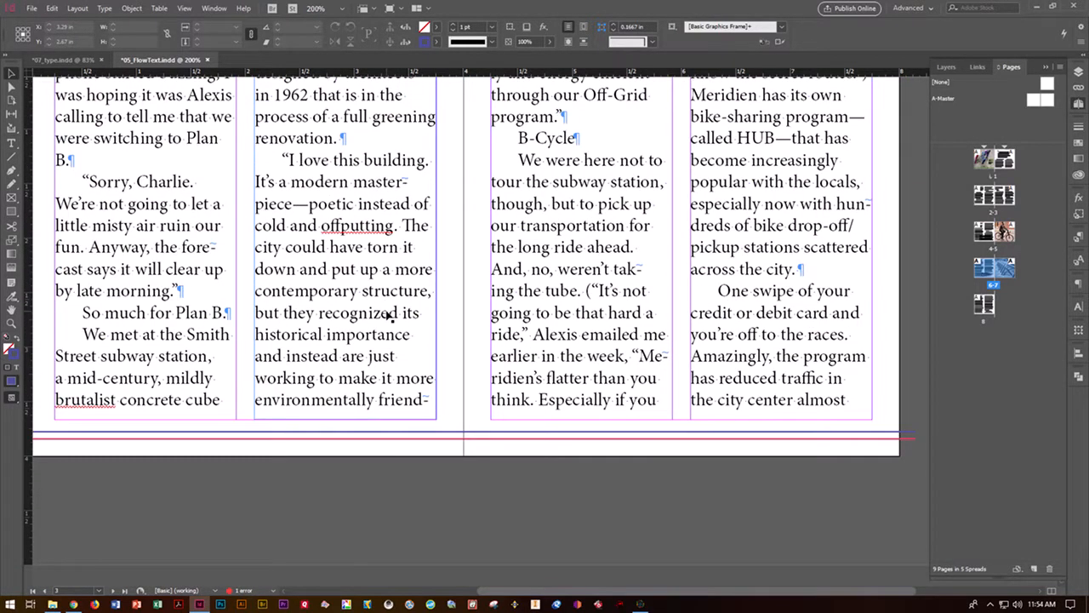
pyautogui.scroll(15, 390, 316)
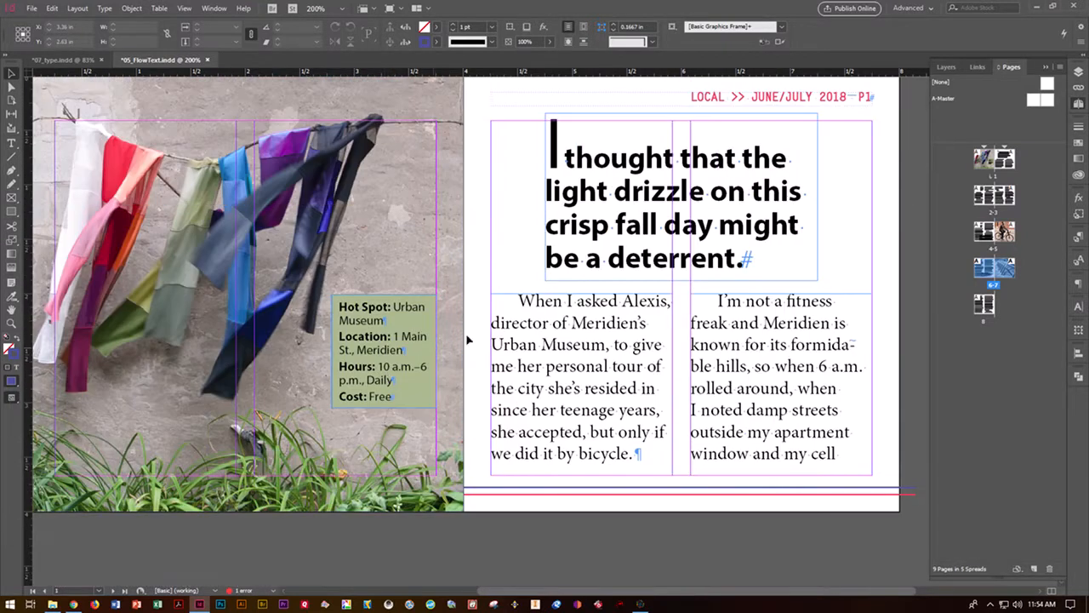
pyautogui.click(523, 312)
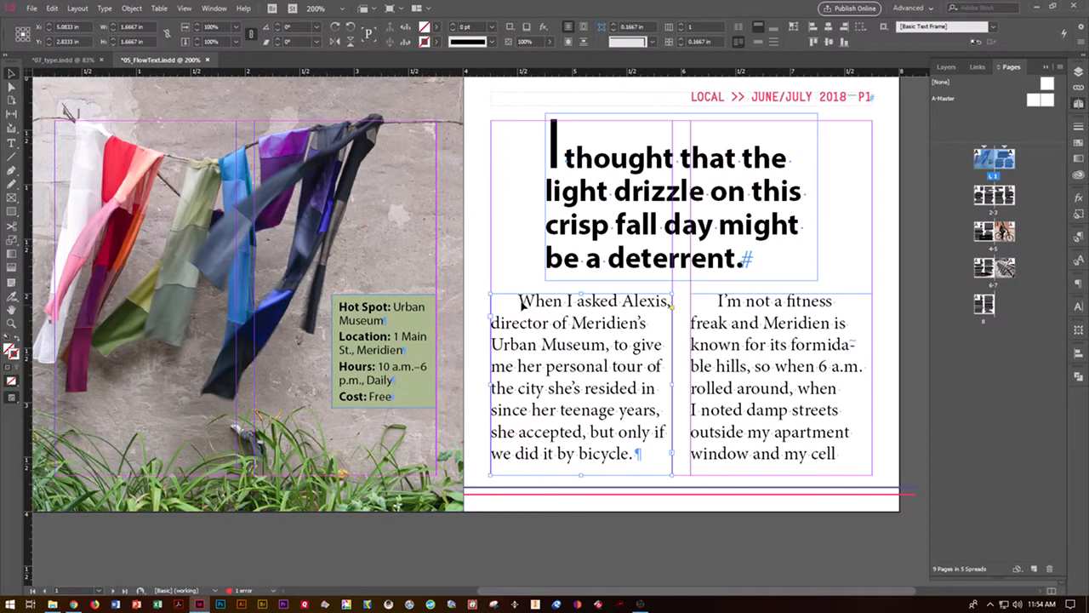
pyautogui.click(7, 145)
pyautogui.click(519, 306)
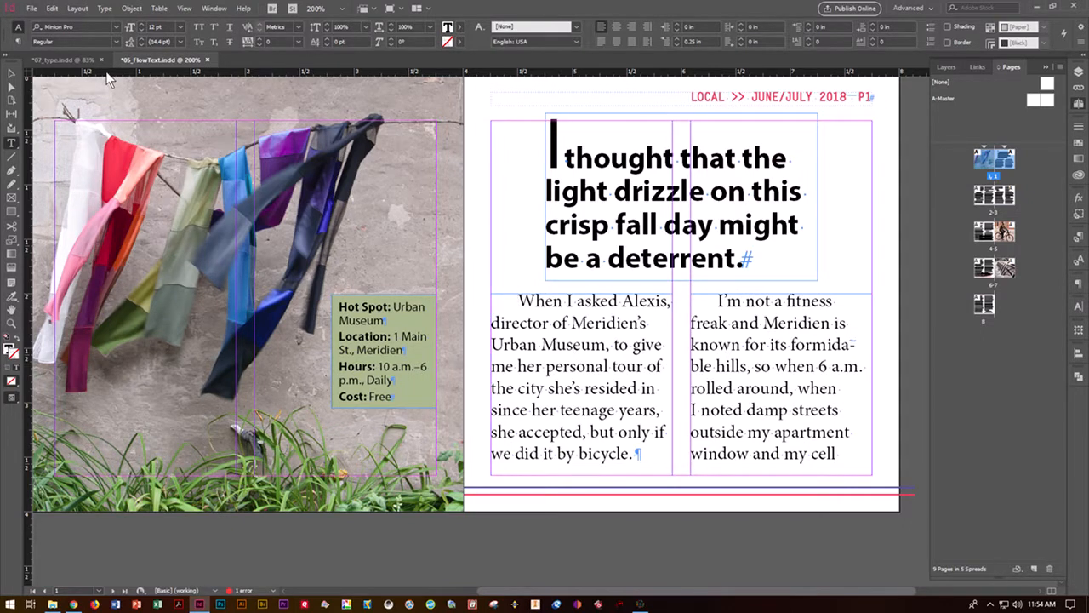
pyautogui.hotkey('ctrl', 'a')
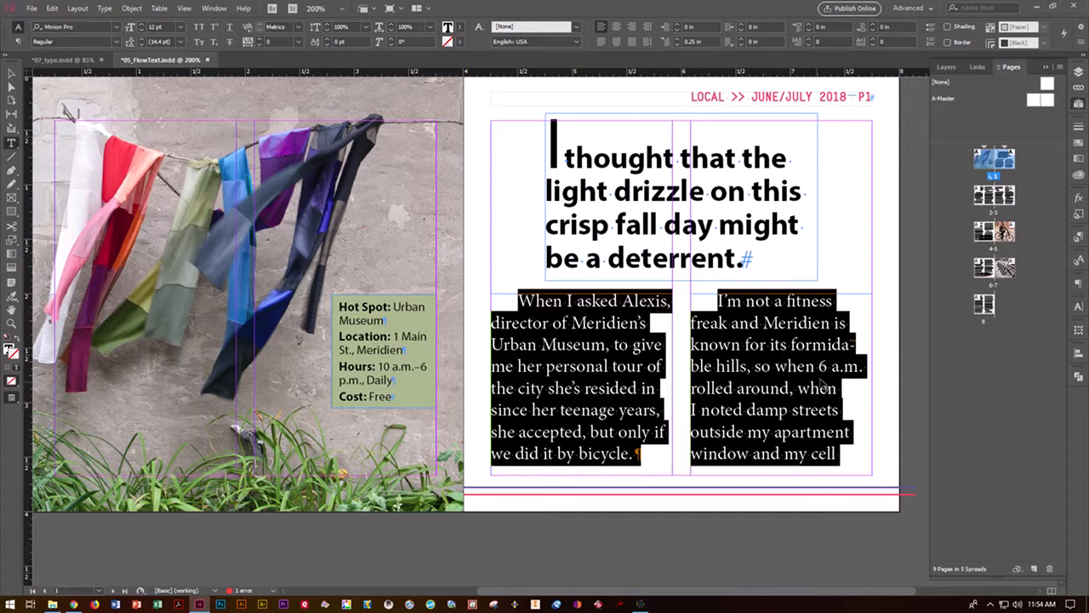
pyautogui.click(216, 9)
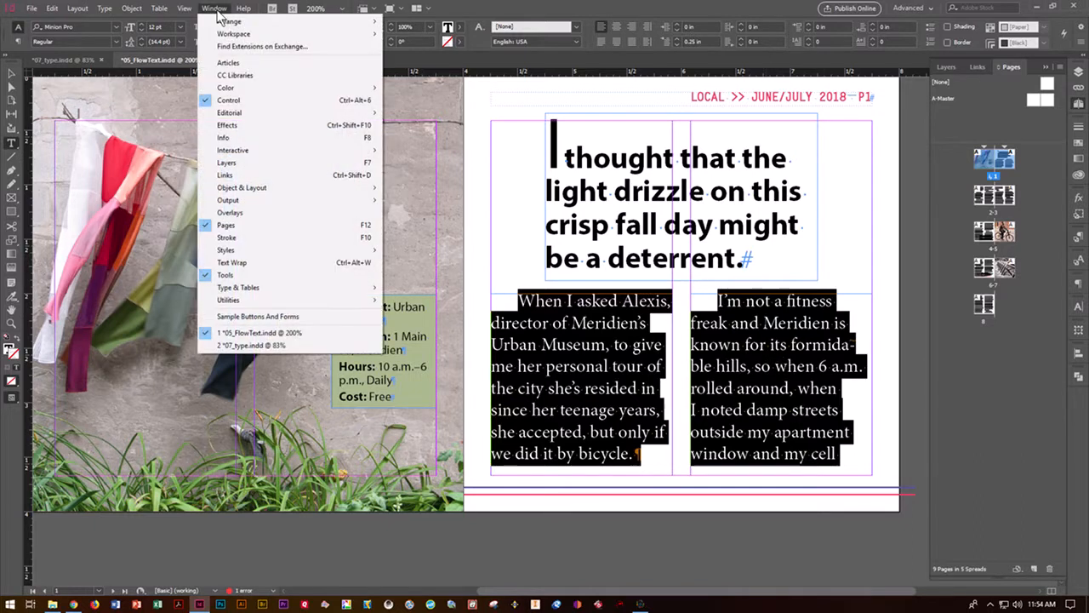
pyautogui.moveTo(256, 250)
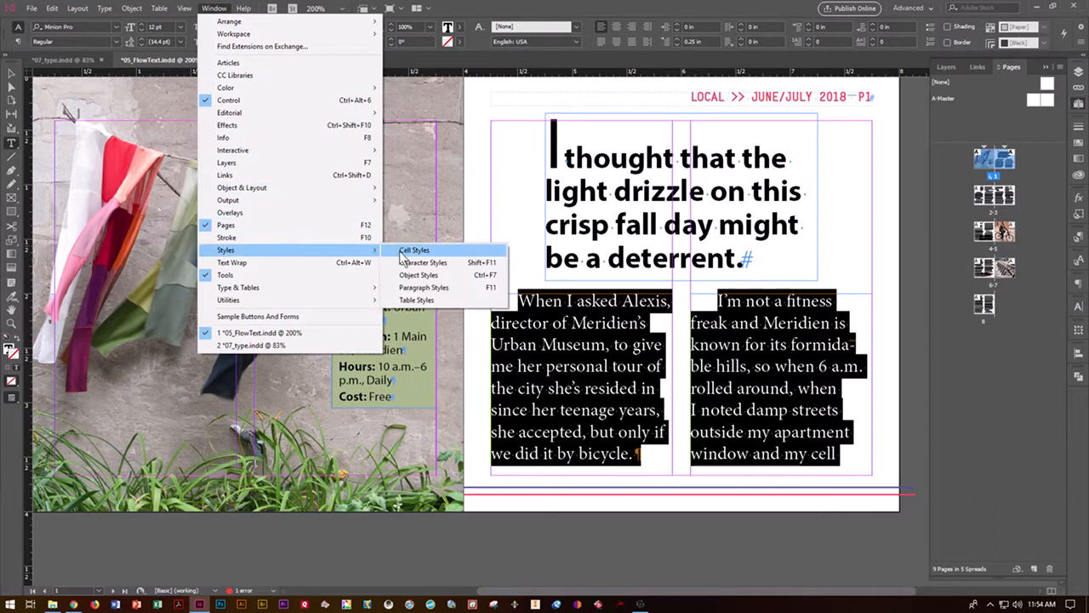
pyautogui.click(430, 287)
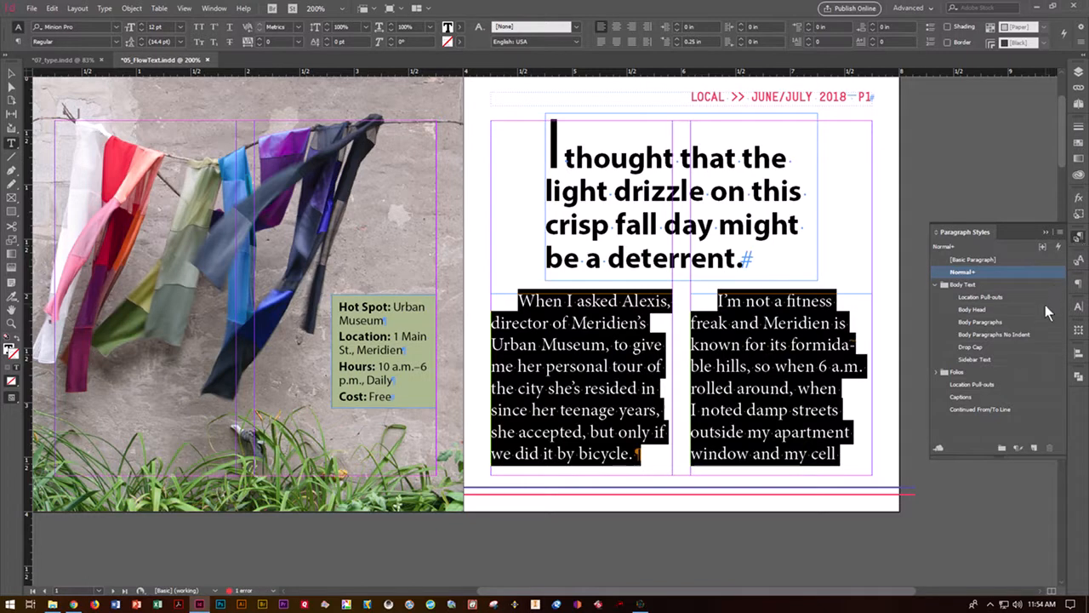
pyautogui.click(992, 322)
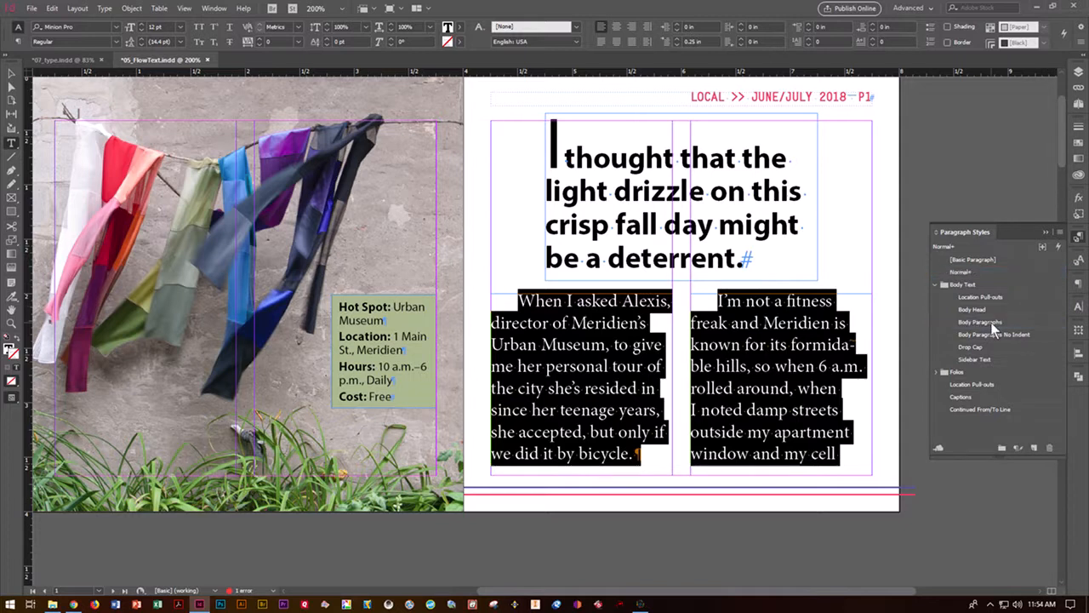
pyautogui.click(990, 321)
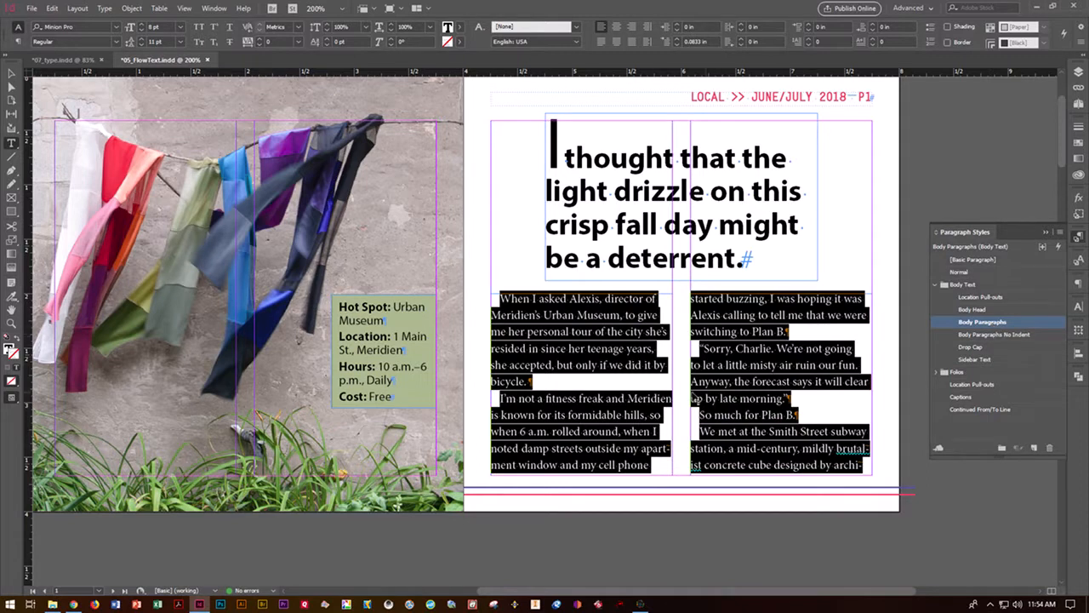
# Review how the styled feature story flows across pages 6, 8 and 4.
pyautogui.click(1081, 74)
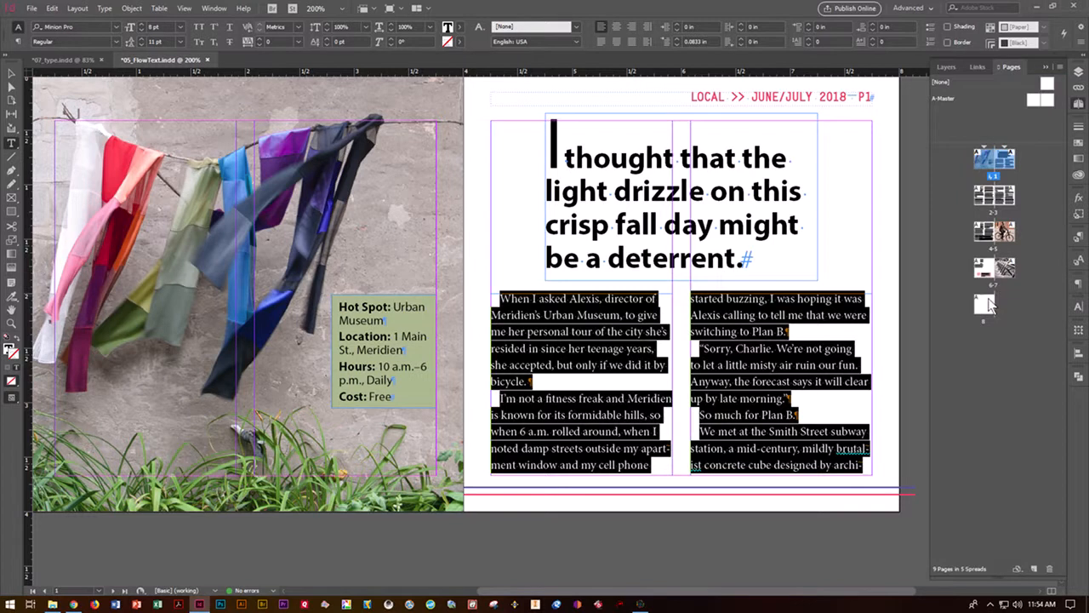
pyautogui.click(984, 269)
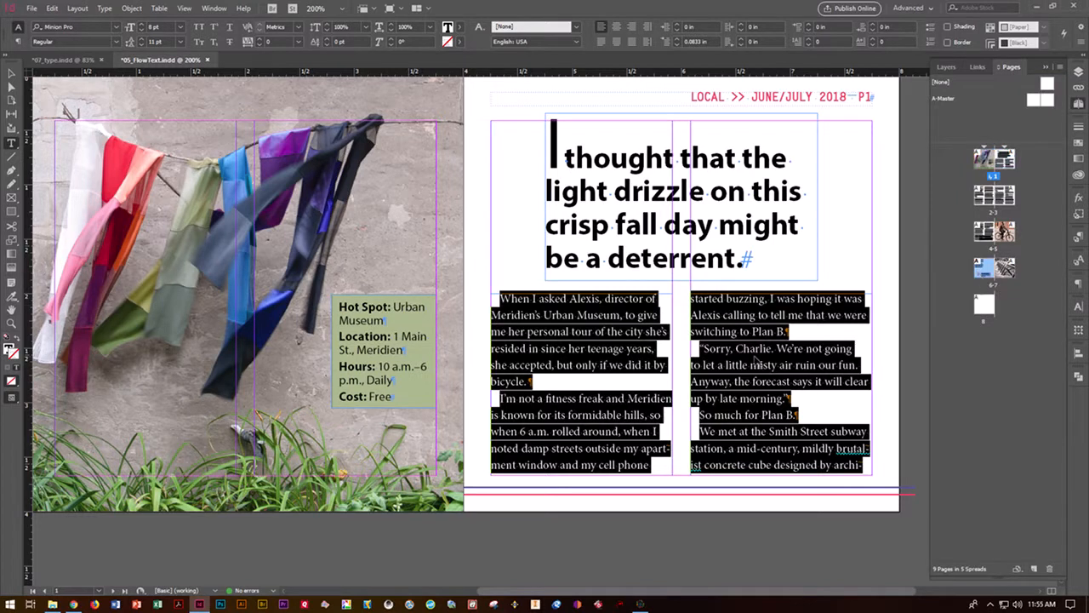
pyautogui.doubleClick(982, 272)
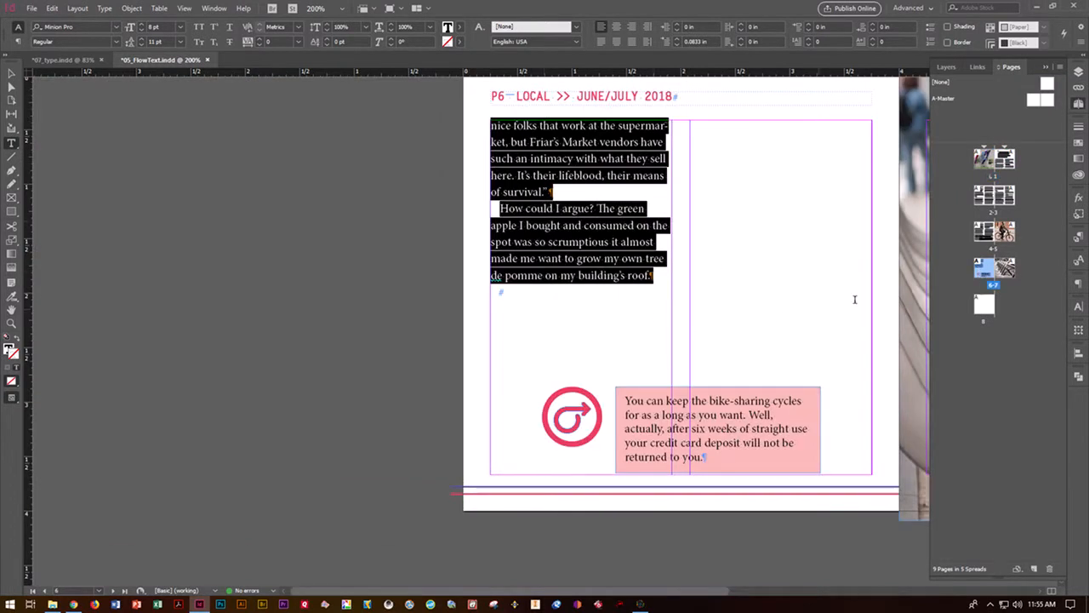
pyautogui.doubleClick(984, 305)
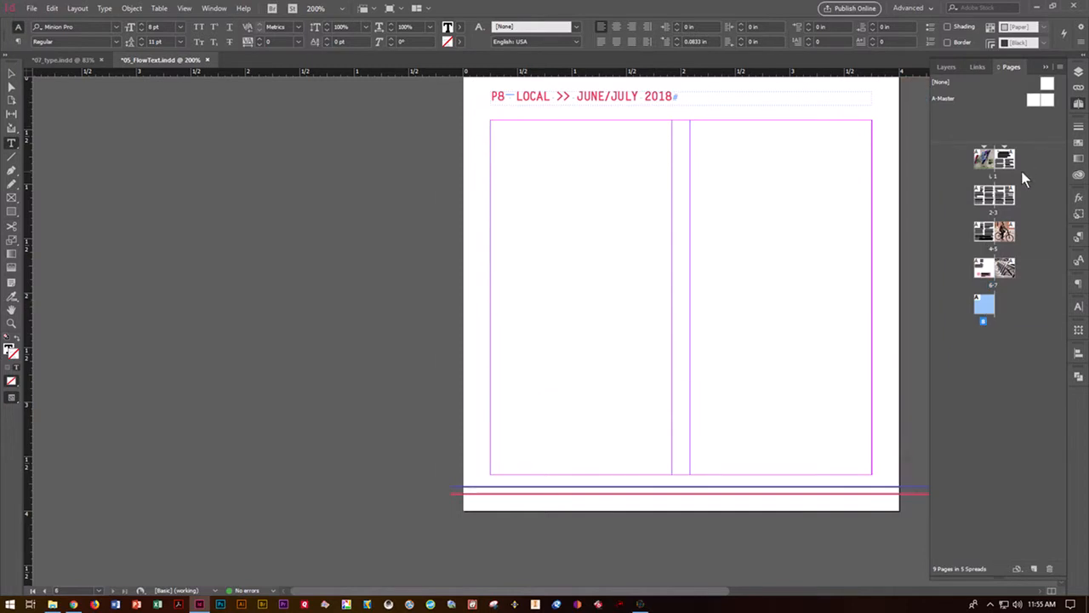
pyautogui.doubleClick(985, 240)
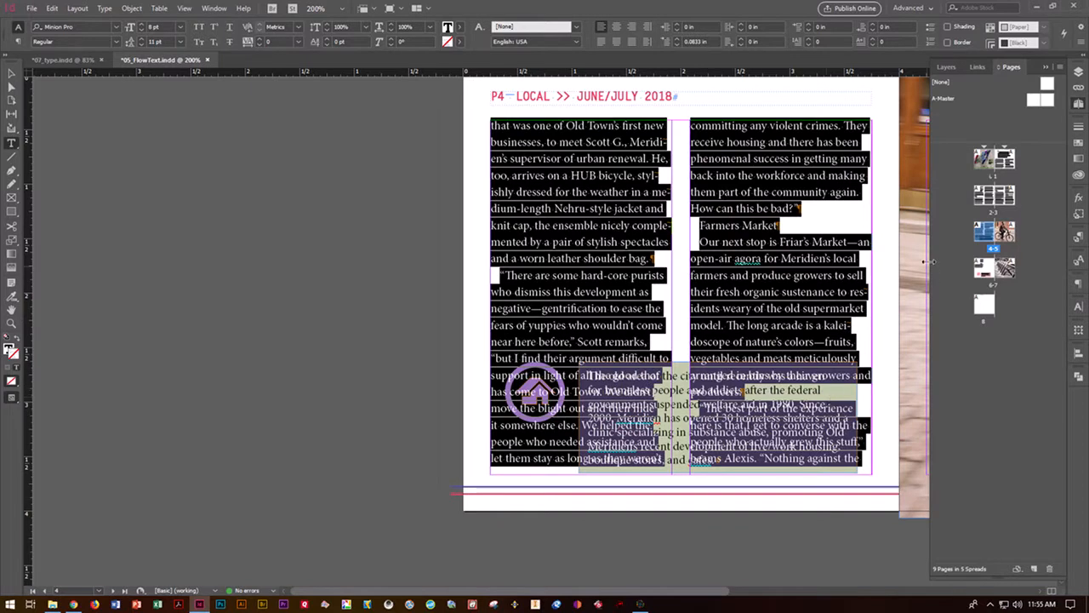
# Apply the Drop Cap paragraph style to the story's opening paragraph on page 1 and save the document.
pyautogui.doubleClick(1006, 163)
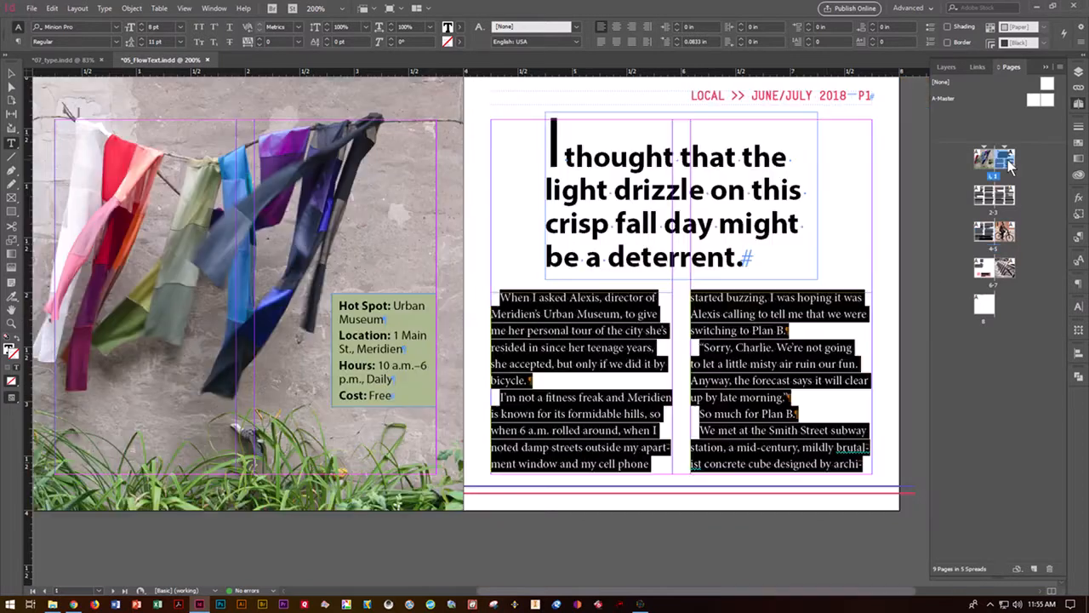
pyautogui.click(549, 333)
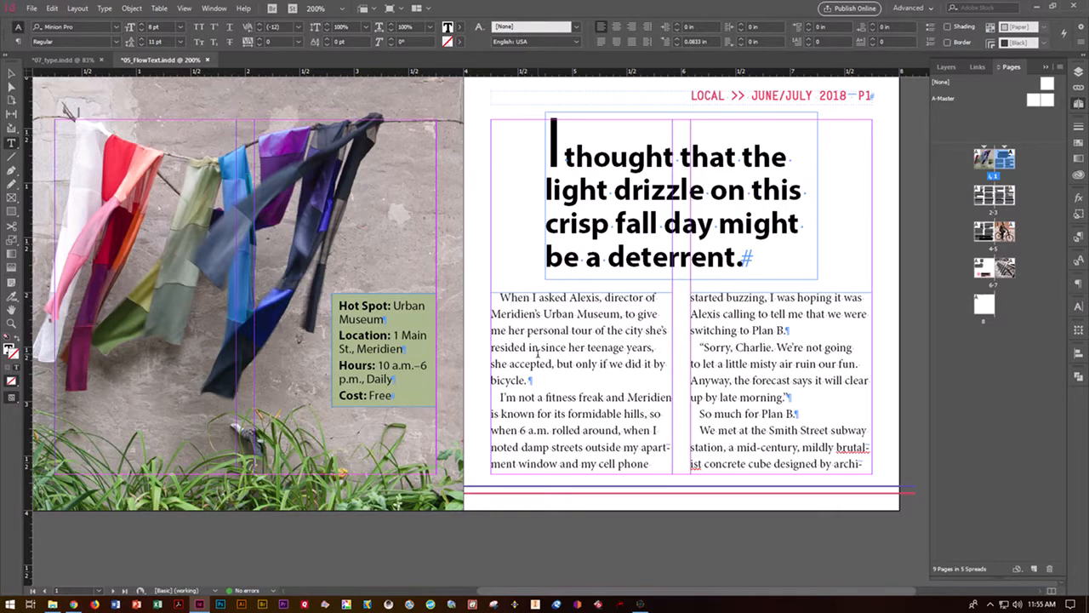
pyautogui.click(1077, 242)
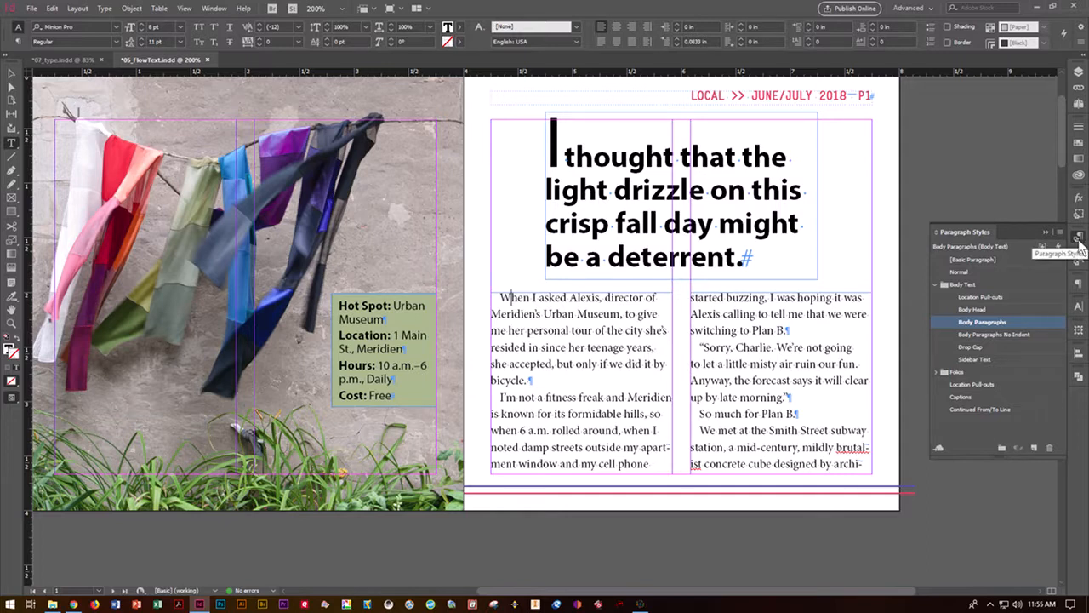
pyautogui.click(970, 347)
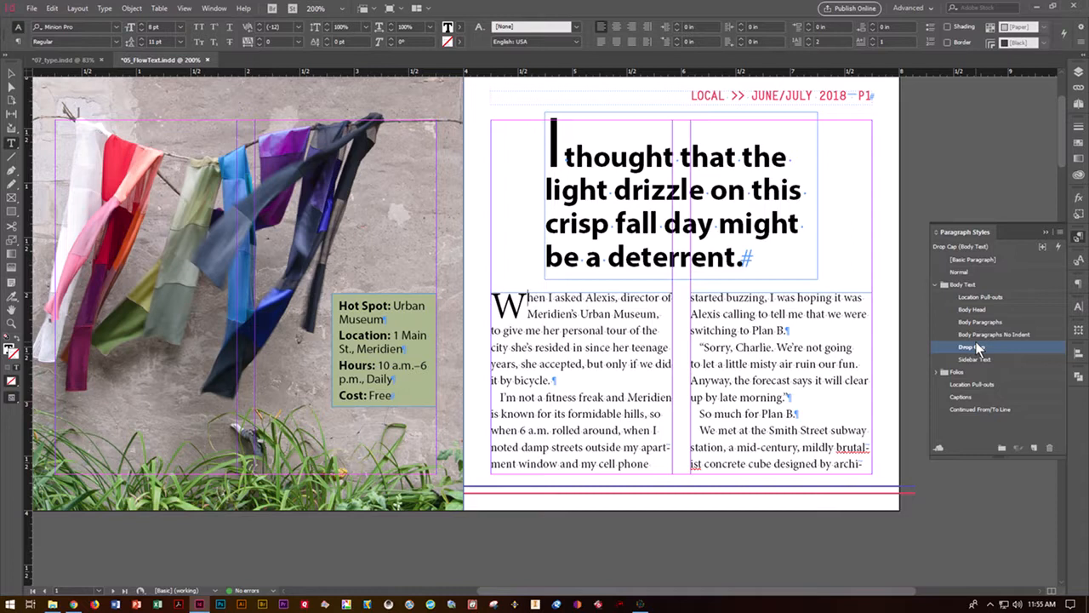
pyautogui.hotkey('ctrl', 's')
# Fit the spread in the window and apply the Body Head paragraph style to the B-Cycle subheading on page 2.
pyautogui.click(184, 9)
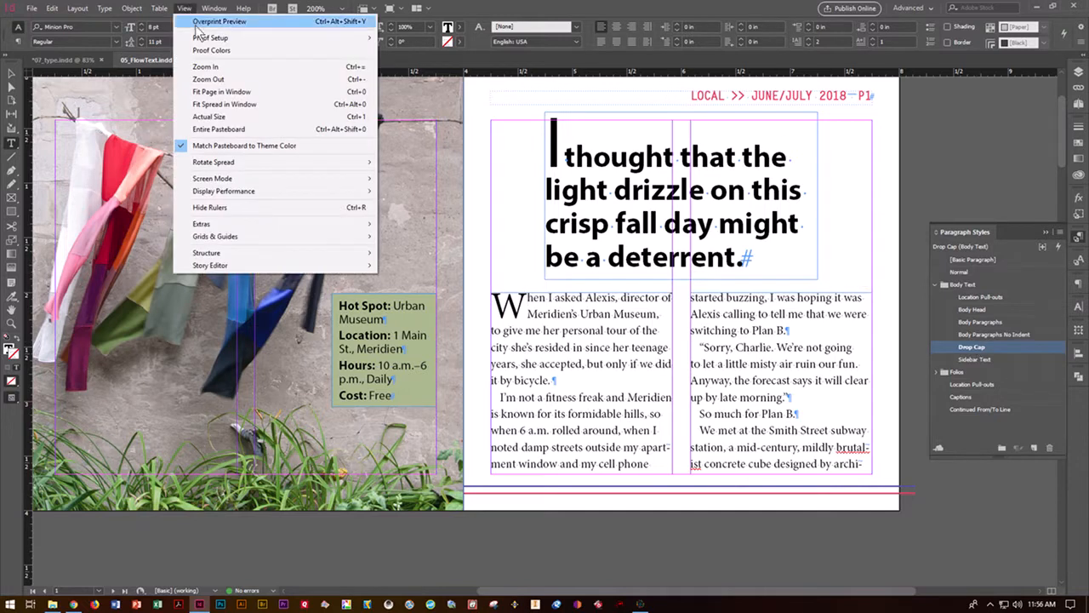
pyautogui.click(230, 104)
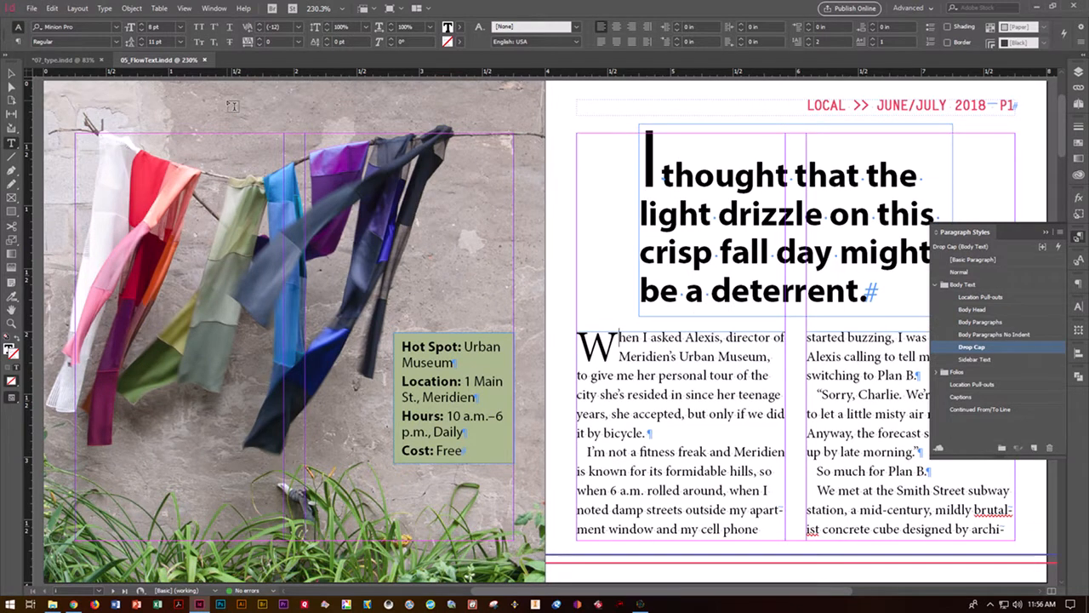
pyautogui.click(75, 9)
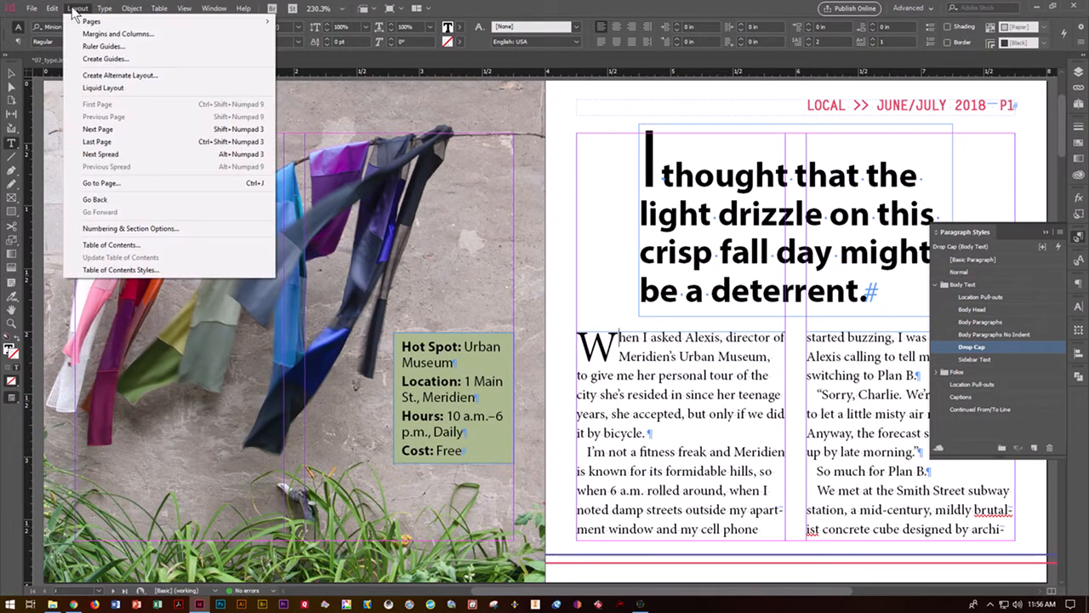
pyautogui.click(101, 154)
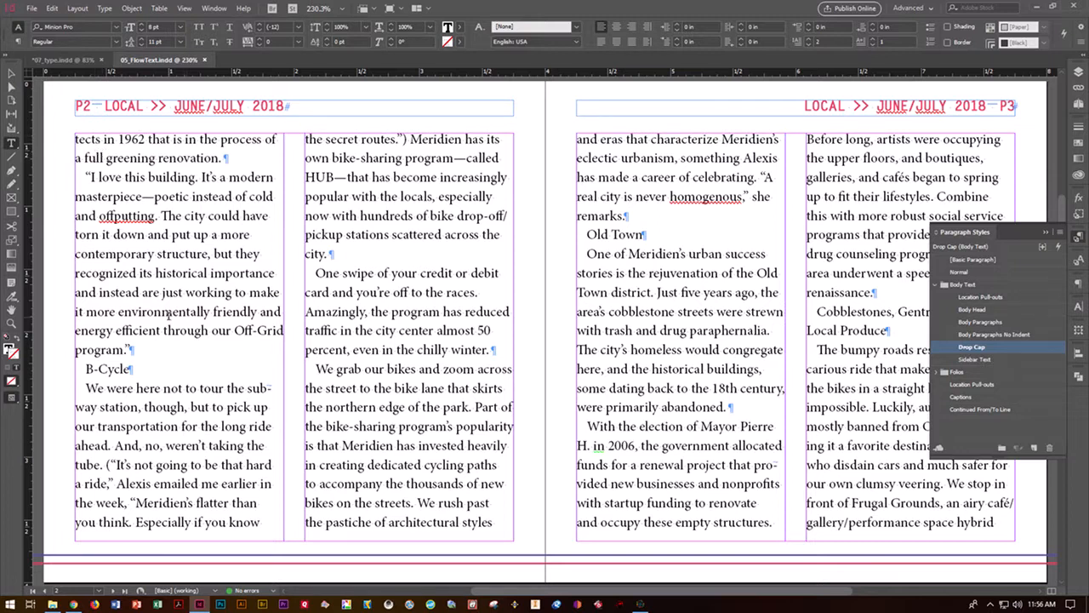
pyautogui.moveTo(84, 369); pyautogui.dragTo(132, 382)
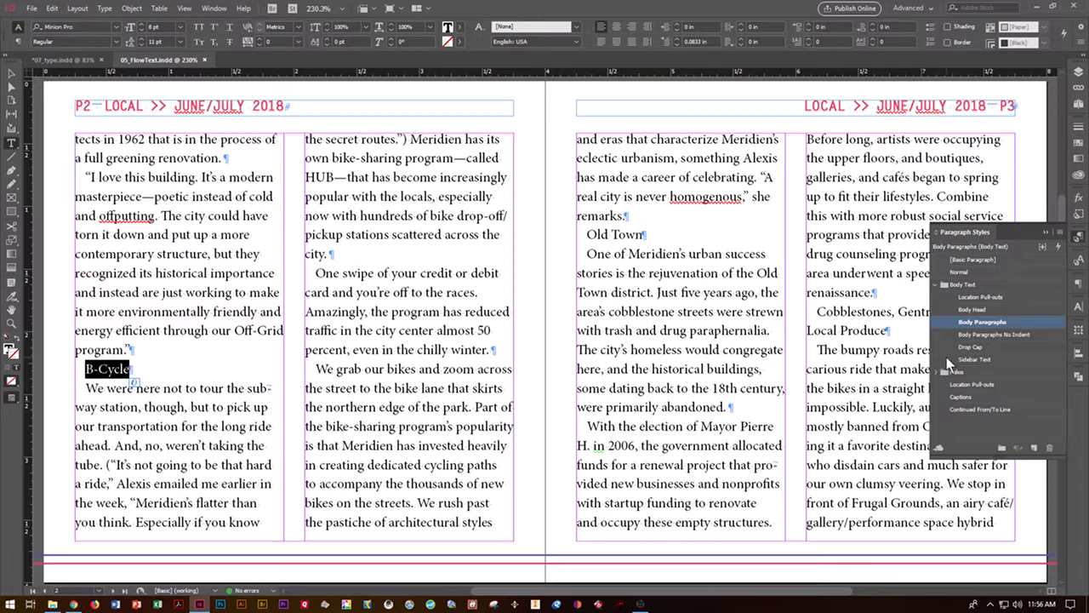
pyautogui.click(972, 309)
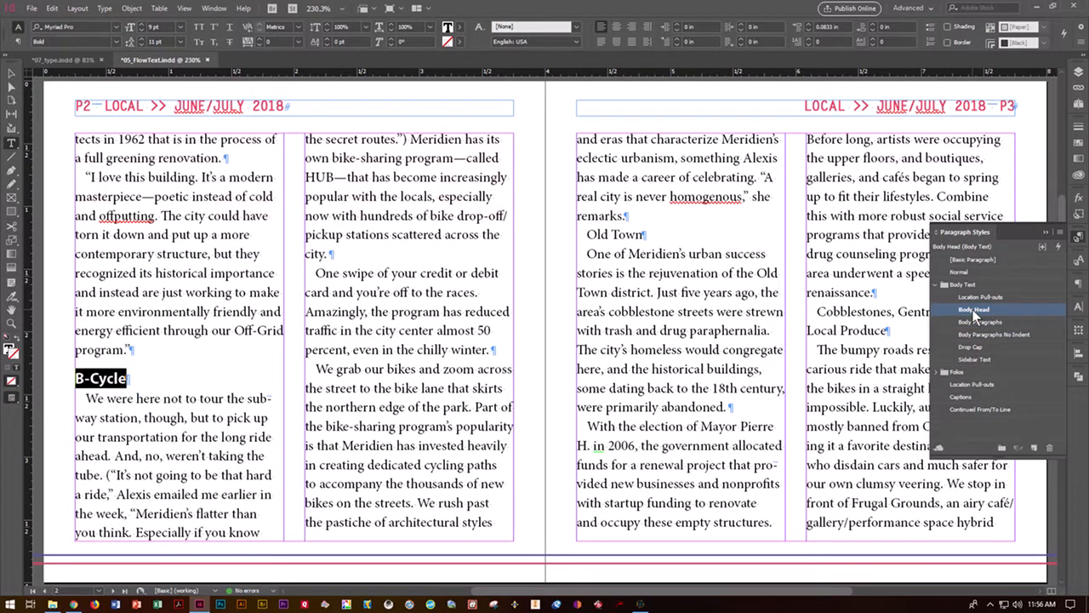
# Apply the Body Head paragraph style to the Old Town and Cobblestones subheadings on page 3.
pyautogui.click(638, 234)
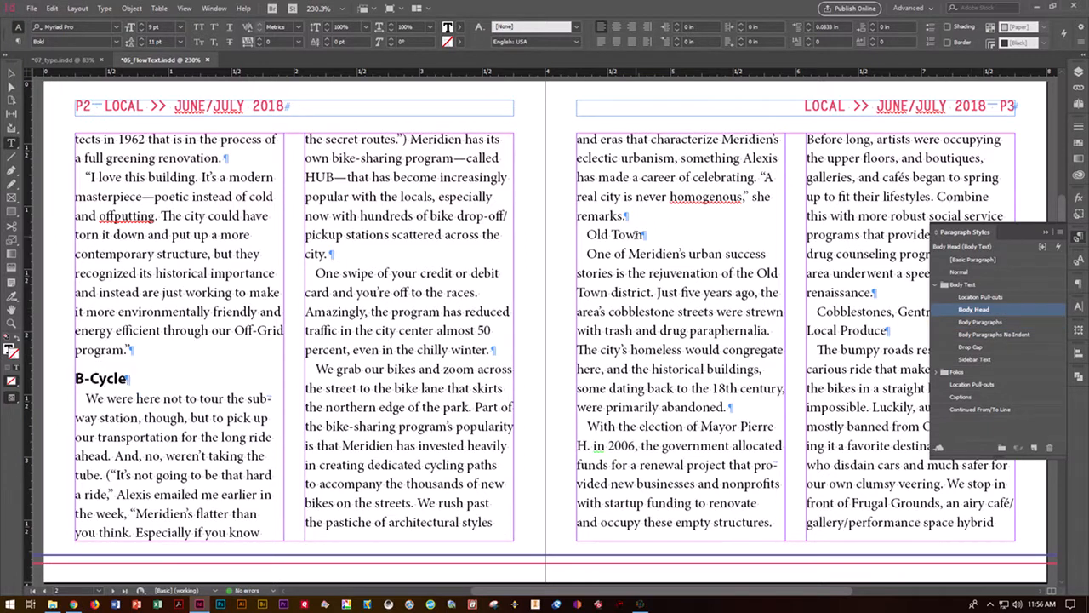
pyautogui.click(979, 311)
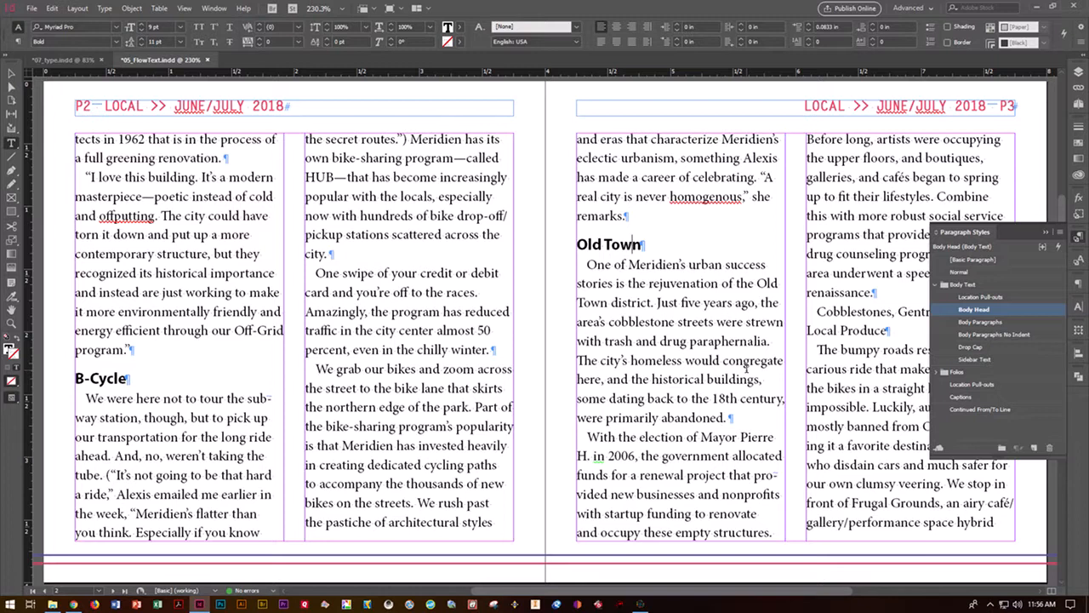
pyautogui.click(820, 312)
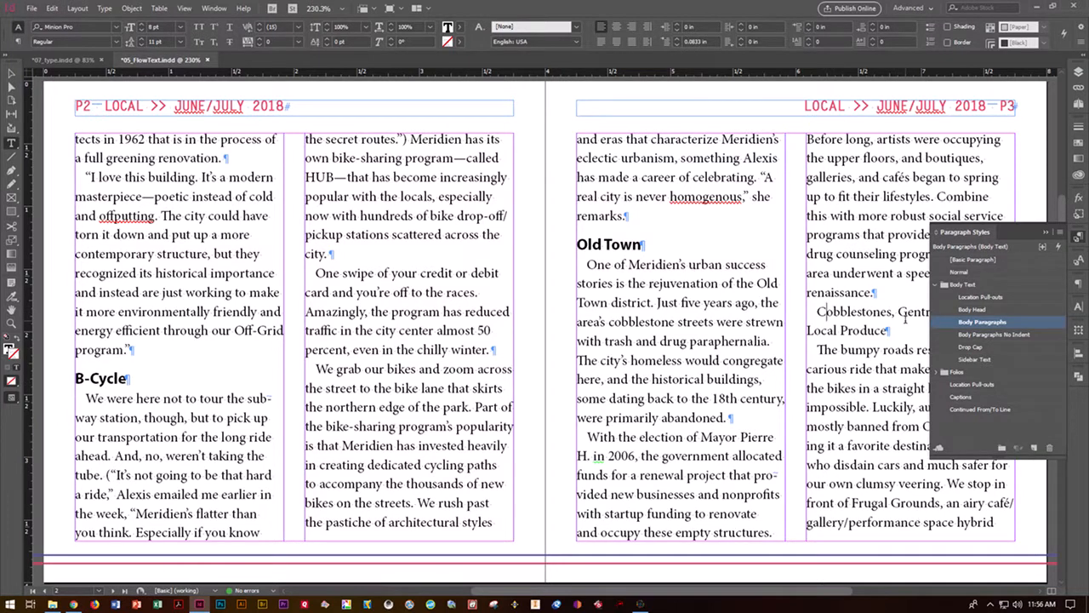
pyautogui.click(972, 309)
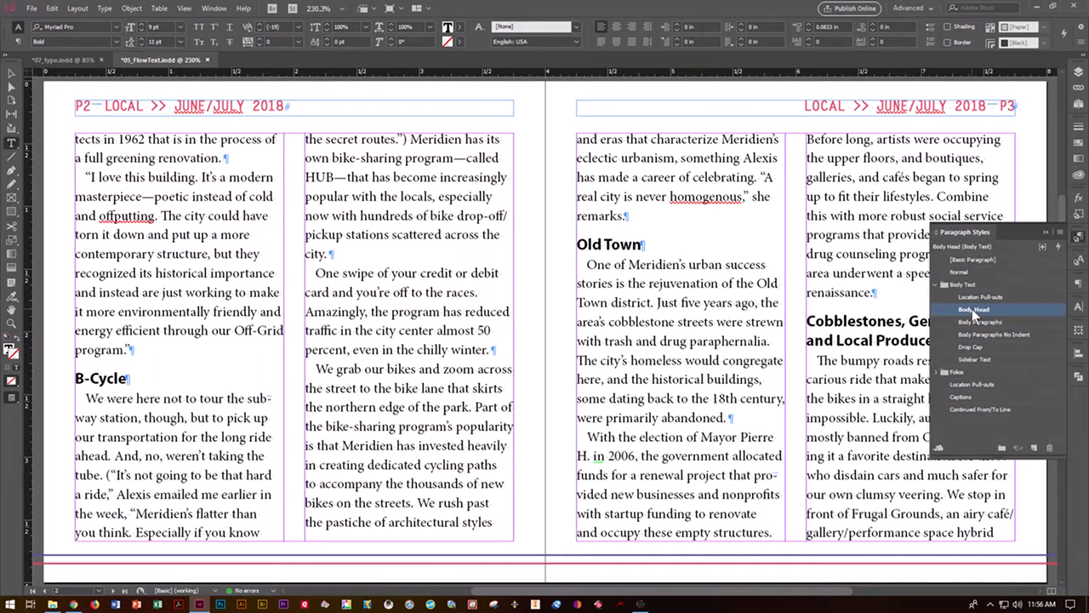
# Apply the Body Head paragraph style to the Farmers Market subheading on page 4 and save the document.
pyautogui.click(1077, 73)
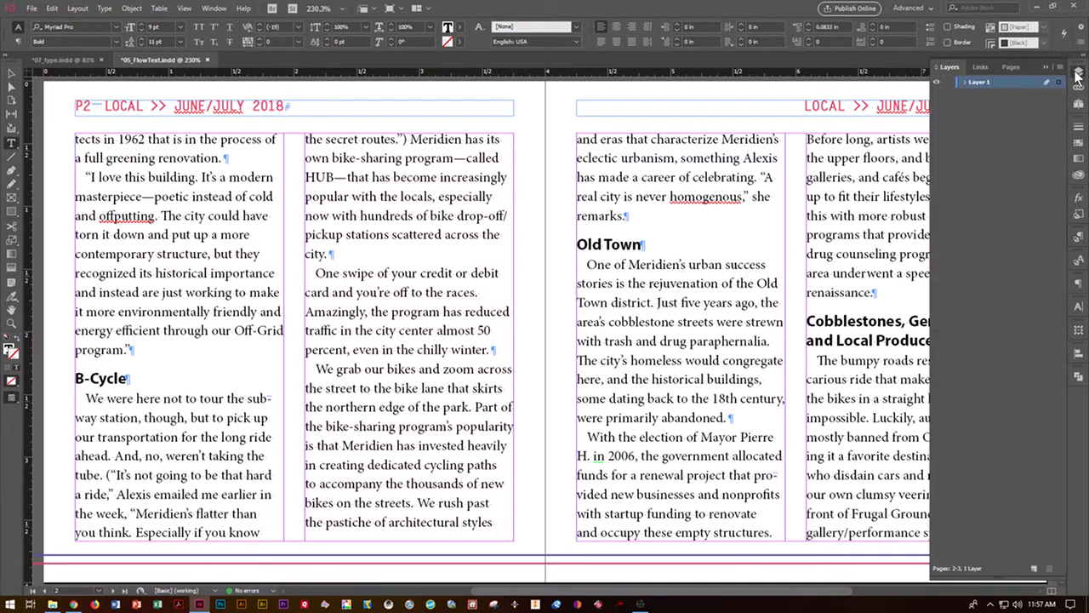
pyautogui.click(1012, 68)
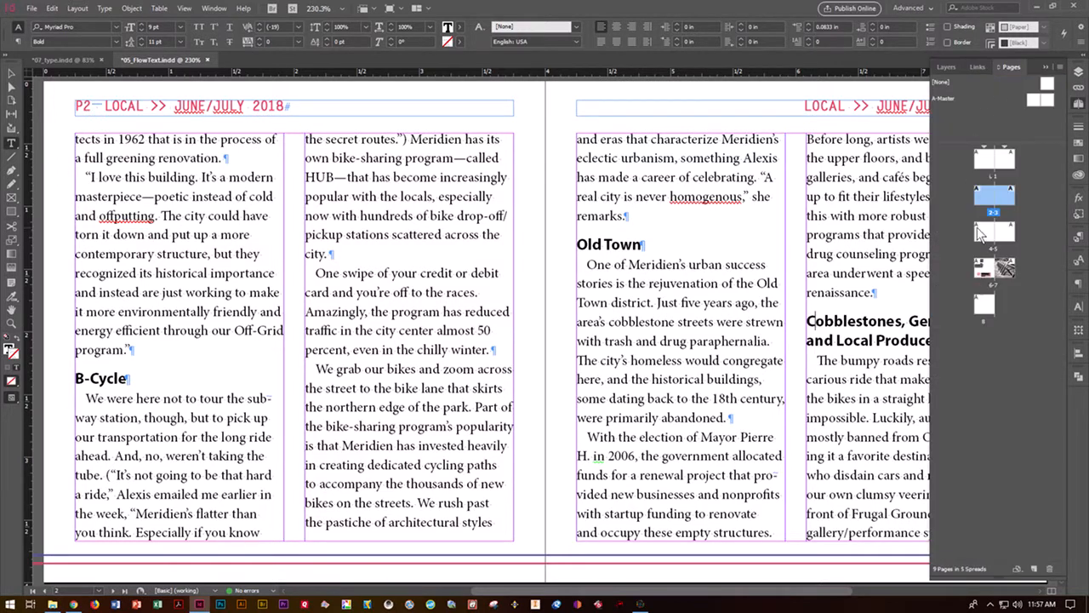
pyautogui.doubleClick(980, 233)
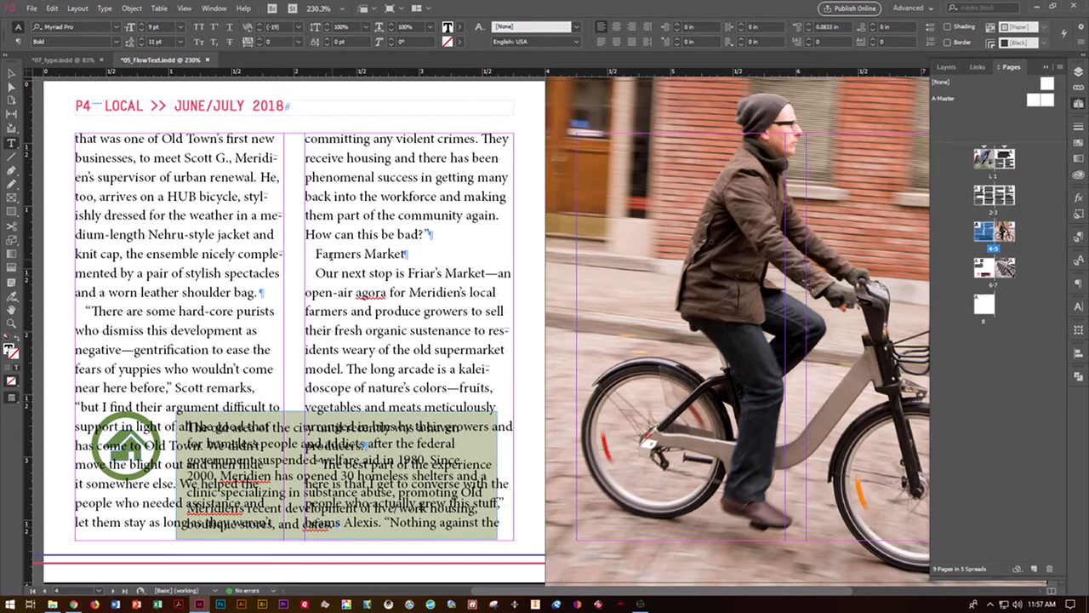
pyautogui.click(330, 255)
pyautogui.click(1078, 238)
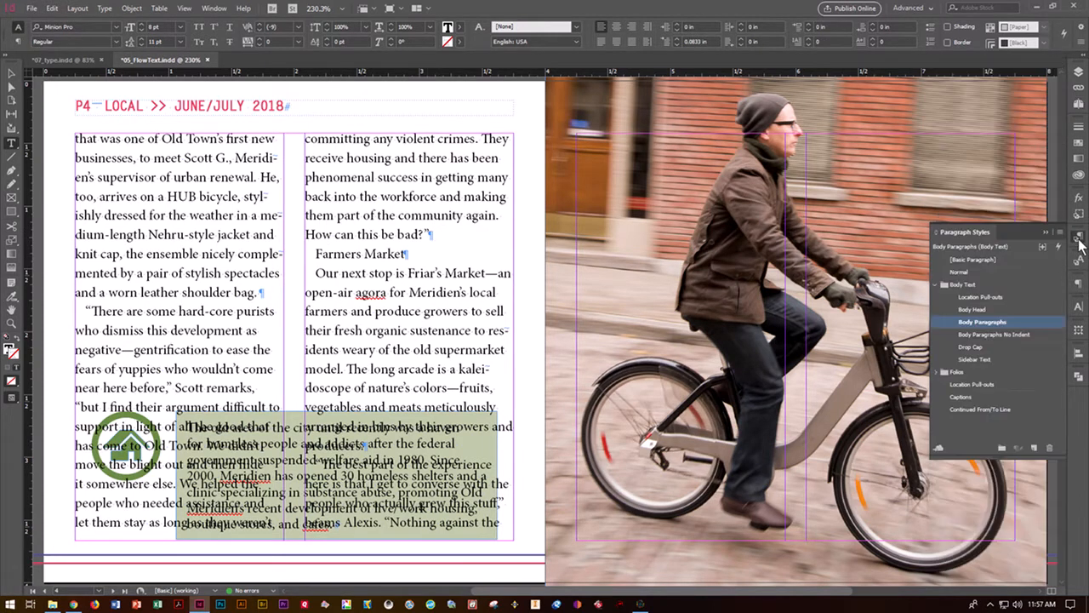
pyautogui.click(986, 310)
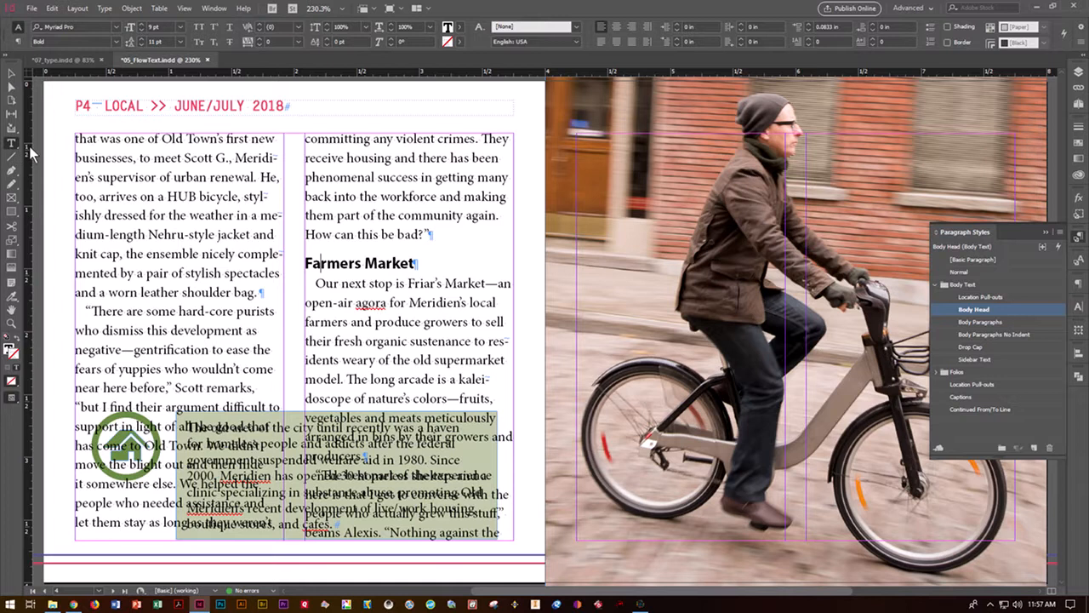
pyautogui.hotkey('ctrl', 's')
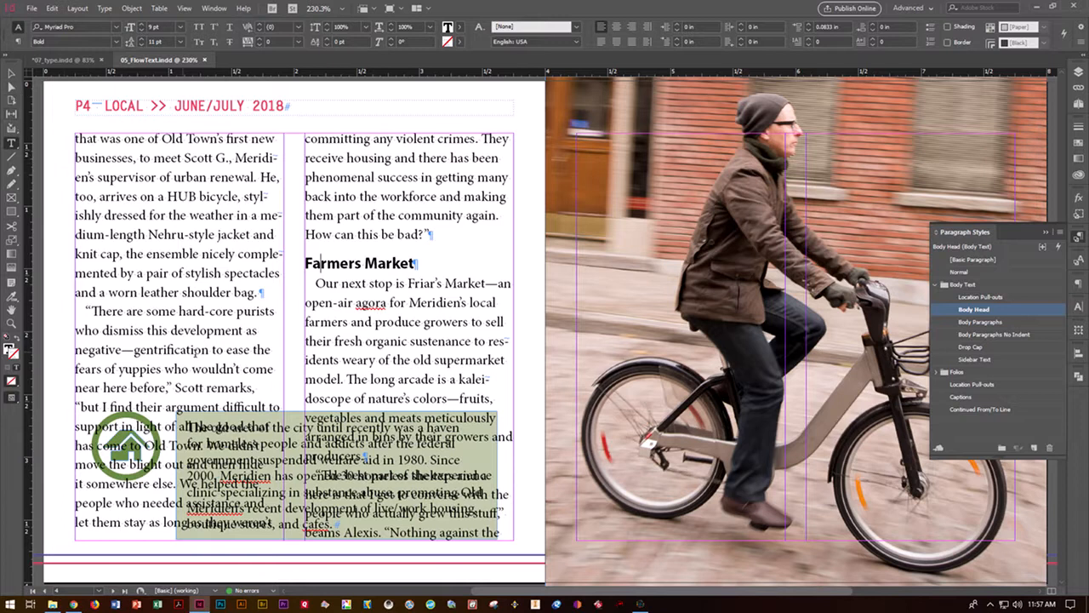
# Shorten both column text frames on page 4 to about 2.22 in high, ending above the green sidebar, and save.
pyautogui.click(11, 74)
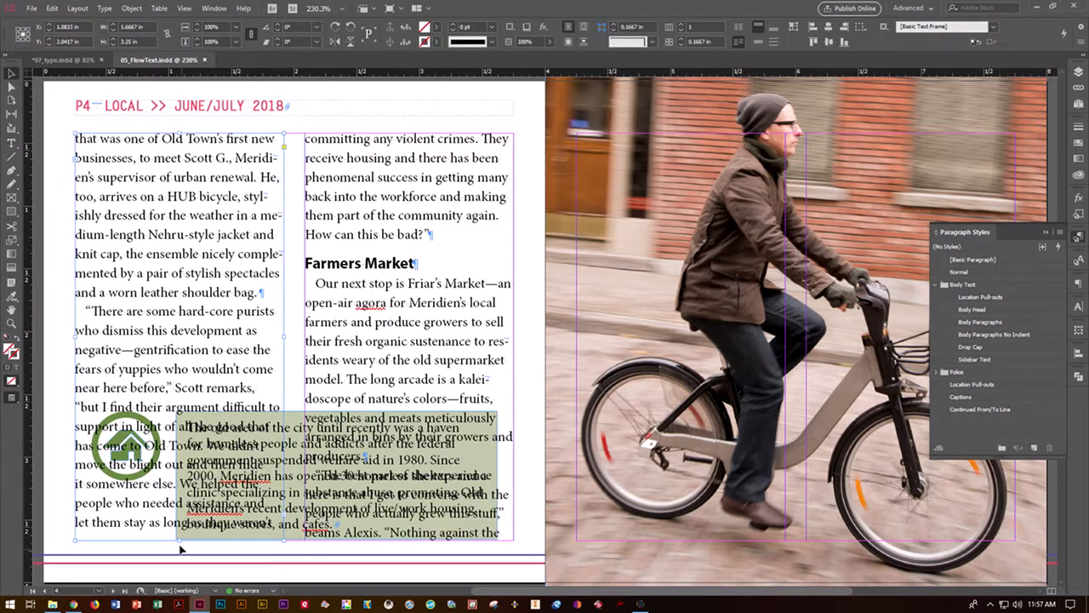
pyautogui.moveTo(180, 541); pyautogui.dragTo(189, 413)
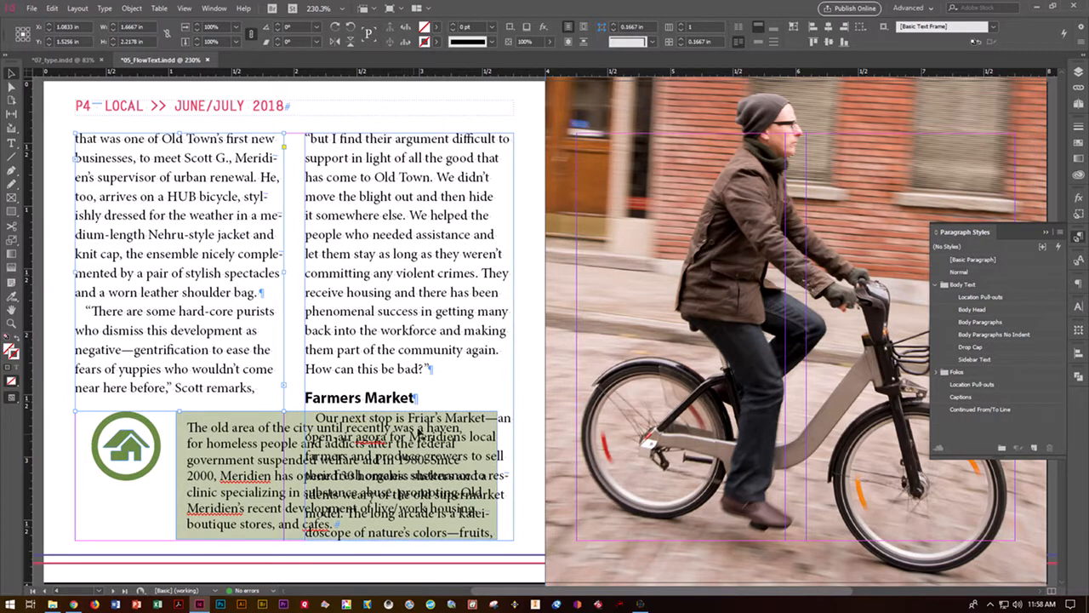
pyautogui.click(439, 399)
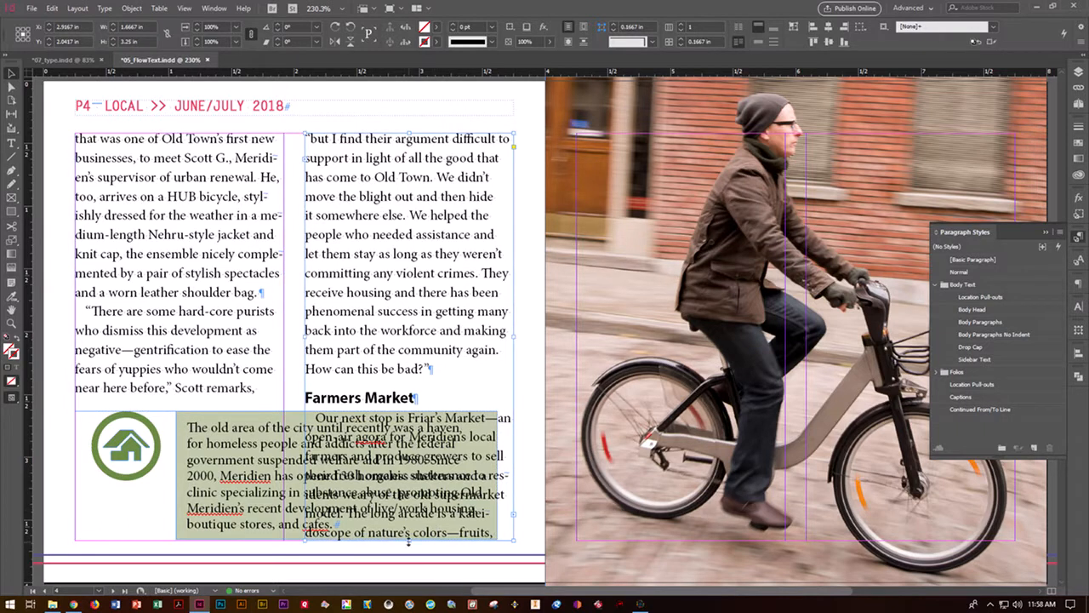
pyautogui.moveTo(411, 544); pyautogui.dragTo(423, 415)
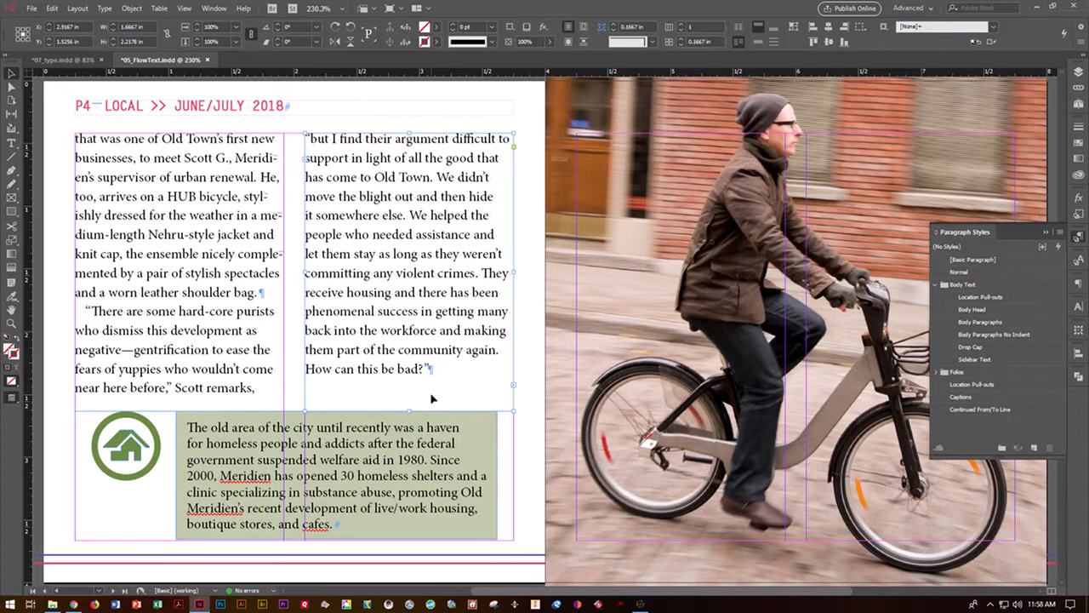
pyautogui.hotkey('ctrl', 's')
# Draw an empty text frame about 1.78 in wide and 0.37 in high on the pasteboard beside page 1.
pyautogui.click(1081, 73)
pyautogui.click(1012, 67)
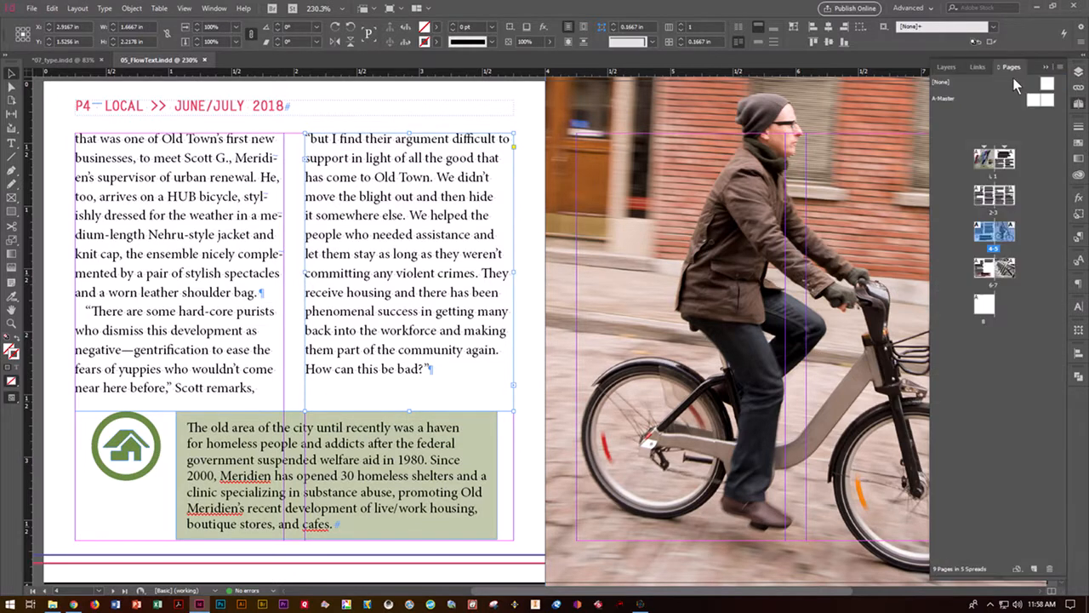
pyautogui.doubleClick(1004, 167)
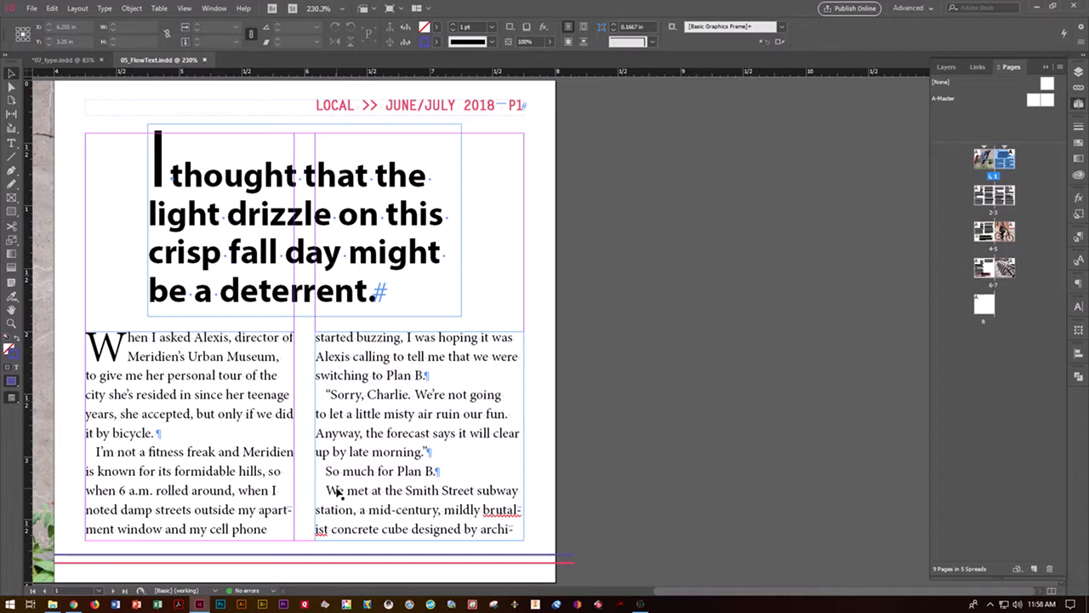
pyautogui.click(12, 142)
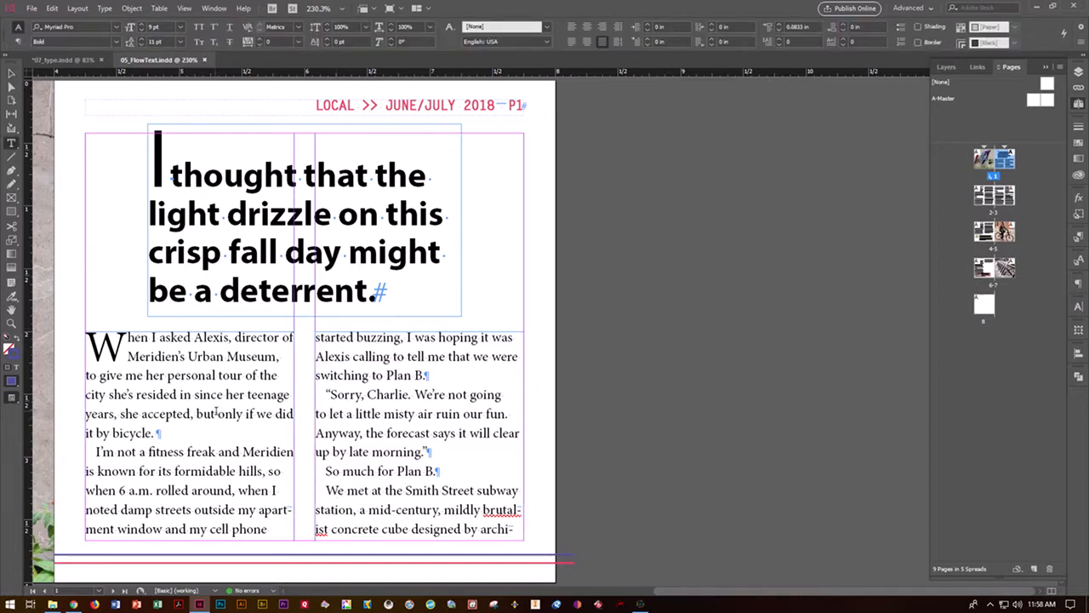
pyautogui.moveTo(592, 374); pyautogui.dragTo(815, 423)
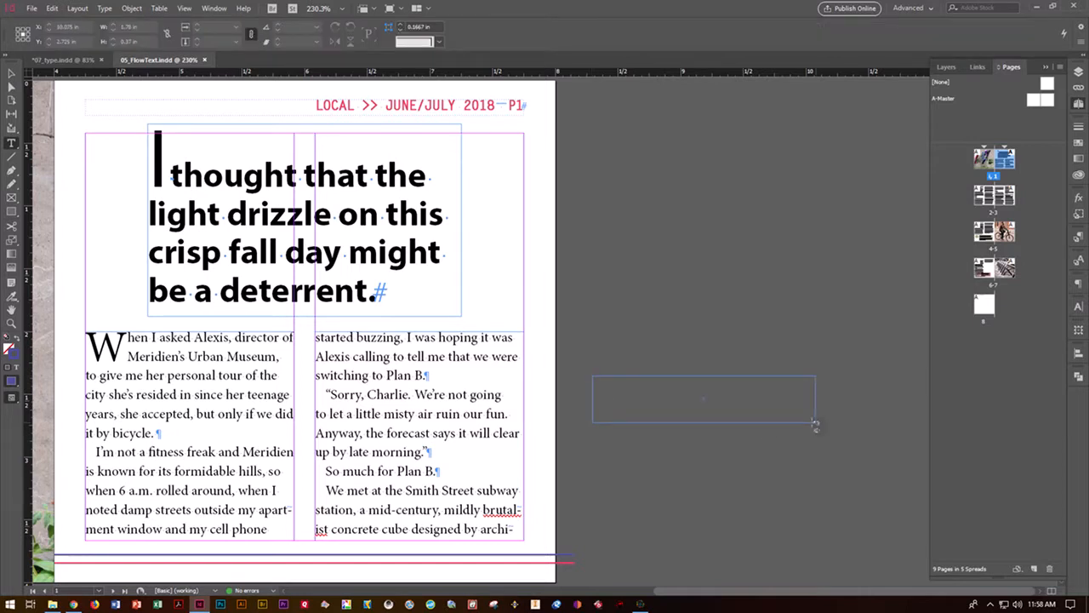
pyautogui.moveTo(815, 423); pyautogui.dragTo(815, 423)
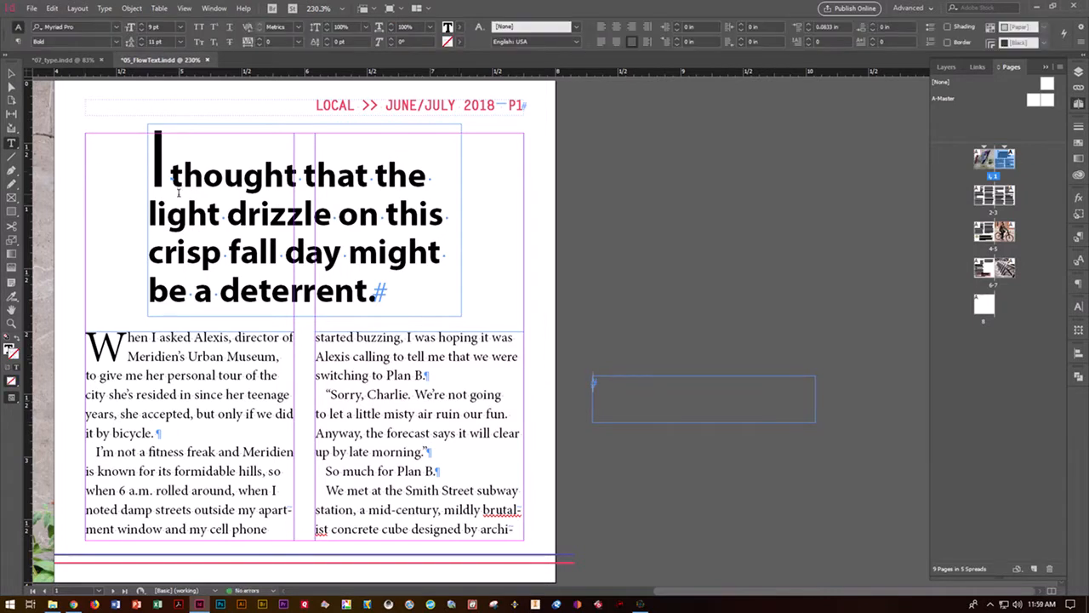
pyautogui.click(12, 74)
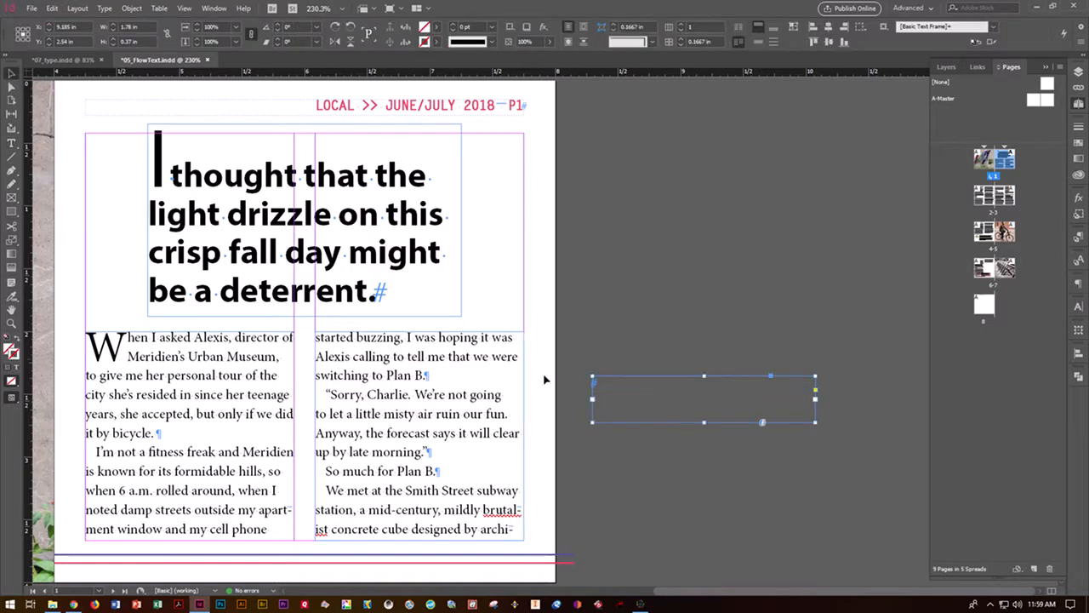
# Move the empty text frame directly below page 1's second column and resize it to column width, about 1.67 in by 0.25 in.
pyautogui.moveTo(650, 399); pyautogui.dragTo(304, 567)
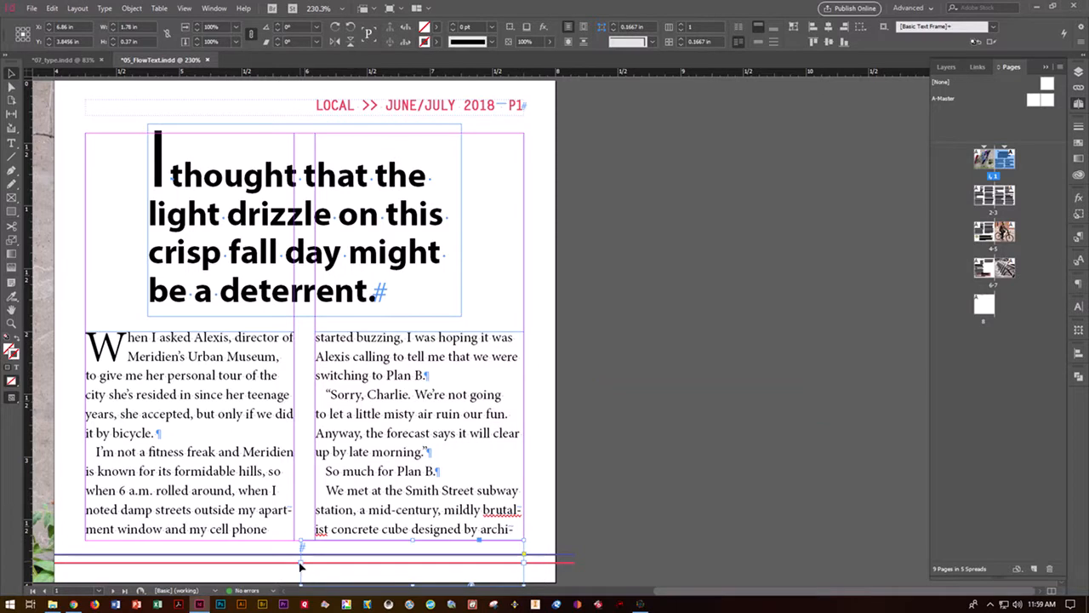
pyautogui.moveTo(300, 544); pyautogui.dragTo(314, 542)
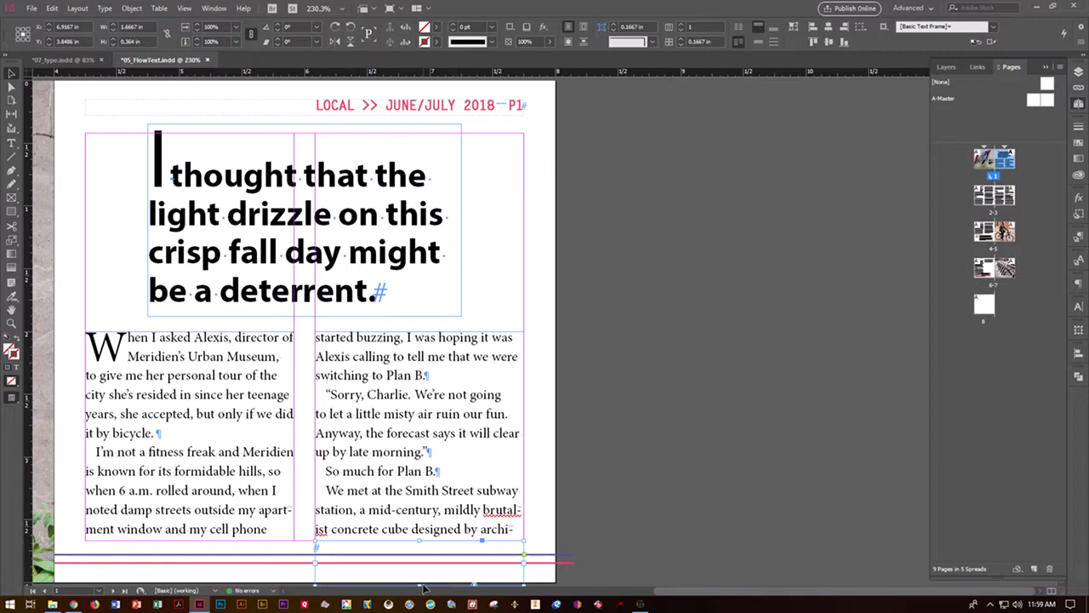
pyautogui.moveTo(419, 583); pyautogui.dragTo(419, 571)
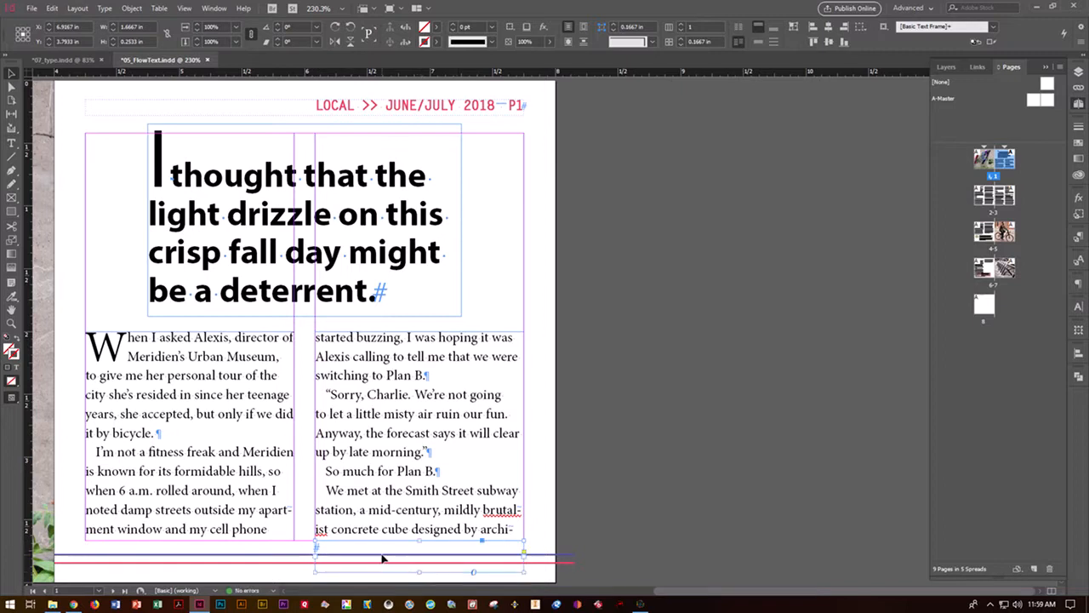
# Enter the jump line text "Museum Continued on" in the small text frame below page 1's second column.
pyautogui.click(12, 142)
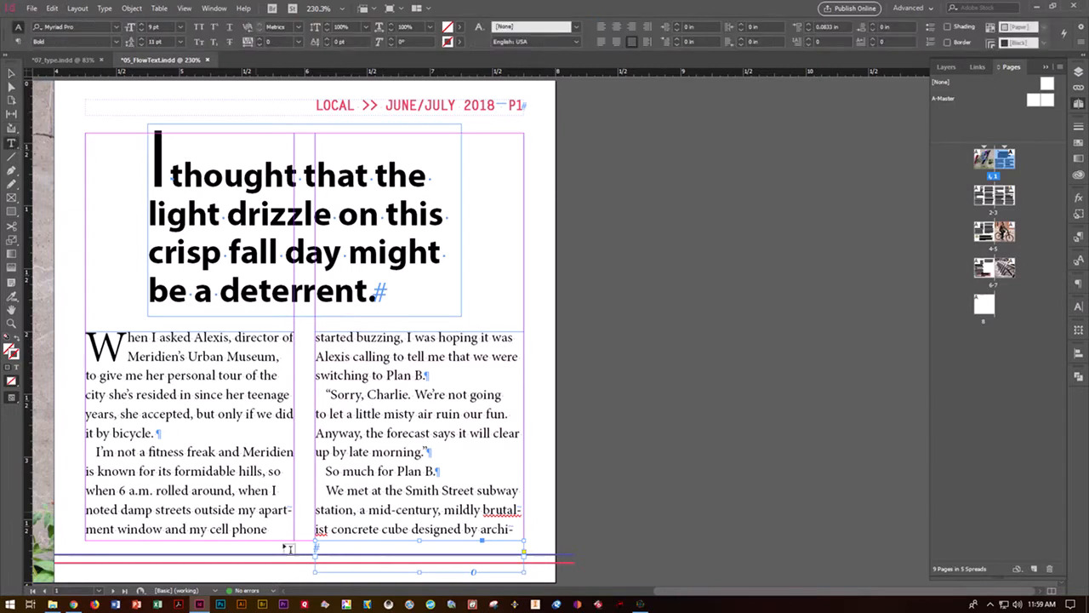
pyautogui.click(327, 551)
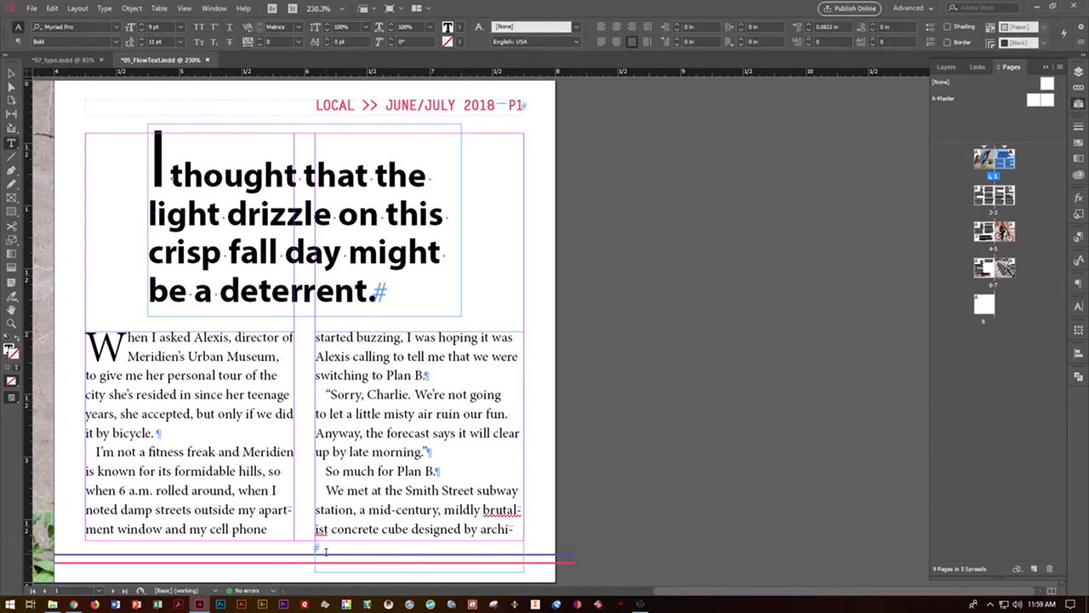
pyautogui.write('Muse')
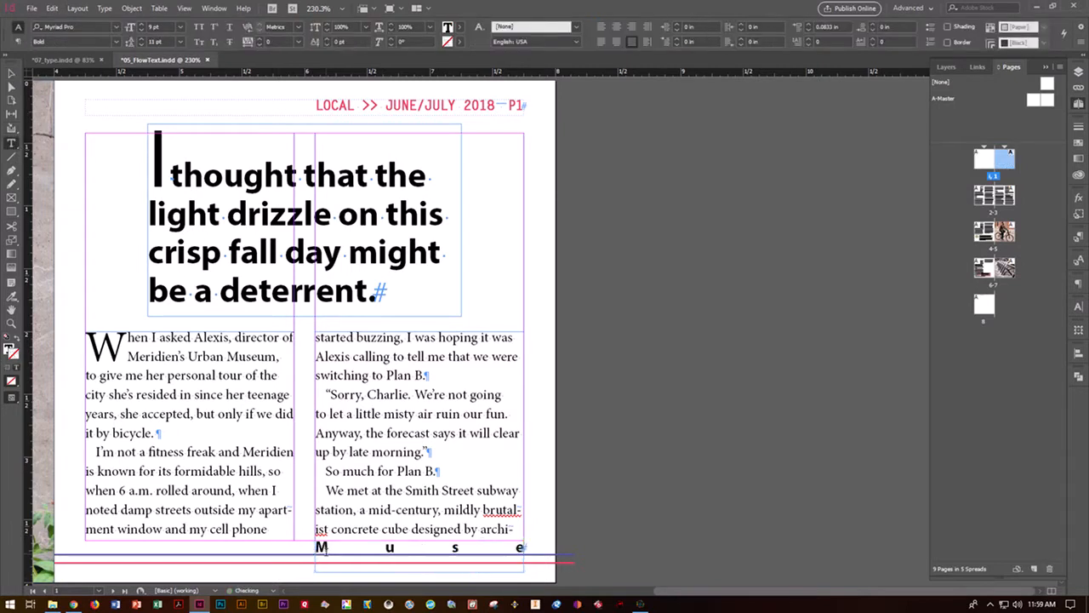
pyautogui.write('um')
pyautogui.press('Tab')
pyautogui.write('Co')
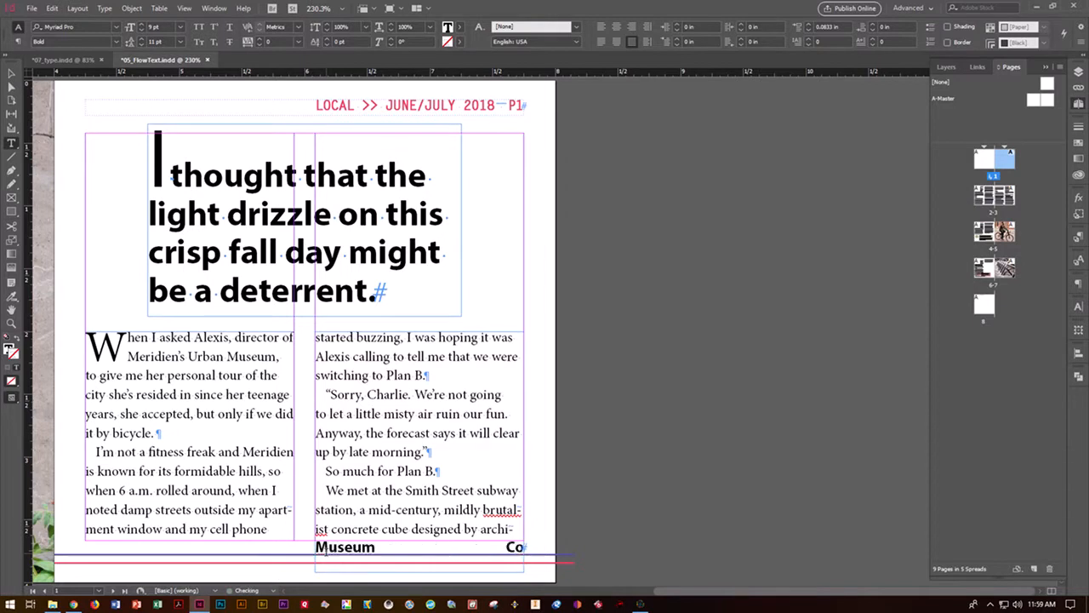
pyautogui.write('ntinued on')
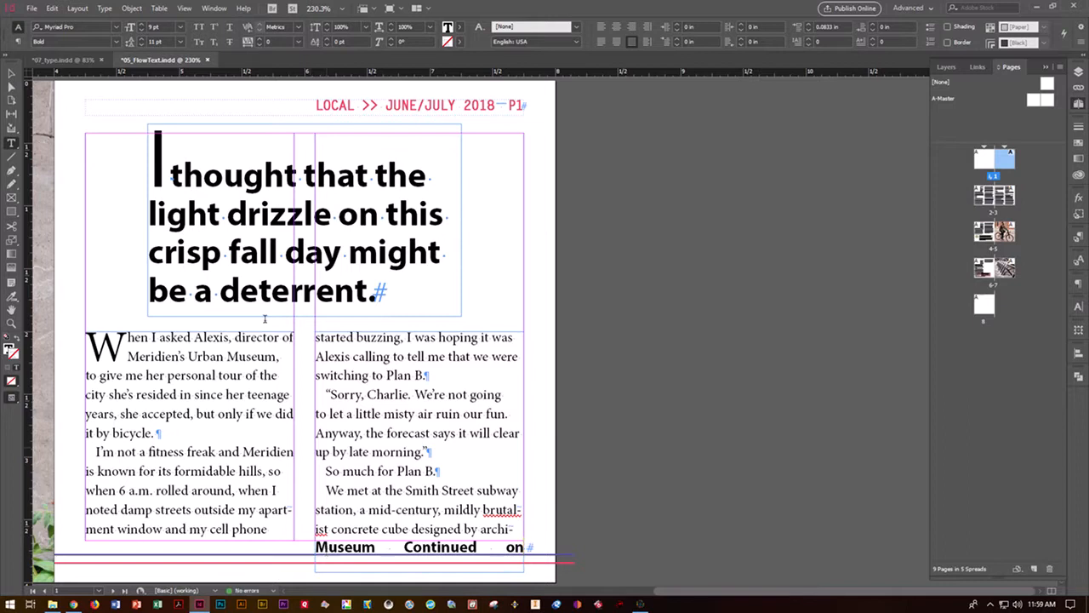
# Insert a Next Page Number marker at the end of the "Museum Continued on" jump line.
pyautogui.click(106, 8)
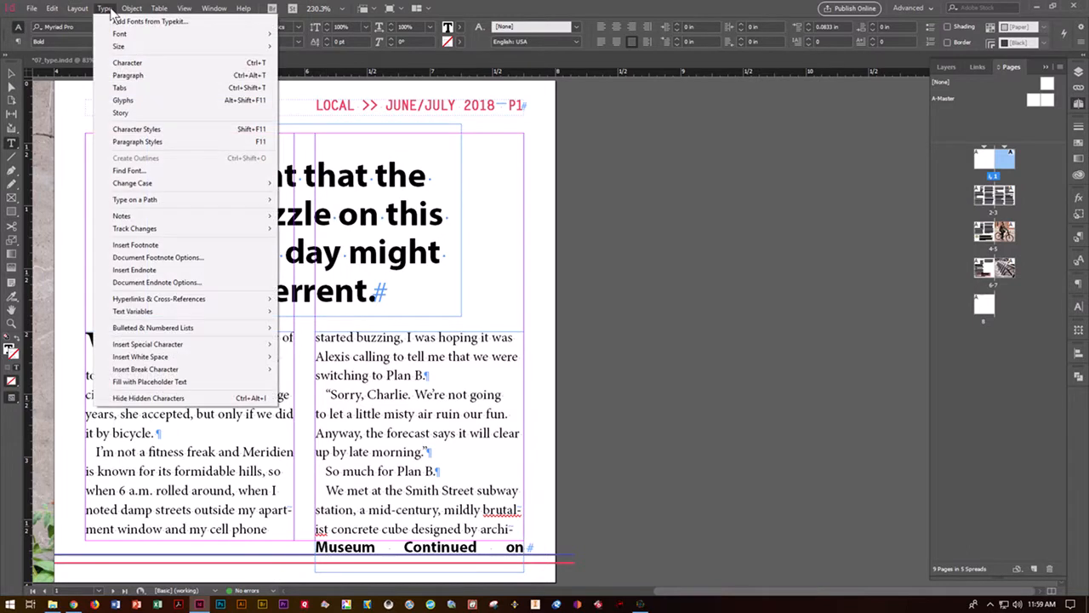
pyautogui.moveTo(151, 349)
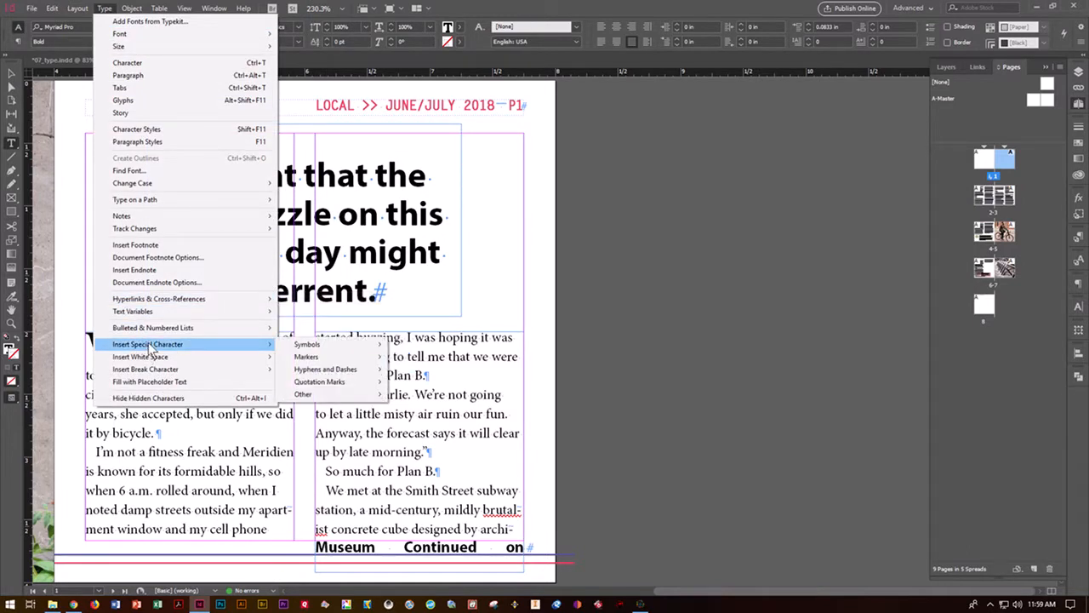
pyautogui.moveTo(303, 361)
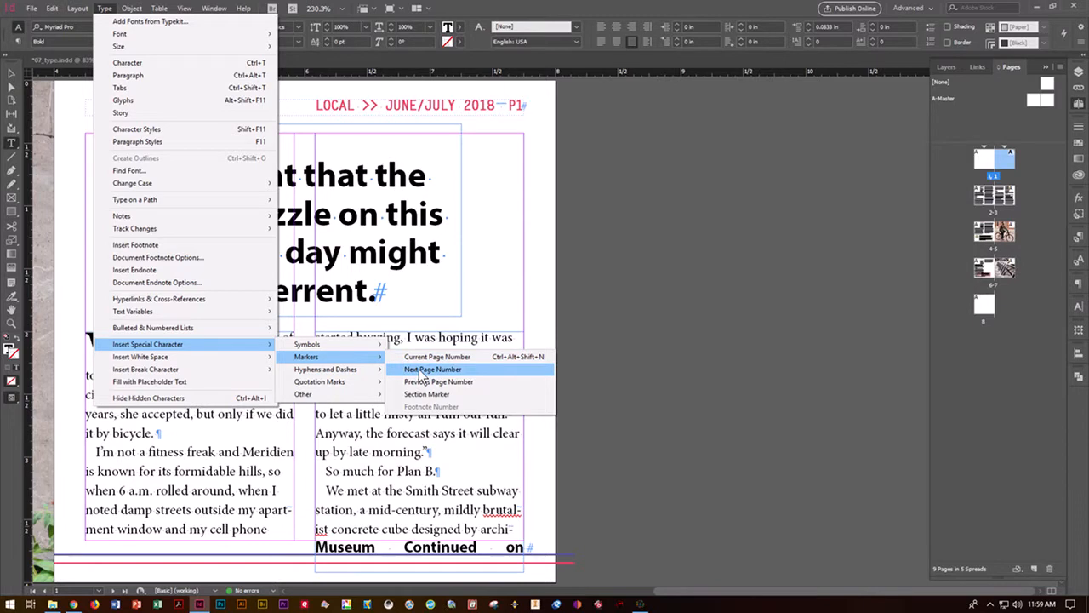
pyautogui.click(419, 371)
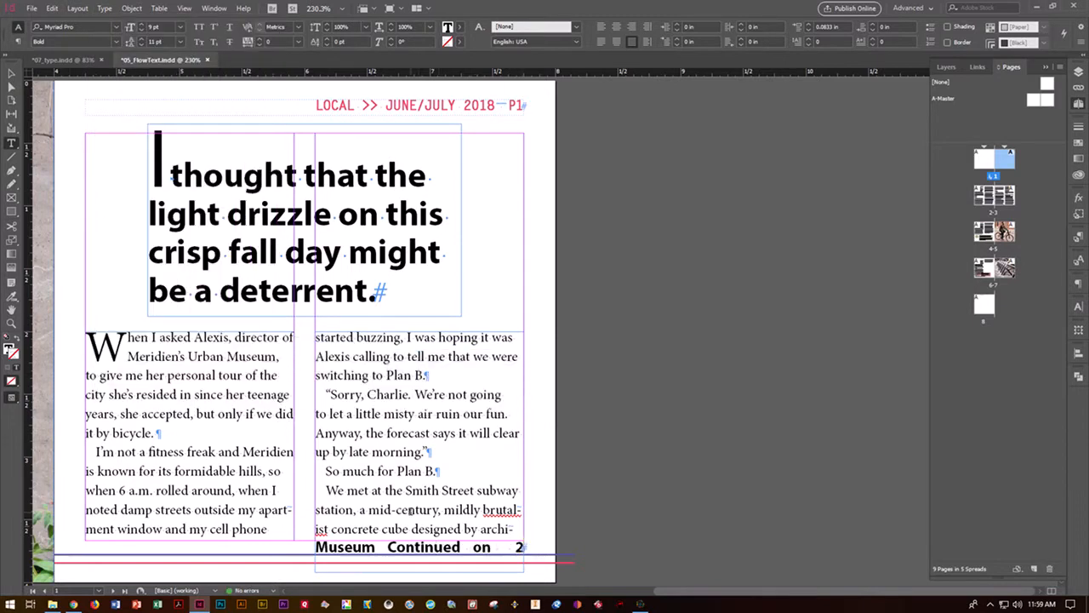
# Apply the Continued From/To Line paragraph style to the jump line frame, deselect it, and preview the page without guides.
pyautogui.click(11, 74)
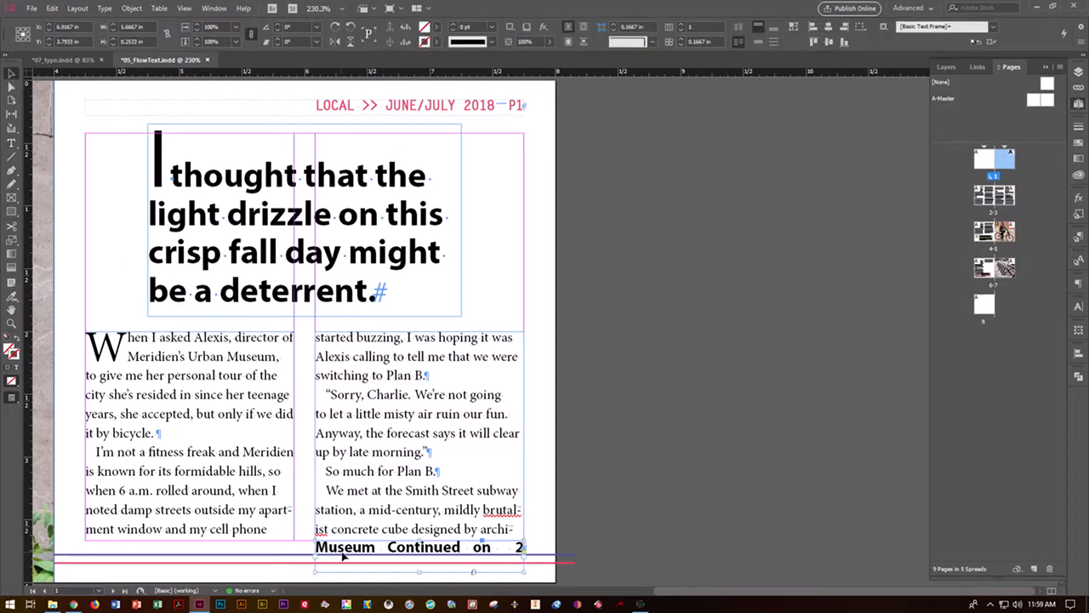
pyautogui.moveTo(358, 552)
pyautogui.mouseDown()
pyautogui.moveTo(358, 566)
pyautogui.moveTo(364, 548)
pyautogui.mouseUp()
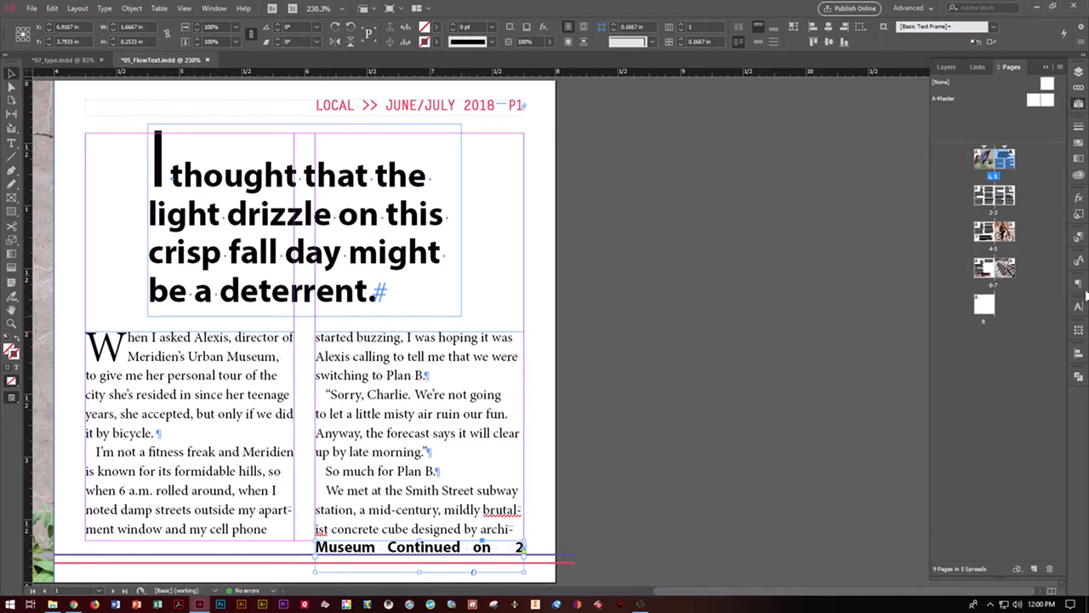
pyautogui.click(1078, 240)
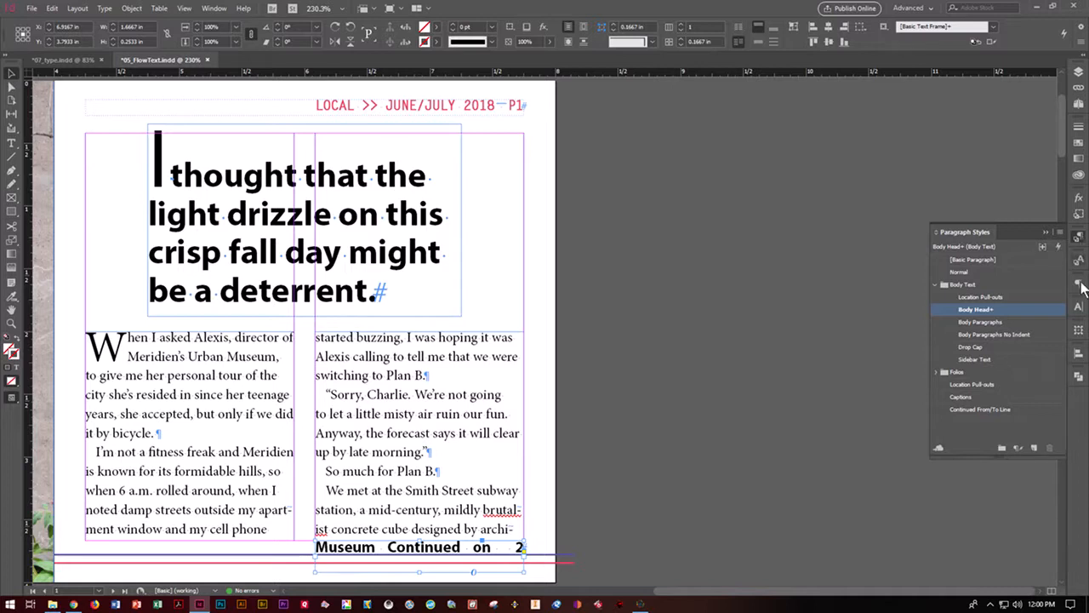
pyautogui.click(995, 409)
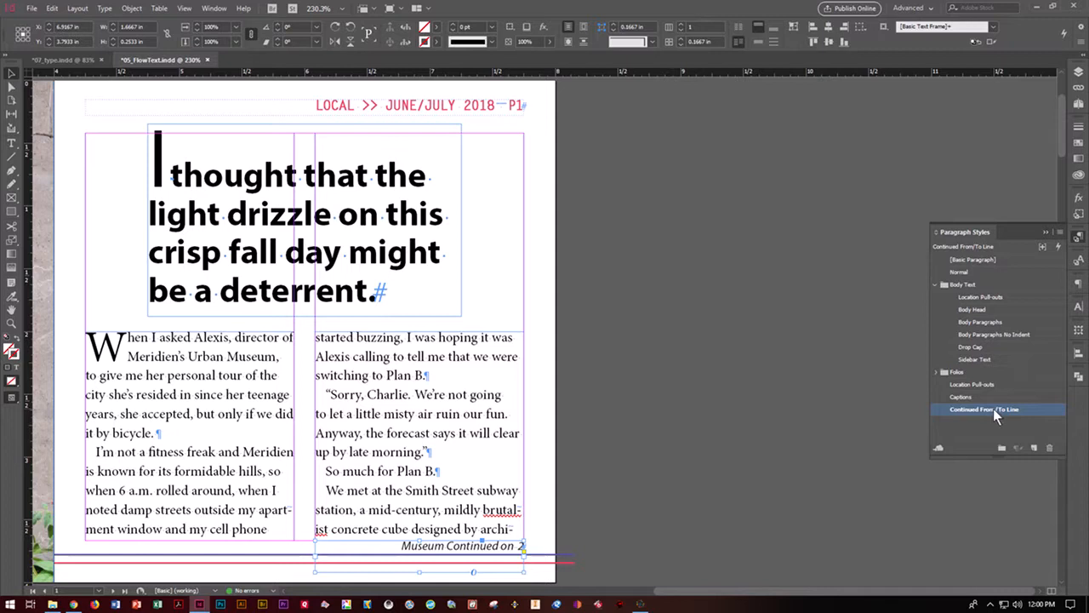
pyautogui.click(689, 306)
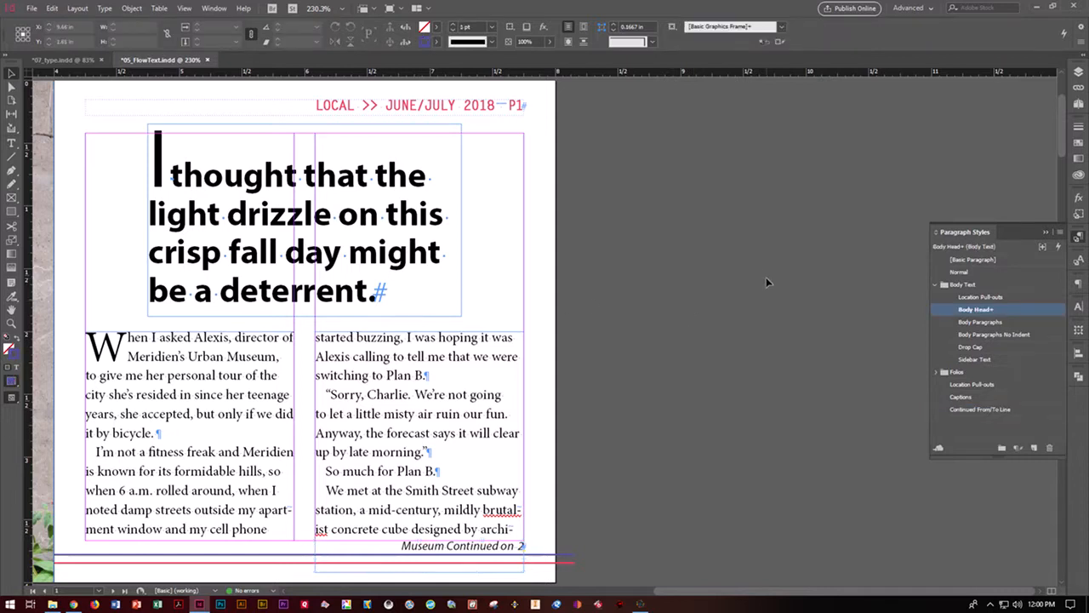
pyautogui.press('w')
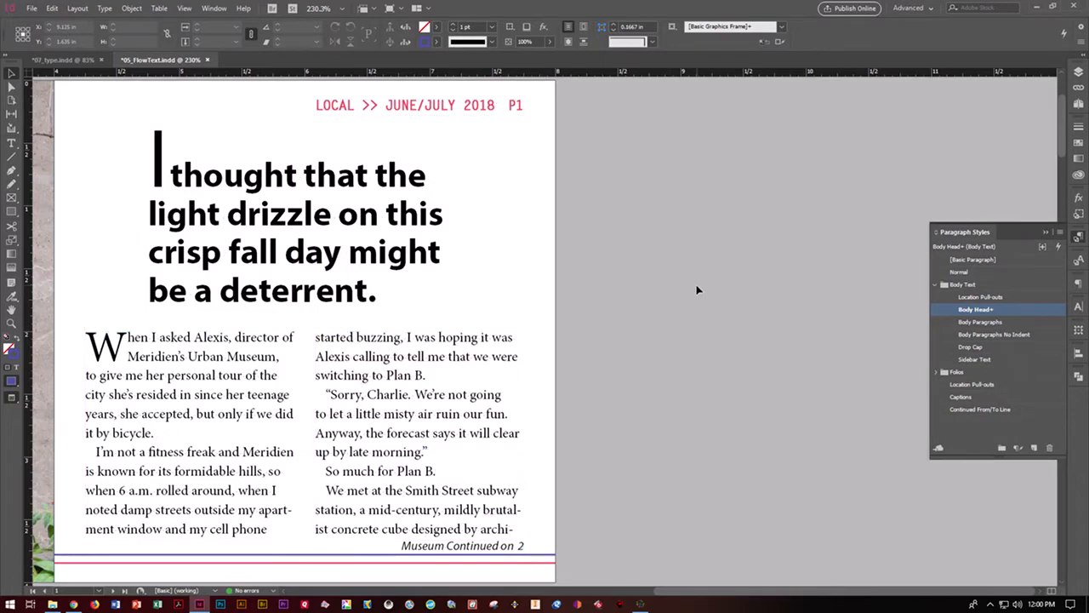
# Return to the normal screen mode and shorten both column text frames on page 6 to about 2.14 in high, ending above the pink sidebar.
pyautogui.click(183, 9)
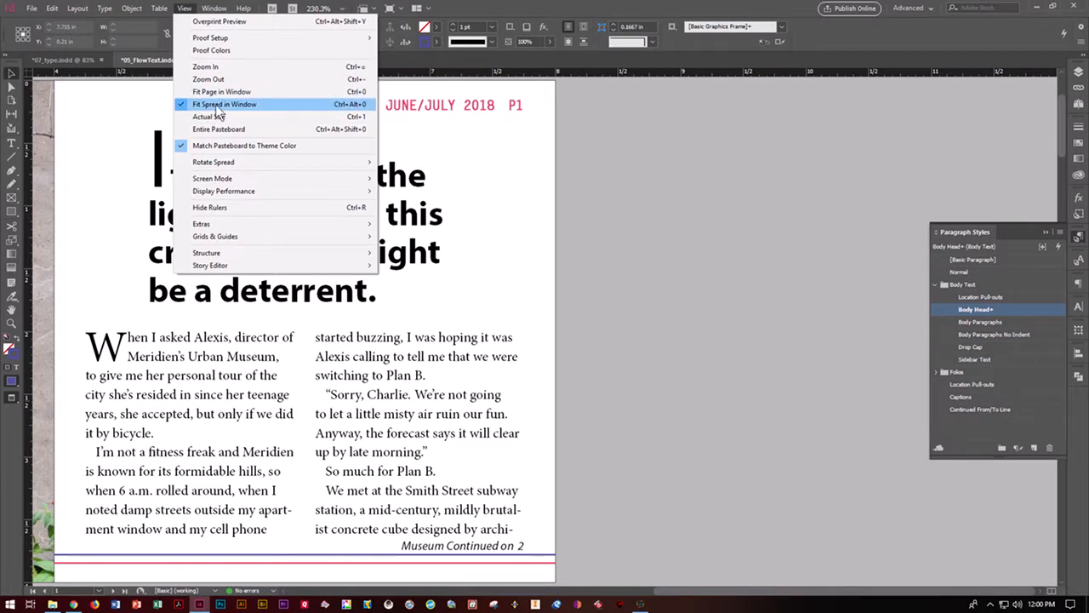
pyautogui.click(214, 104)
pyautogui.scroll(-10, 559, 322)
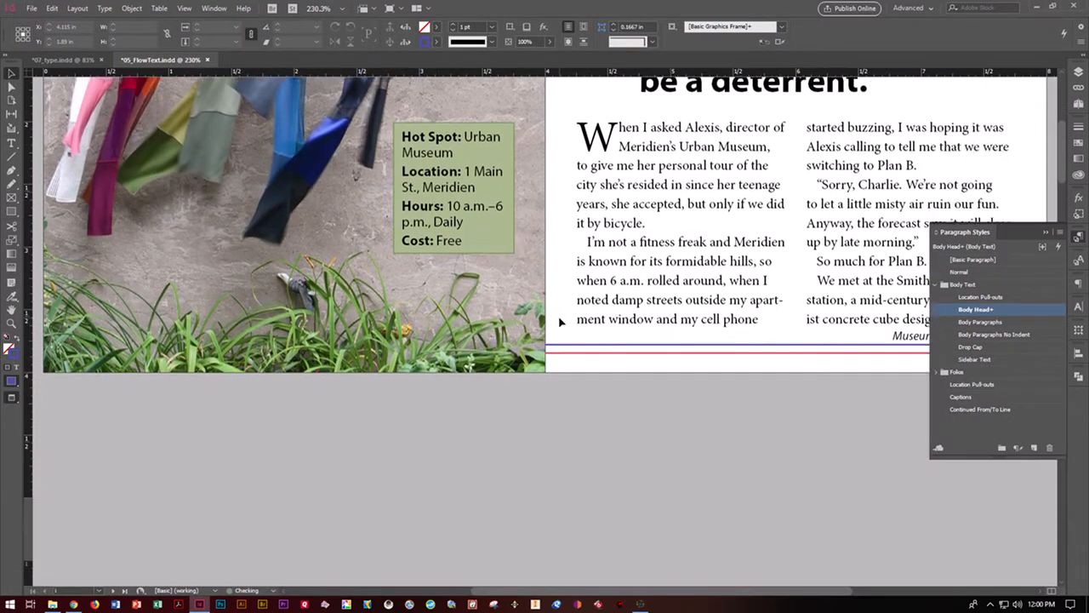
pyautogui.scroll(-15, 559, 322)
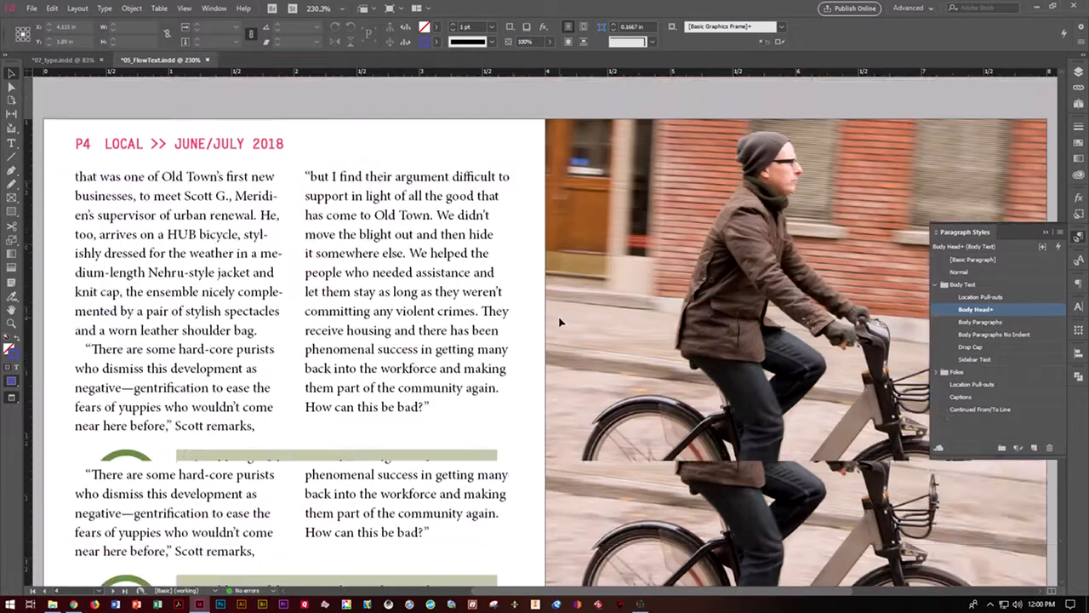
pyautogui.scroll(-15, 560, 321)
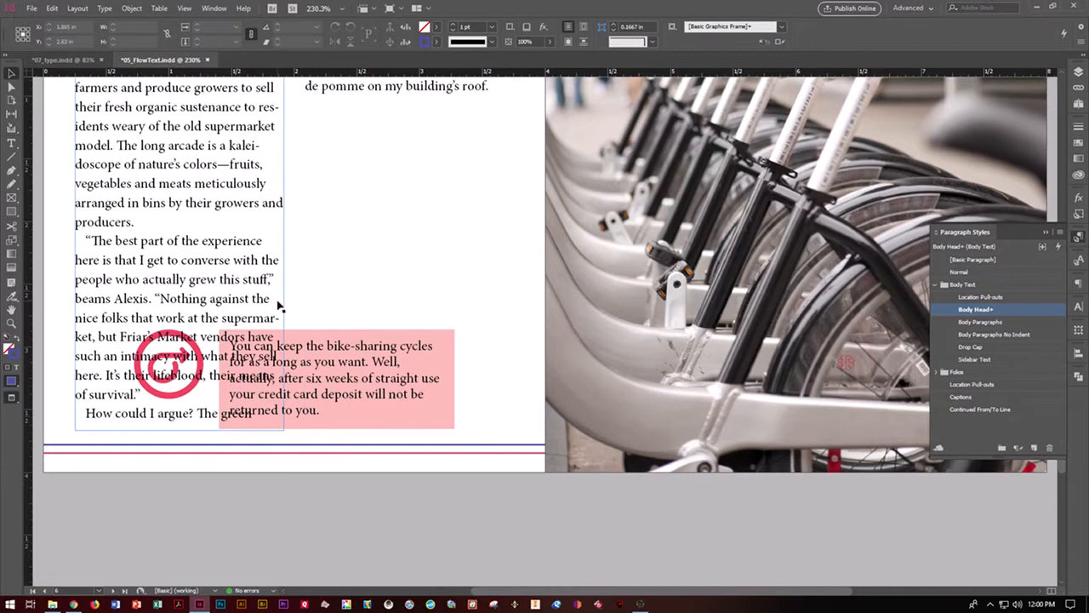
pyautogui.press('w')
pyautogui.click(233, 303)
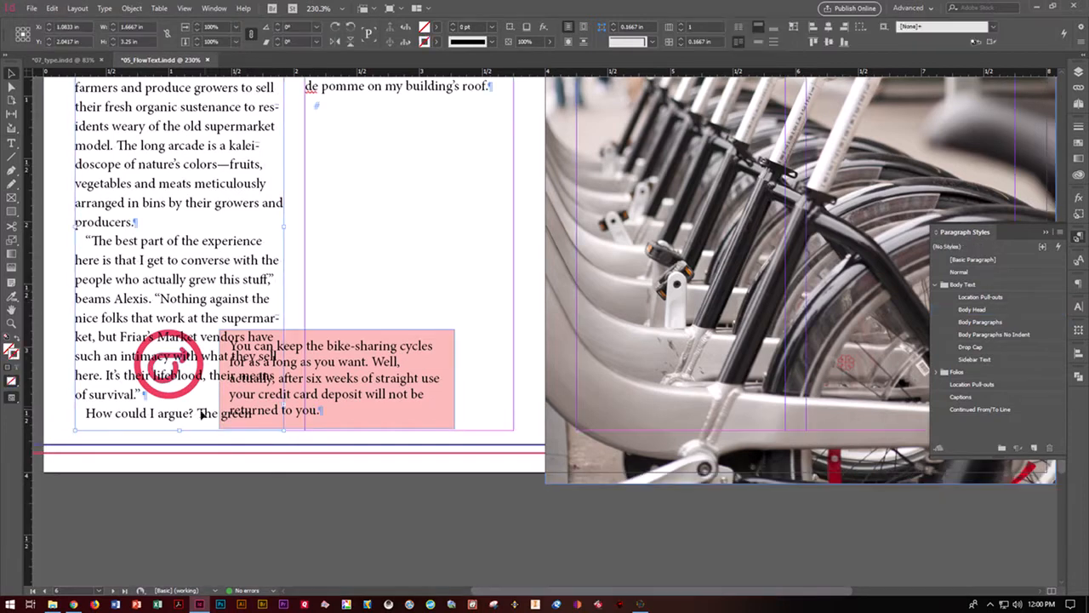
pyautogui.moveTo(179, 431); pyautogui.dragTo(190, 290)
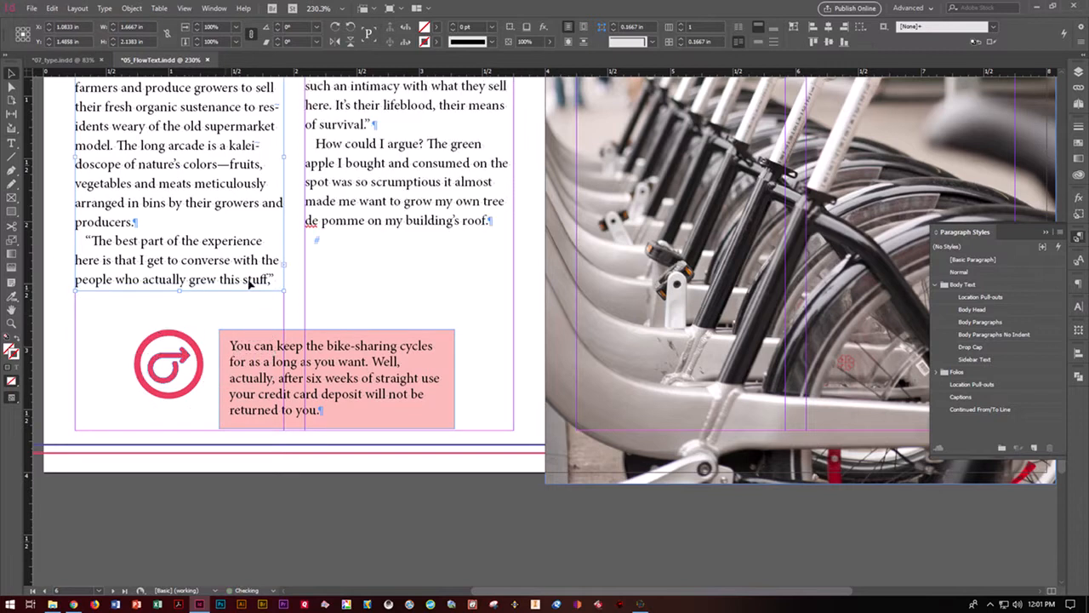
pyautogui.click(395, 230)
pyautogui.moveTo(409, 429); pyautogui.dragTo(406, 290)
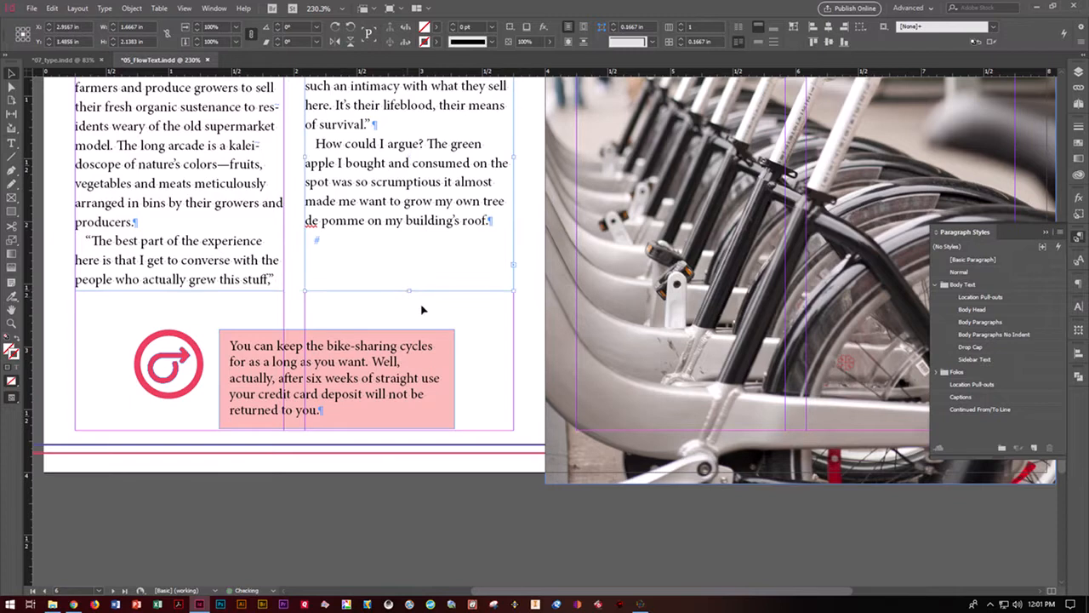
pyautogui.click(522, 325)
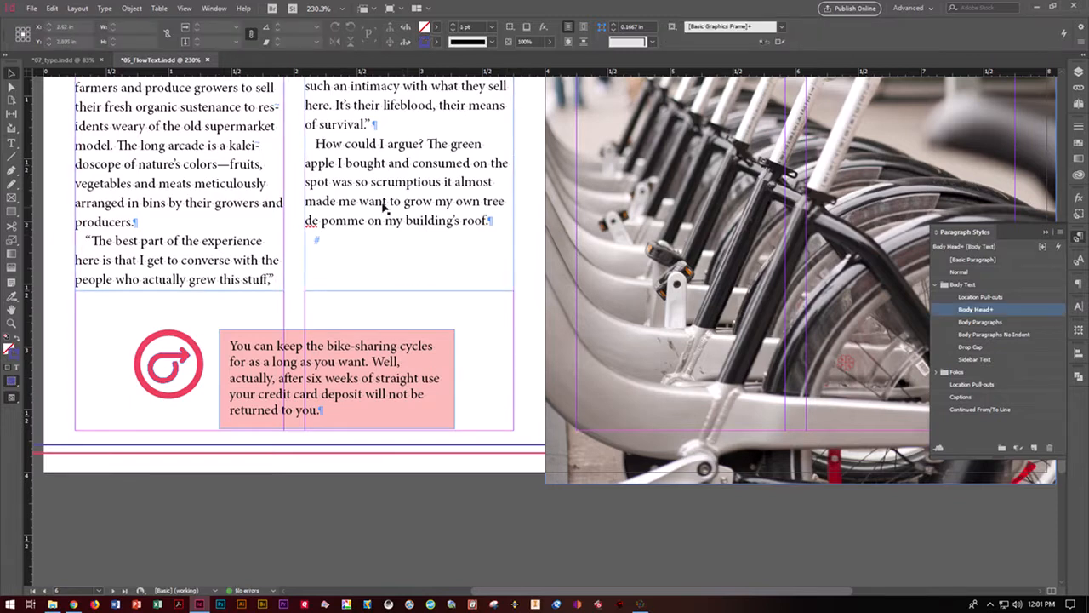
# Delete the empty page 8 from the end of the document.
pyautogui.scroll(-9, 406, 357)
pyautogui.scroll(-4, 384, 366)
pyautogui.scroll(-2, 383, 374)
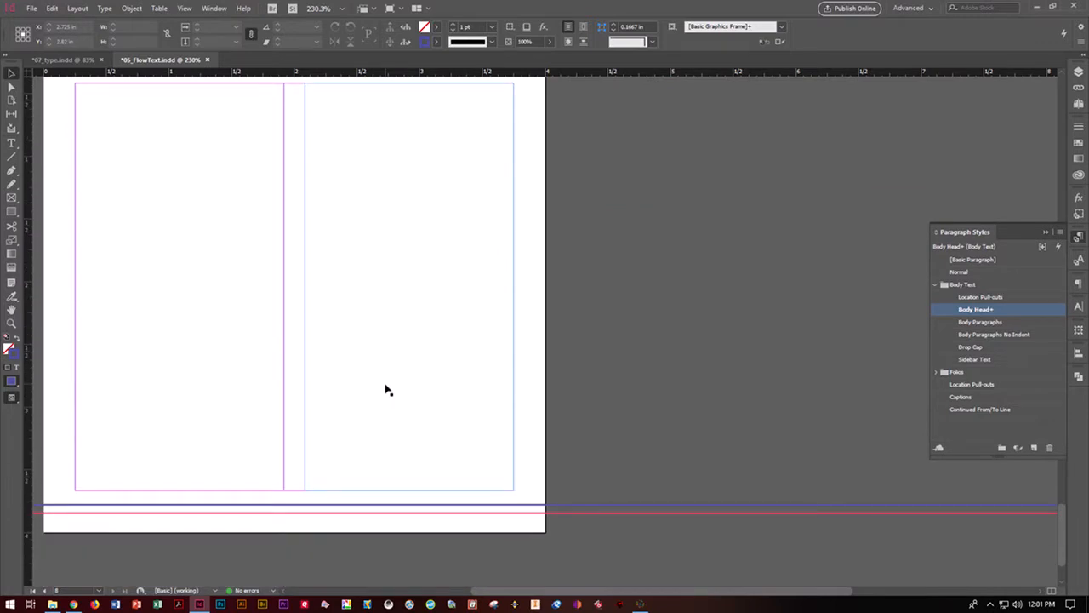
pyautogui.scroll(-1, 384, 390)
pyautogui.scroll(6, 386, 382)
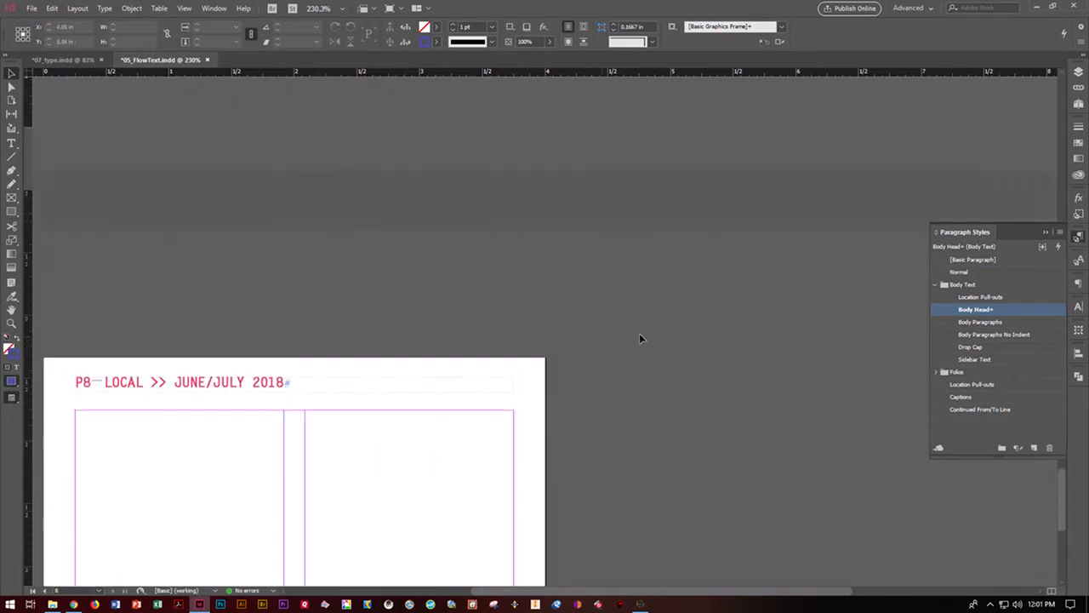
pyautogui.click(1078, 73)
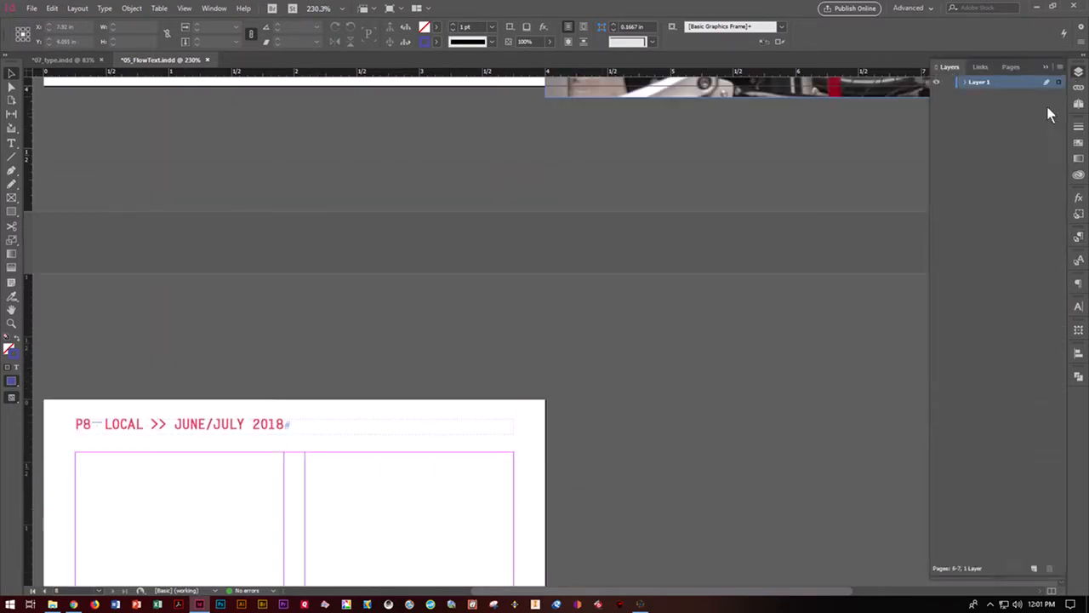
pyautogui.click(1009, 67)
pyautogui.click(983, 308)
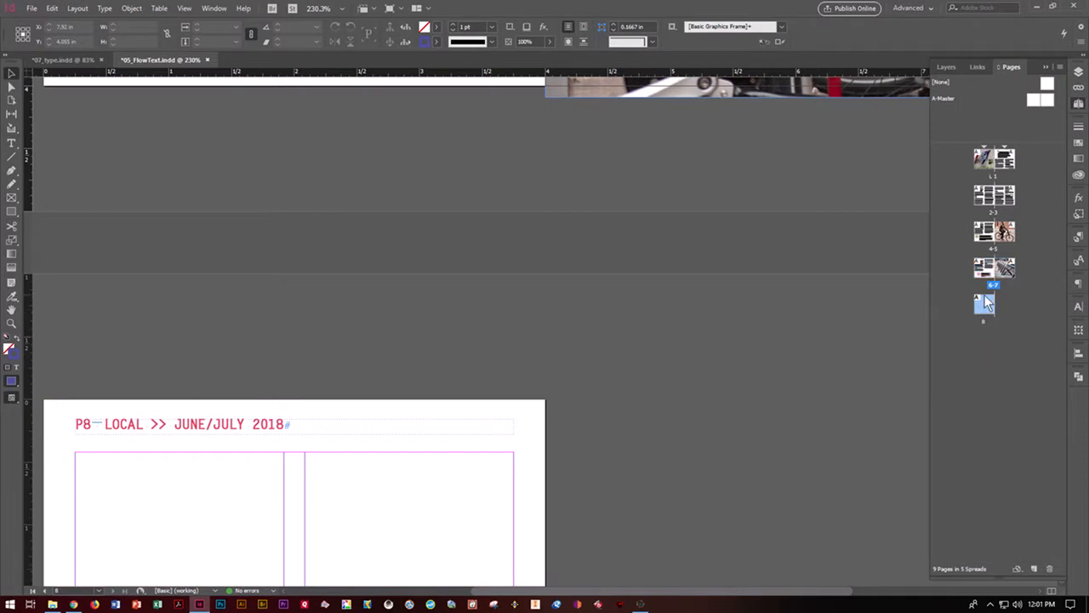
pyautogui.click(1049, 569)
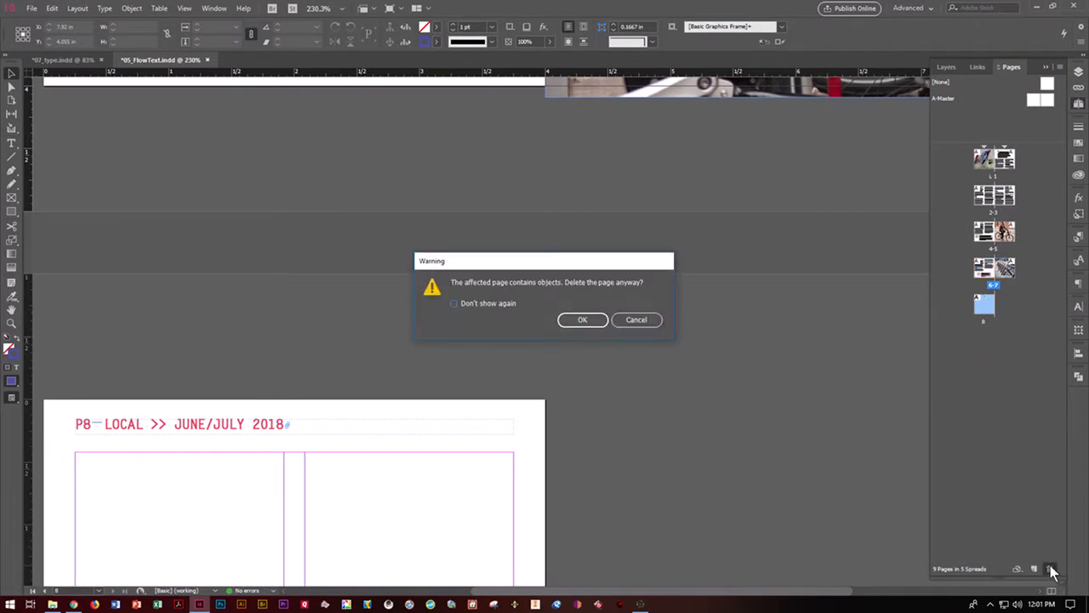
pyautogui.click(590, 323)
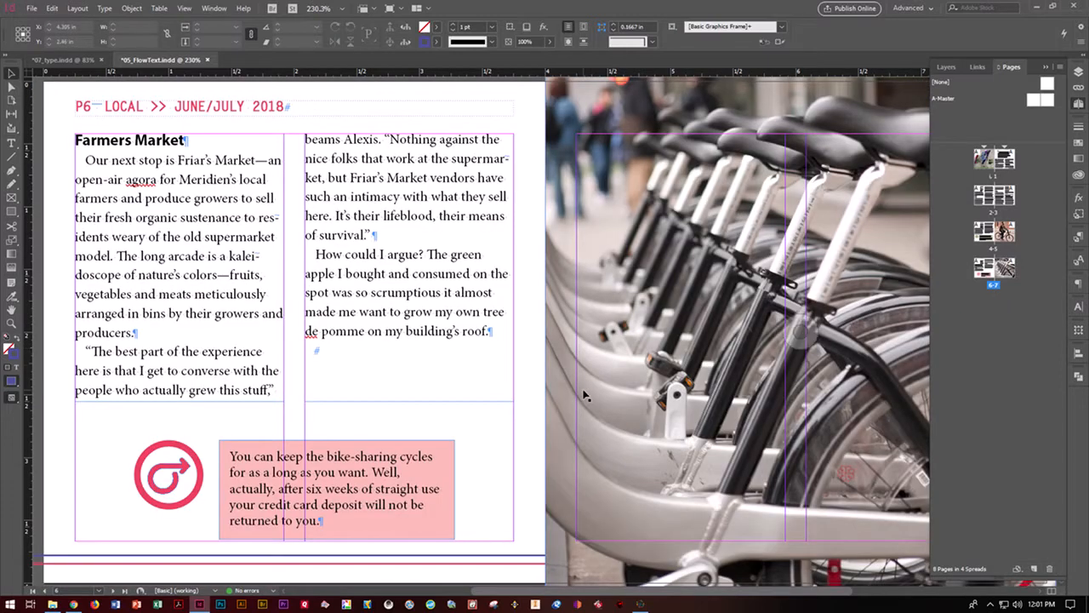
# Save the document and package it with fonts, IDML and a High Quality Print PDF into a folder named with the surname plus "IN CIAB CH 5 PACKAGED".
pyautogui.scroll(5, 669, 338)
pyautogui.scroll(10, 669, 338)
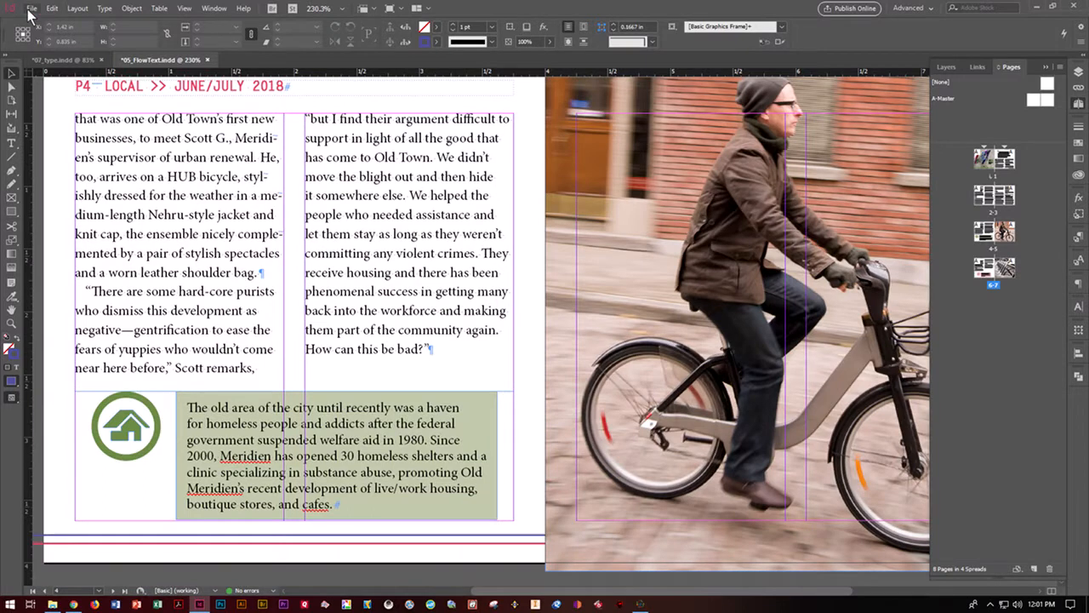
pyautogui.click(30, 9)
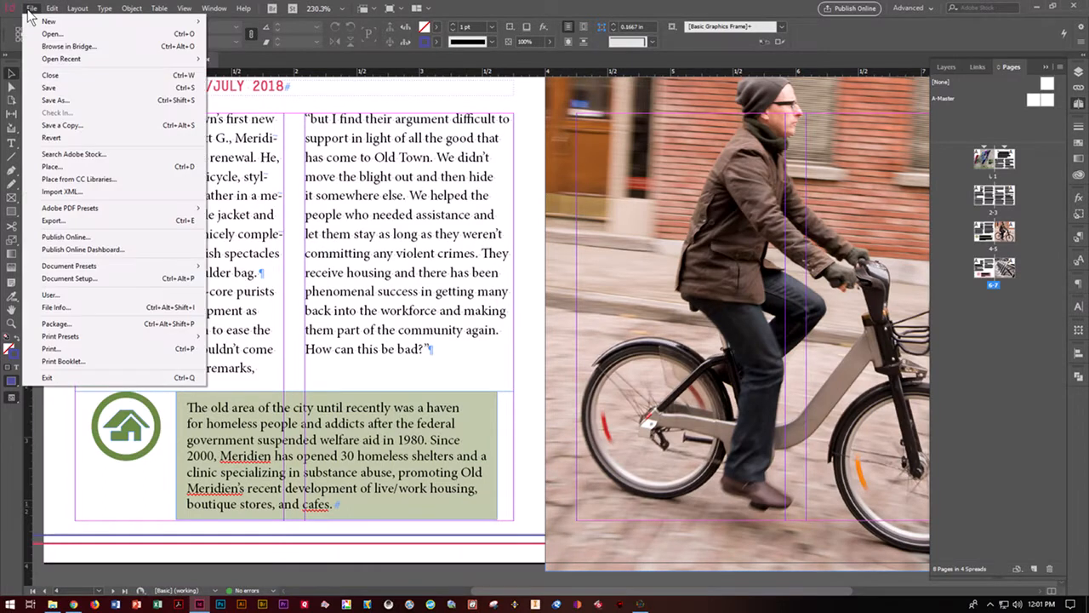
pyautogui.click(54, 324)
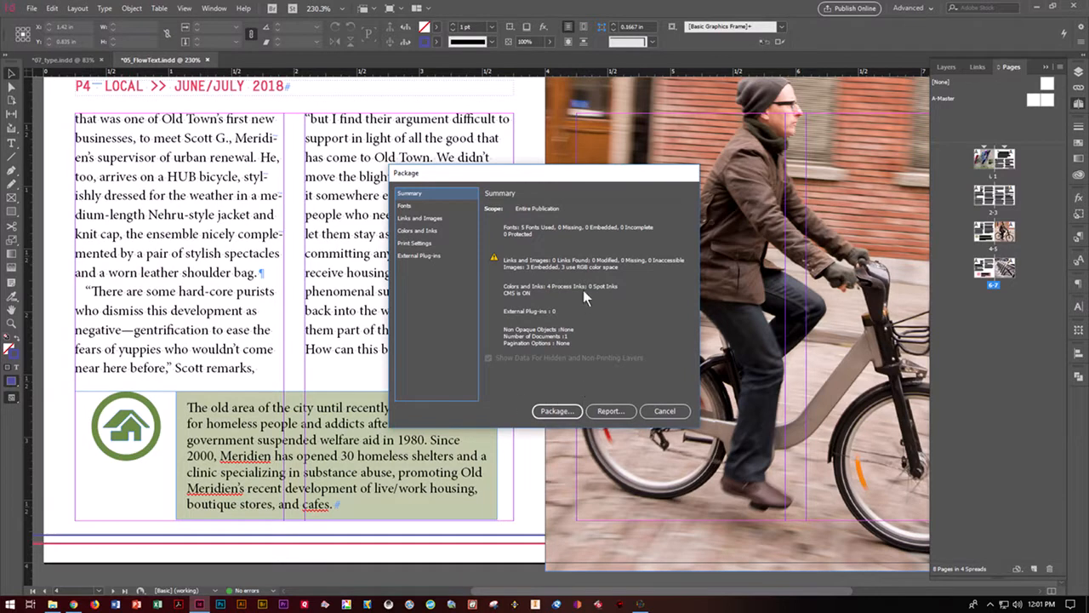
pyautogui.click(546, 411)
pyautogui.click(565, 321)
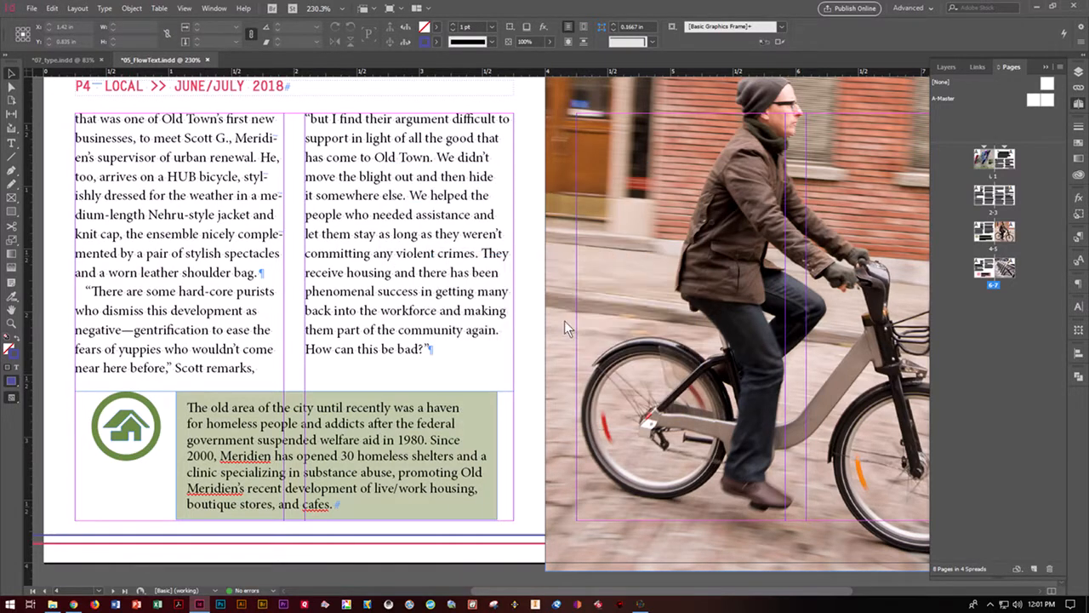
pyautogui.click(666, 215)
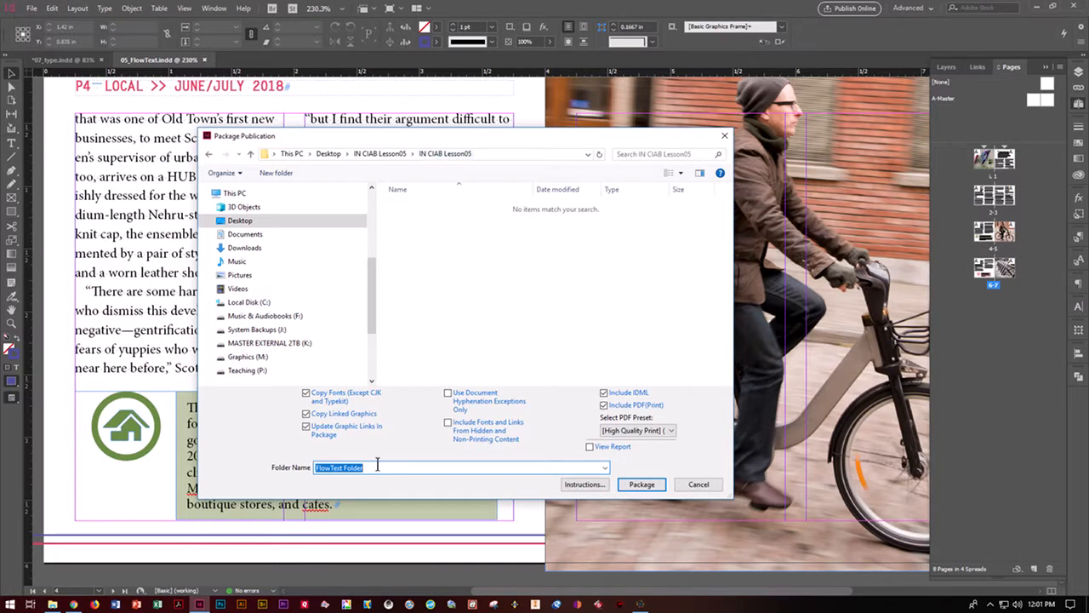
pyautogui.write('DOSER IN CIAB CH 5 PACKAGED')
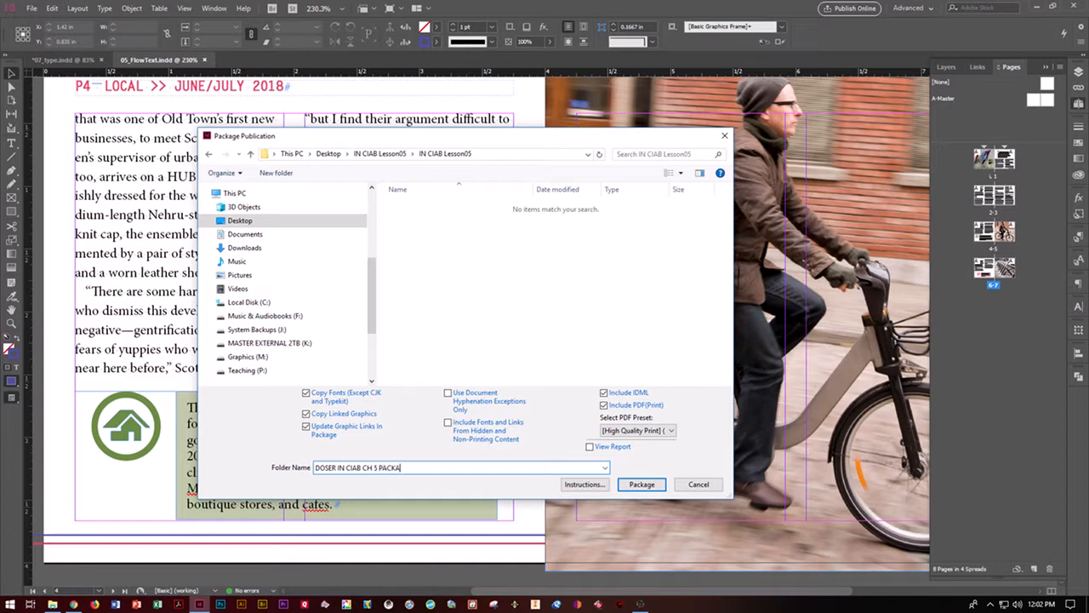
pyautogui.click(641, 484)
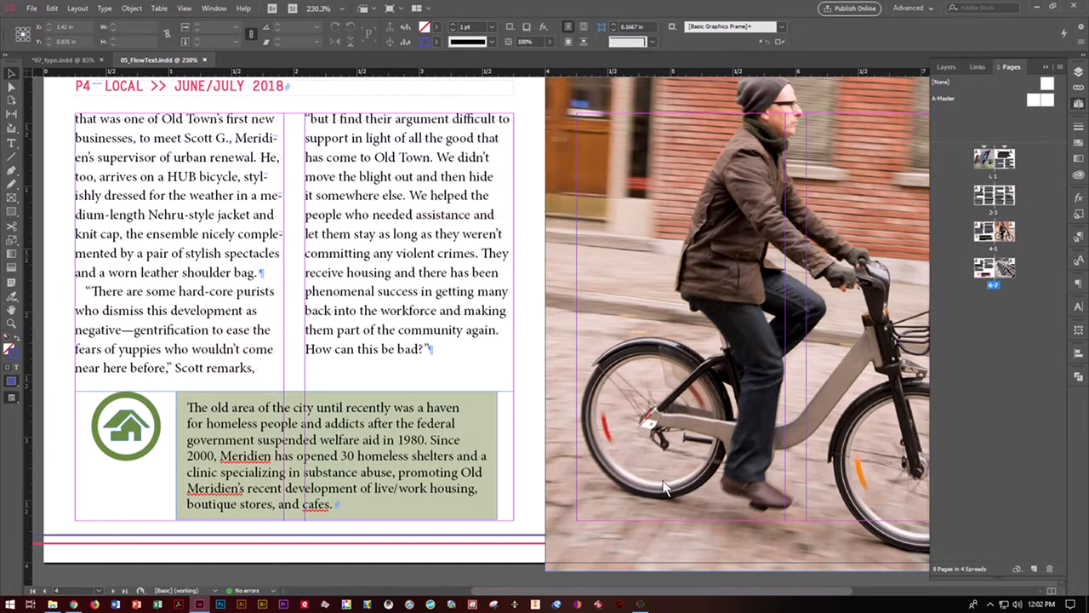
# Switch to File Explorer and compress the packaged chapter 5 folder into a zip file in the IN CIAB Lesson05 folder.
pyautogui.click(52, 604)
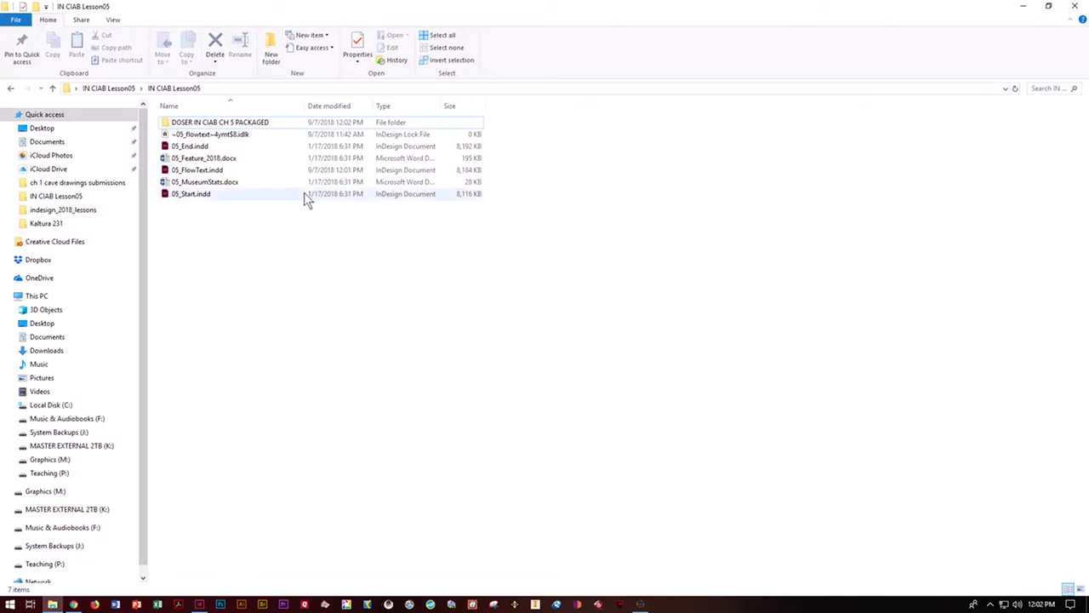
pyautogui.doubleClick(175, 124)
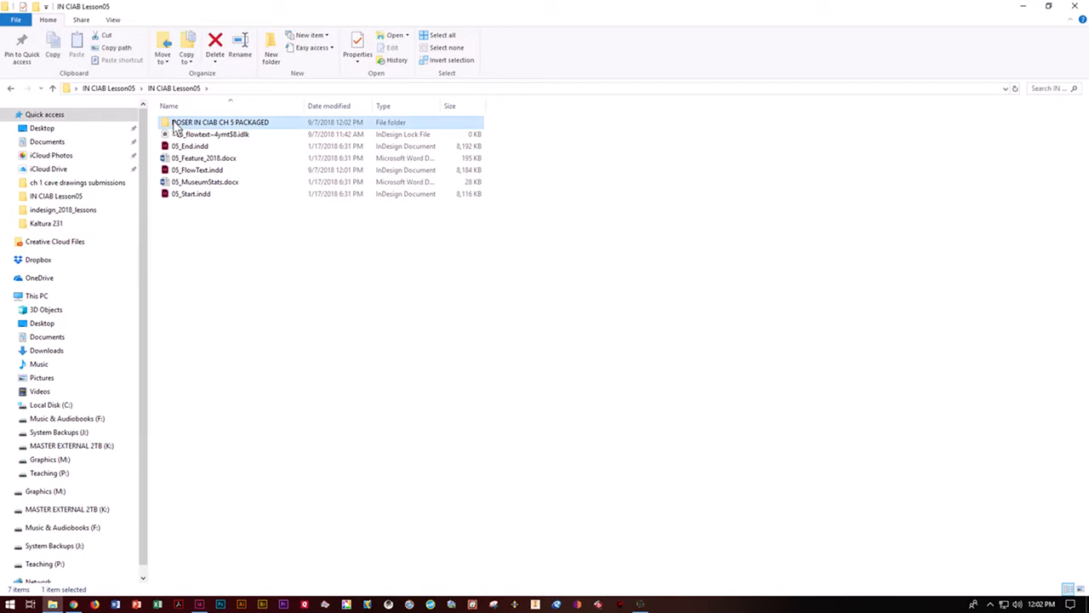
pyautogui.rightClick(172, 123)
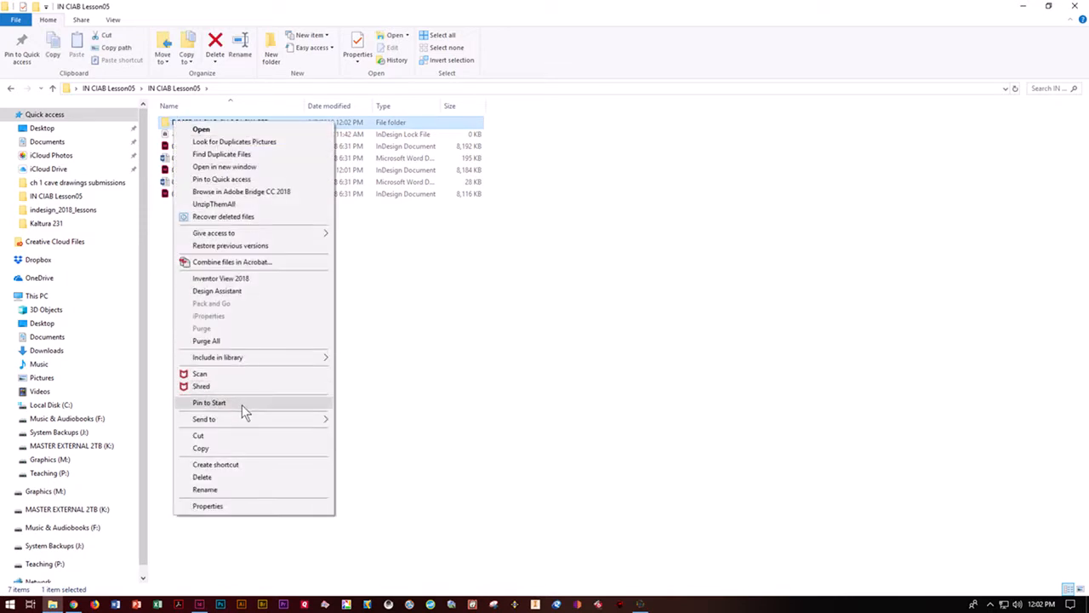
pyautogui.moveTo(243, 420)
pyautogui.click(361, 432)
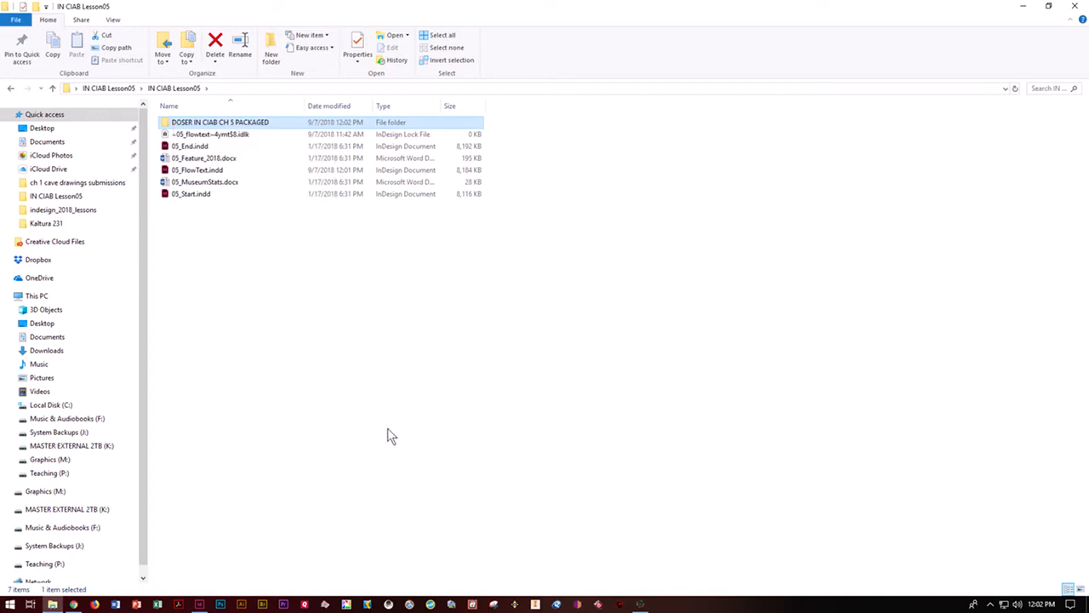
pyautogui.click(382, 344)
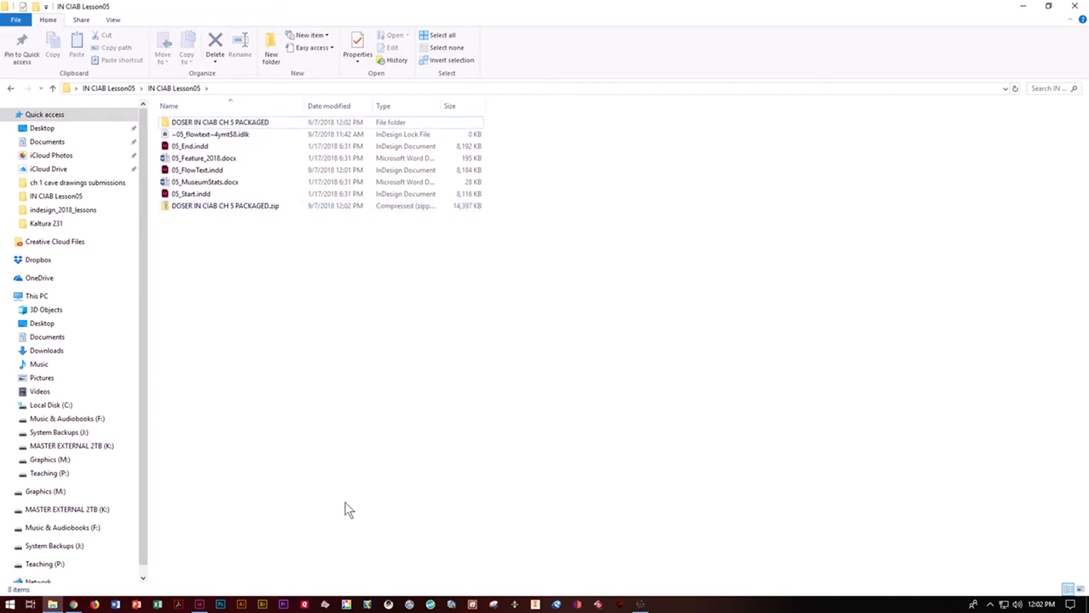
pyautogui.click(638, 604)
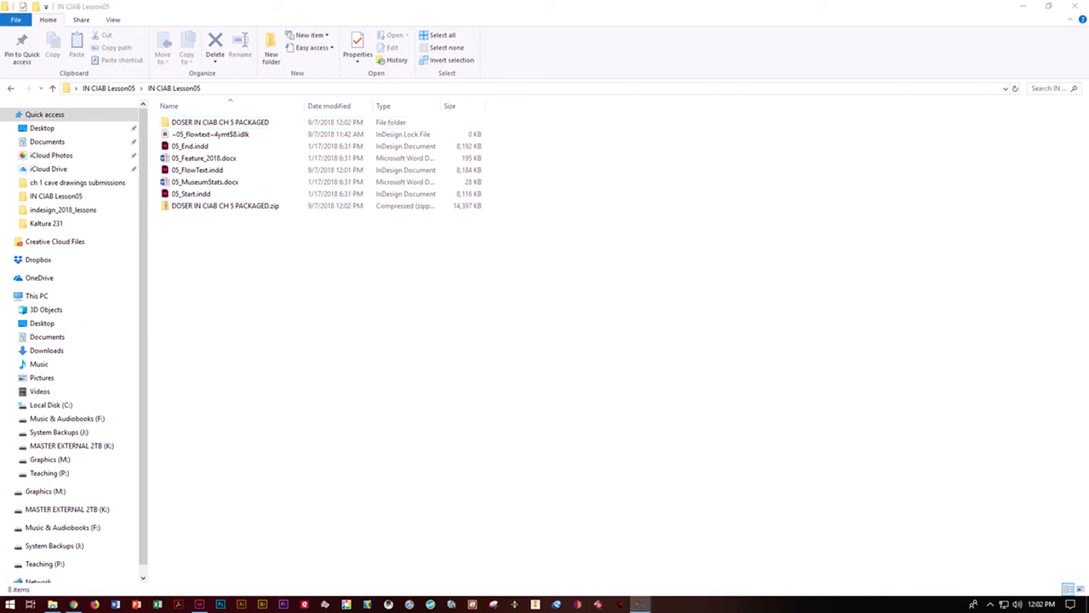